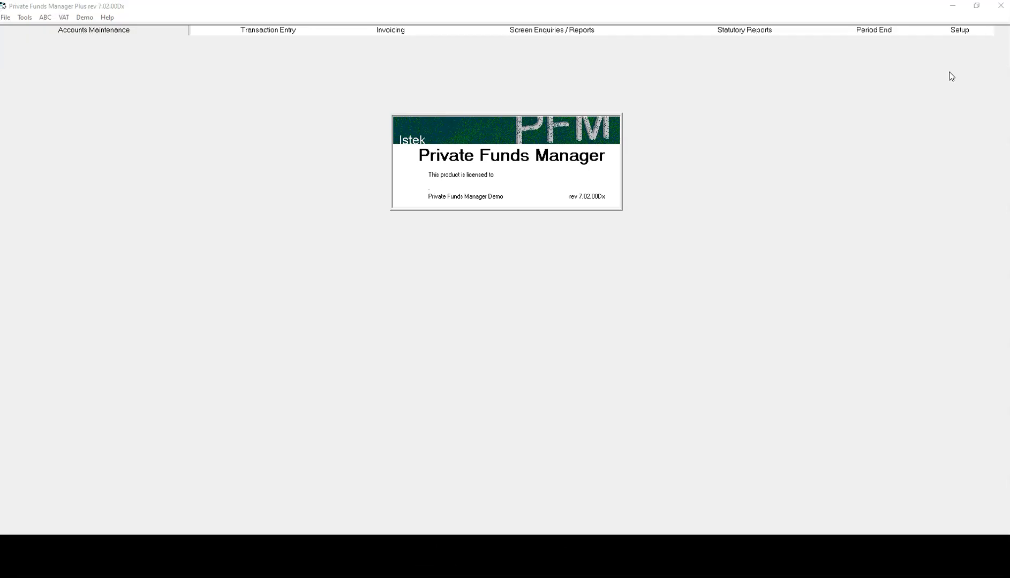
# Open the setup screen for adding bank accounts.
pyautogui.click(955, 64)
pyautogui.click(959, 30)
pyautogui.click(959, 31)
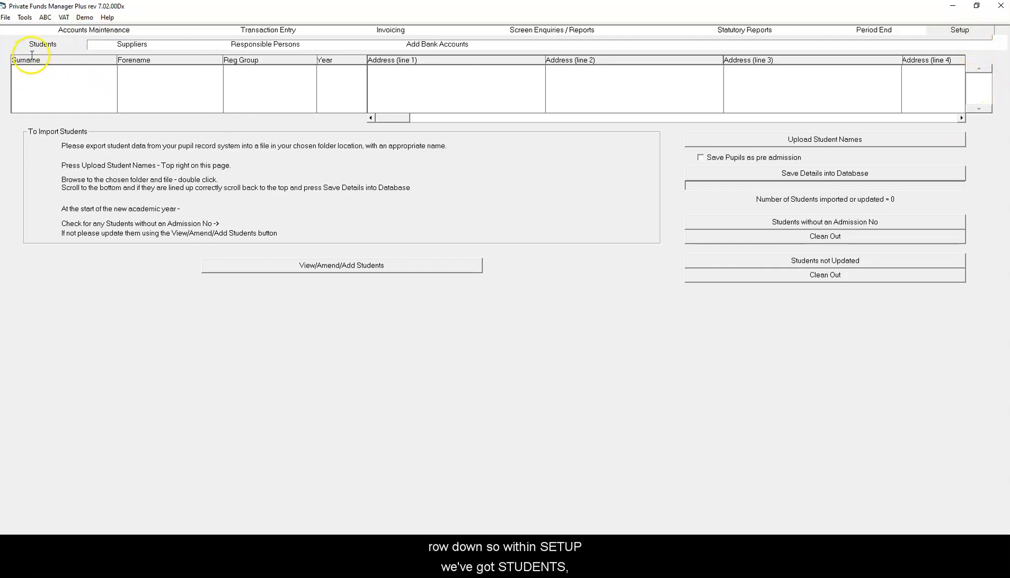
pyautogui.click(446, 48)
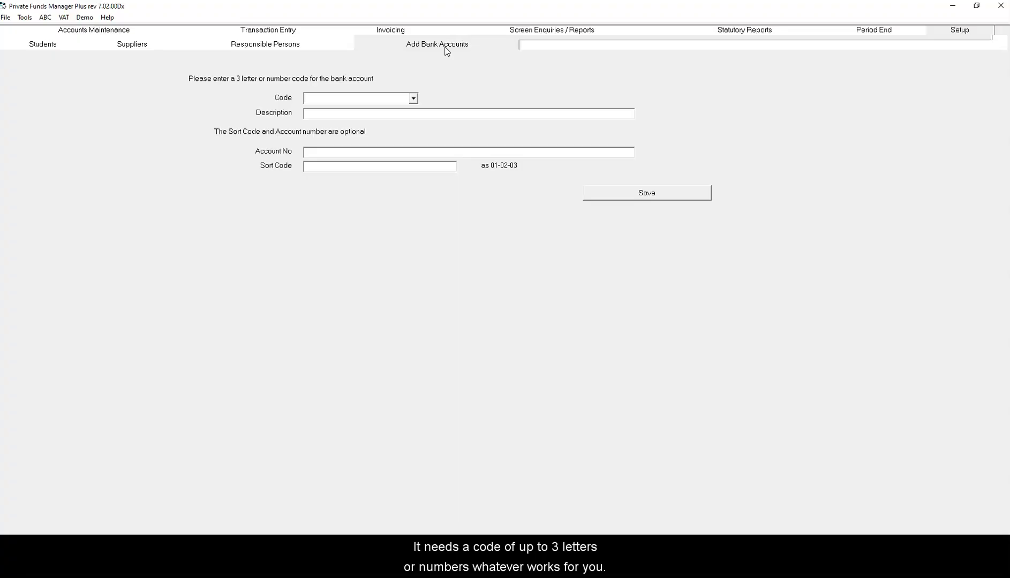
pyautogui.write('va')
pyautogui.press('BackSpace')
pyautogui.press('BackSpace')
pyautogui.write('VA')
pyautogui.press('BackSpace')
pyautogui.press('BackSpace')
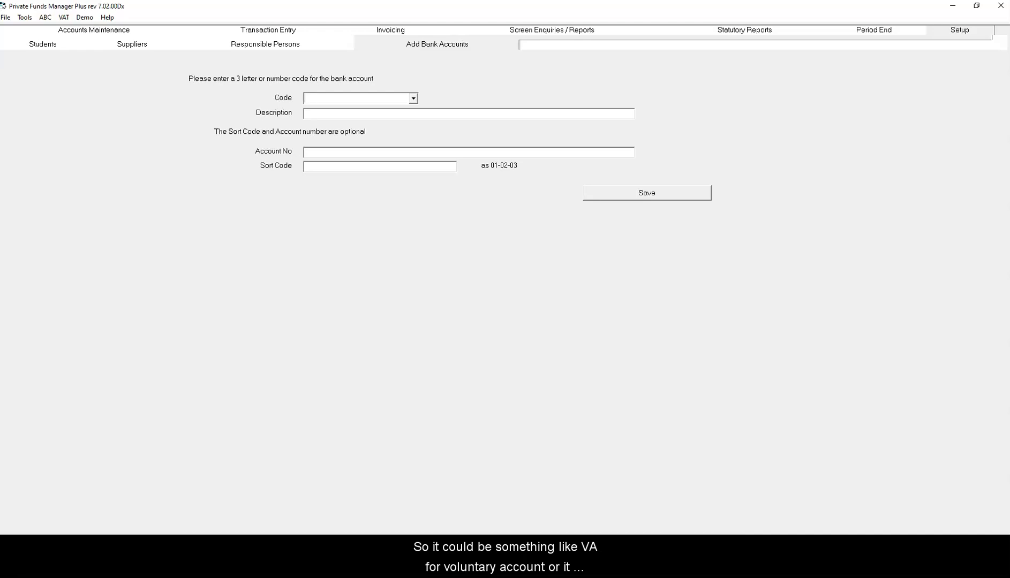
pyautogui.write('BAR')
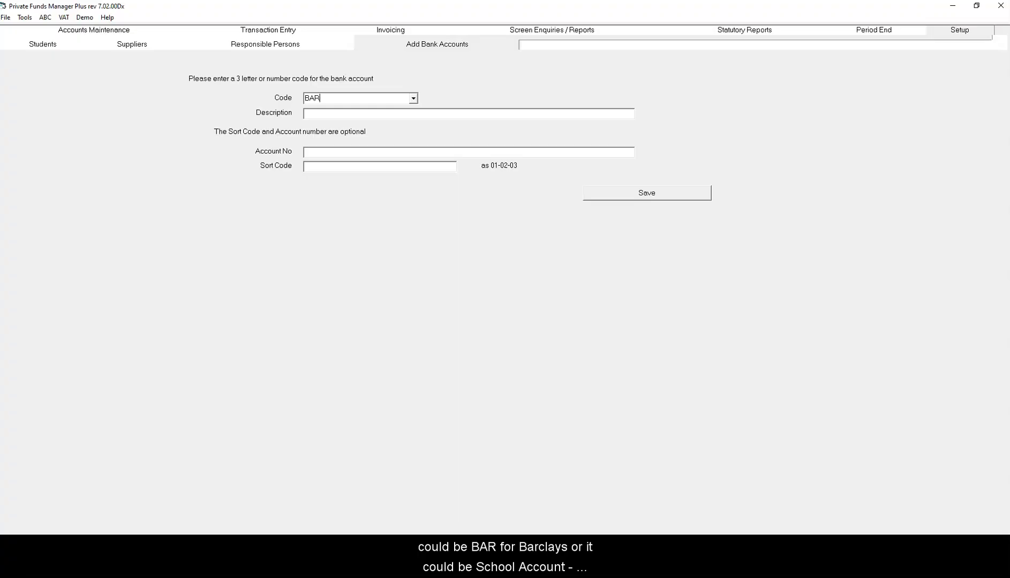
pyautogui.press('BackSpace')
pyautogui.press('BackSpace')
pyautogui.press('BackSpace')
pyautogui.write('SA')
pyautogui.press('BackSpace')
pyautogui.press('BackSpace')
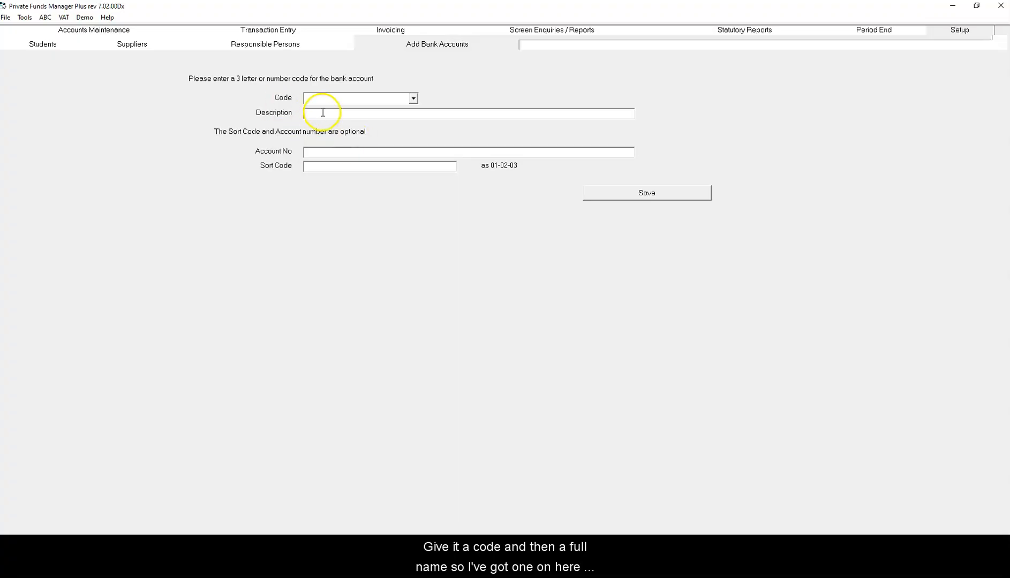
# View the details of the existing bank accounts with codes SF and PC.
pyautogui.click(416, 98)
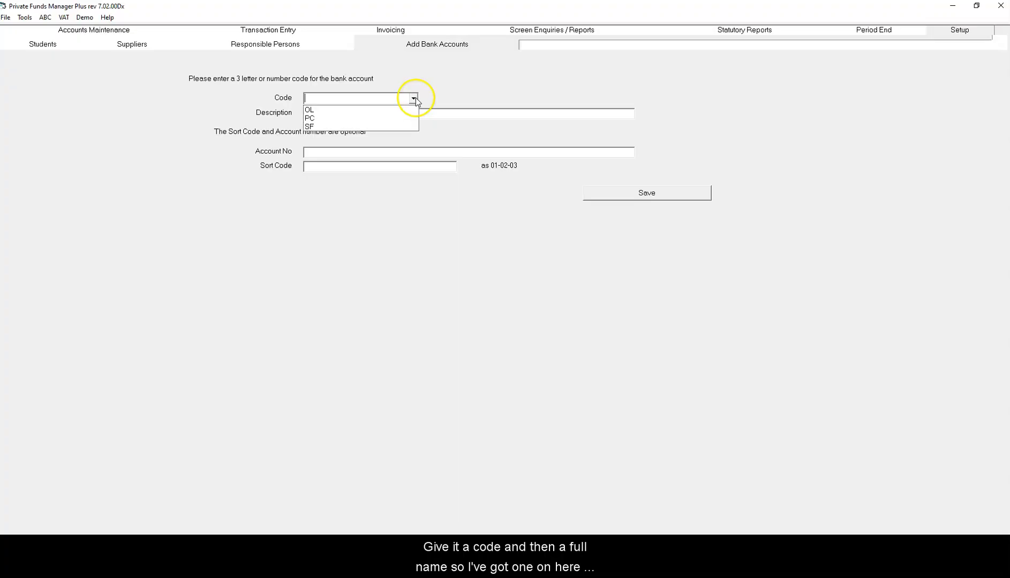
pyautogui.click(350, 128)
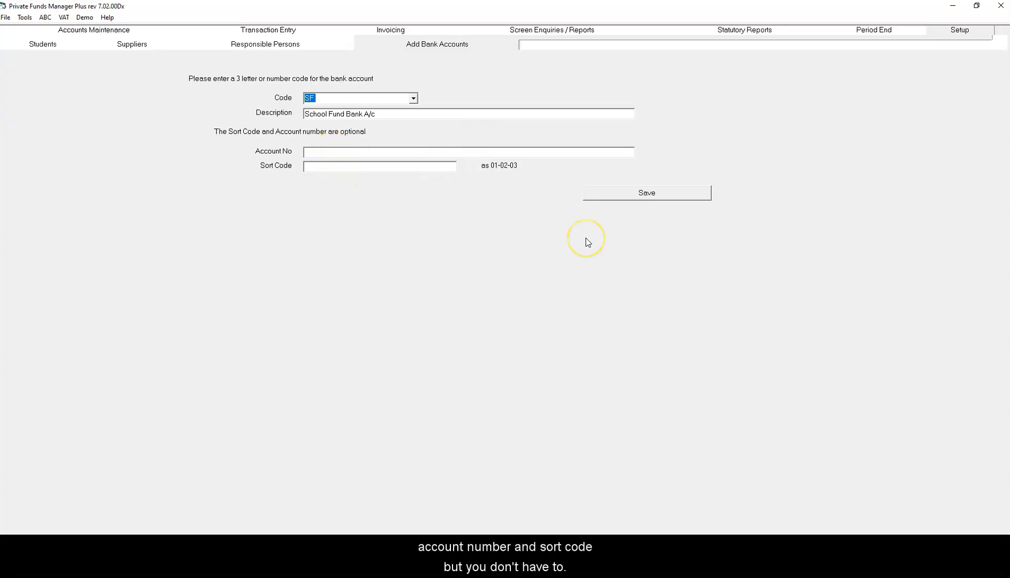
pyautogui.click(413, 98)
pyautogui.click(370, 122)
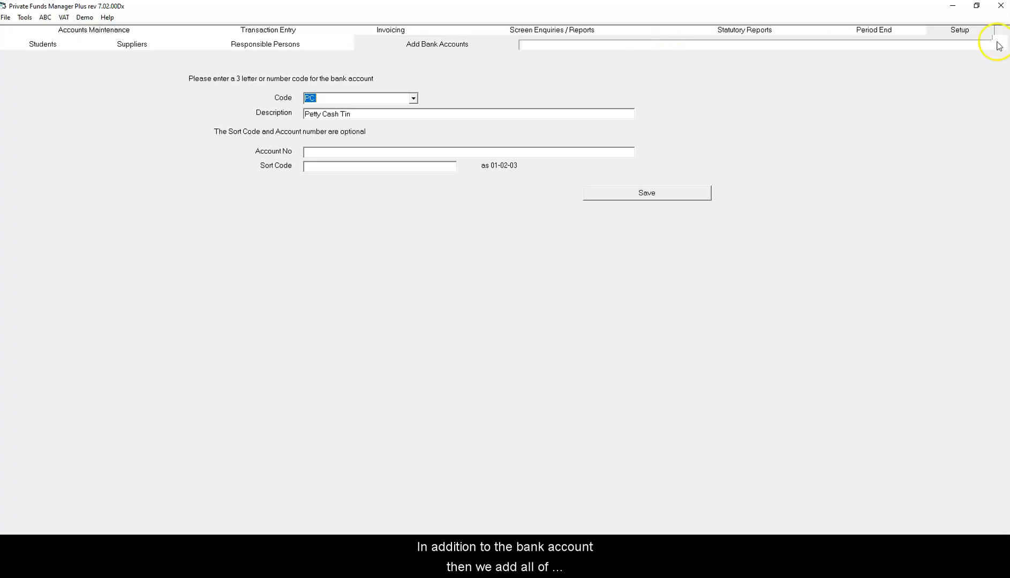
# Open Accounts Maintenance and review the whole list of existing short codes without choosing one.
pyautogui.click(80, 32)
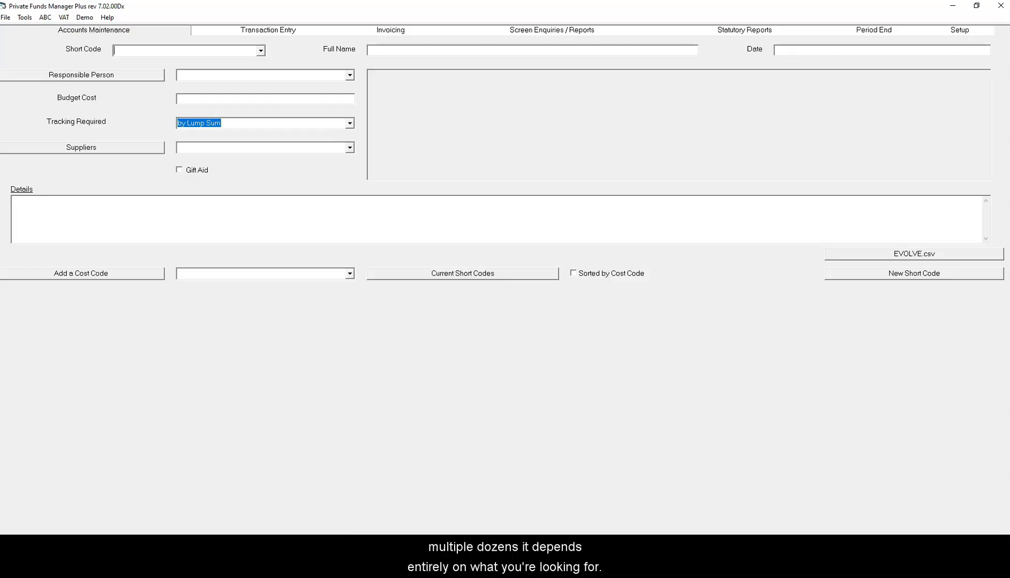
pyautogui.click(261, 50)
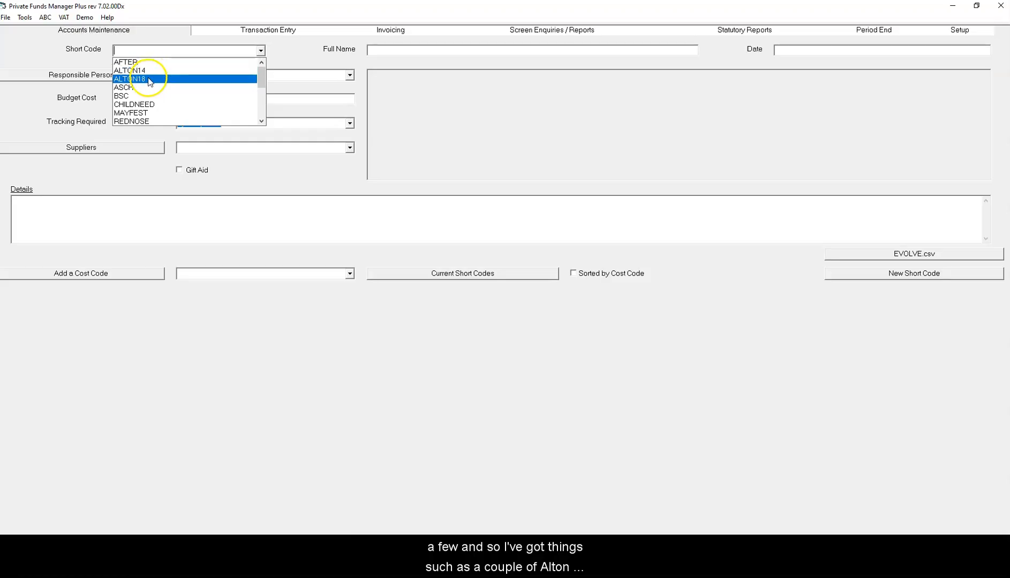
pyautogui.scroll(-2, 149, 105)
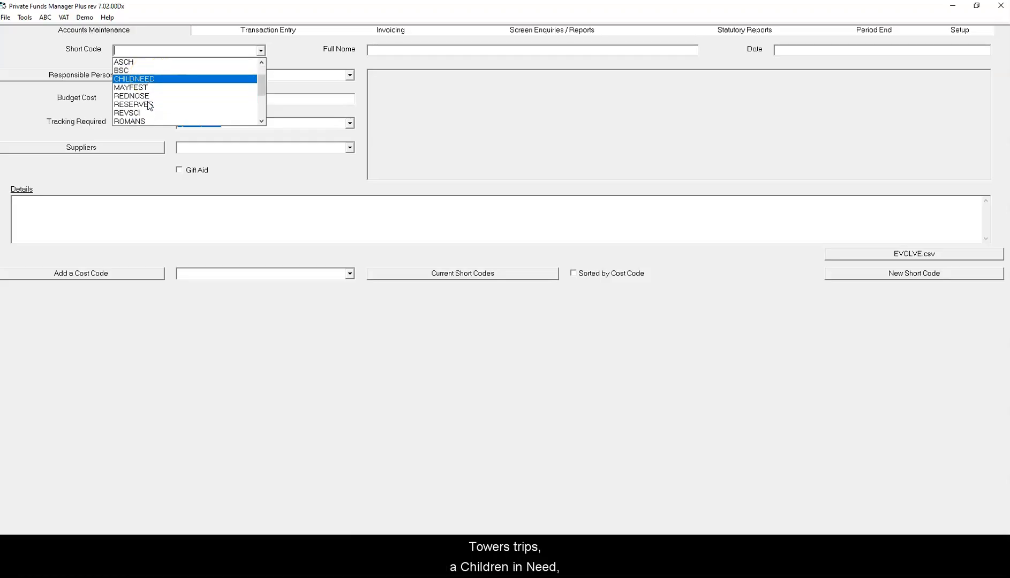
pyautogui.scroll(-1, 153, 73)
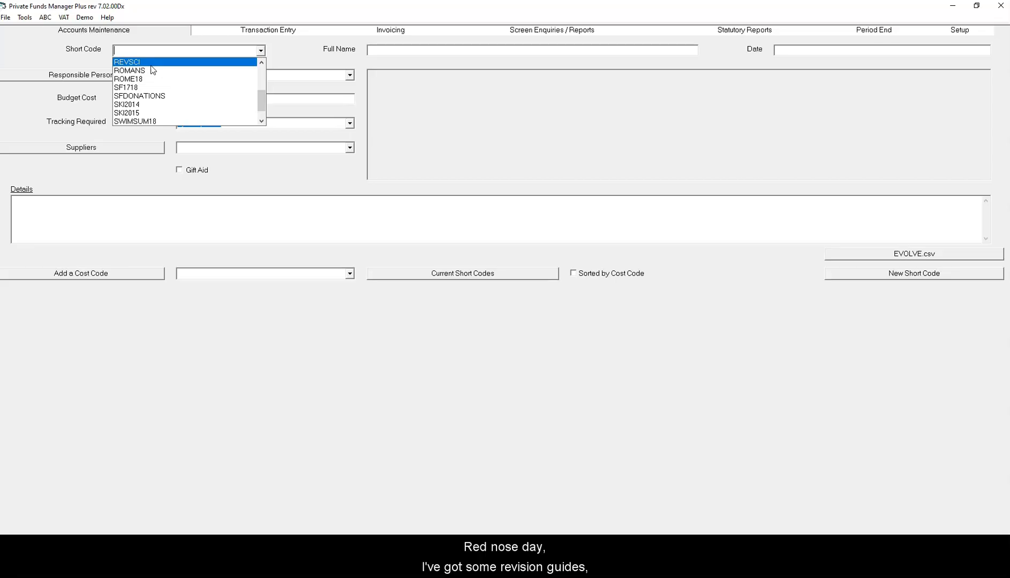
pyautogui.scroll(-2, 146, 123)
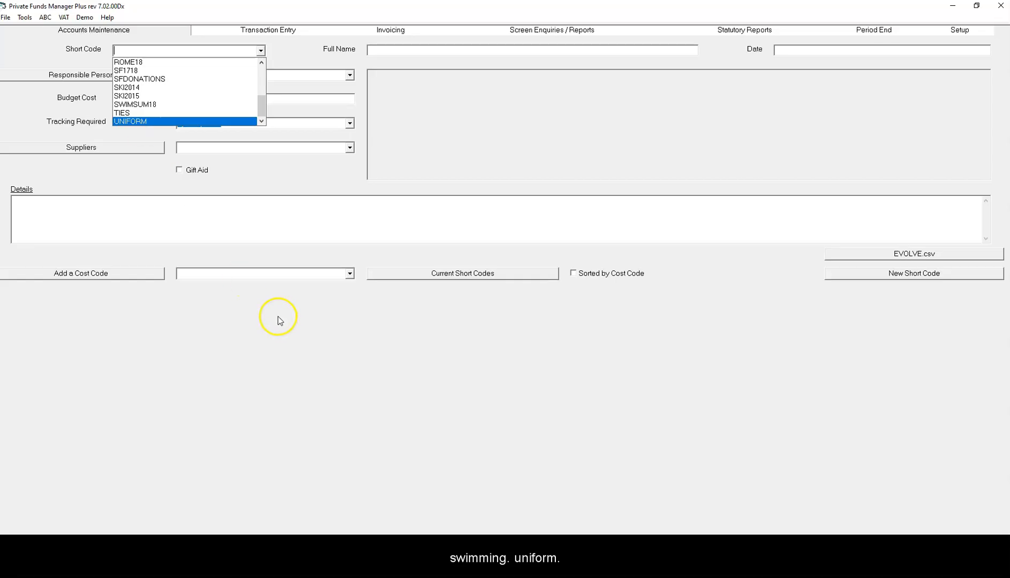
pyautogui.click(288, 227)
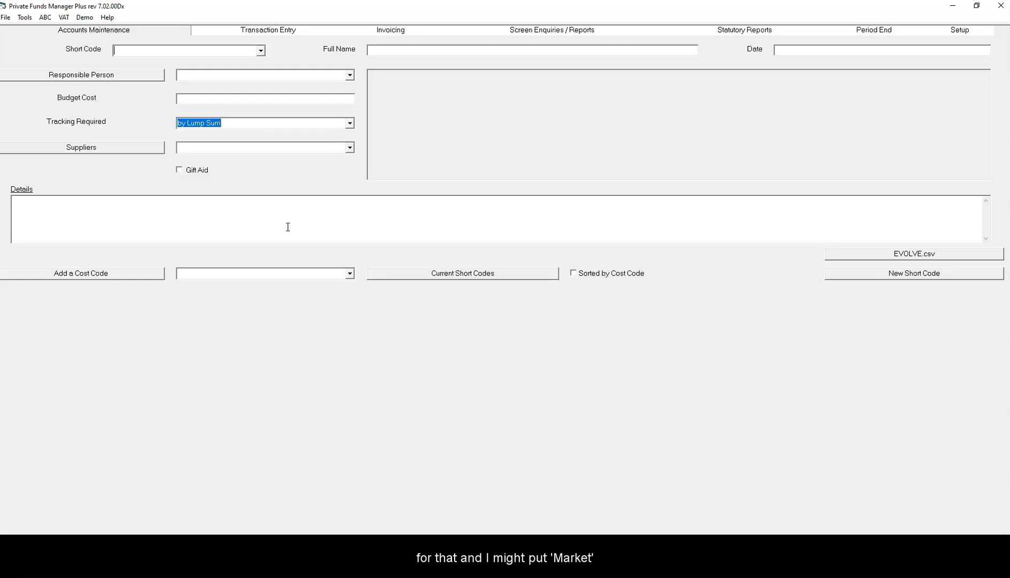
pyautogui.write('MARKET')
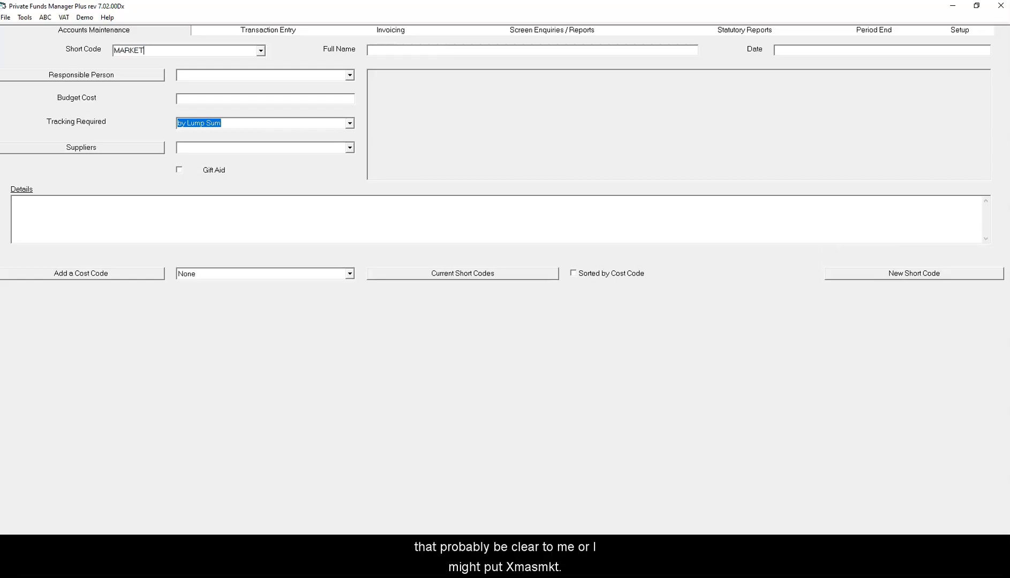
pyautogui.press('BackSpace')
pyautogui.press('BackSpace')
pyautogui.press('BackSpace')
pyautogui.press('BackSpace')
pyautogui.press('BackSpace')
pyautogui.press('BackSpace')
# Enter XMASMKT as the new account's short code and Christmas Market Trip as its full name.
pyautogui.write('XMASMKT')
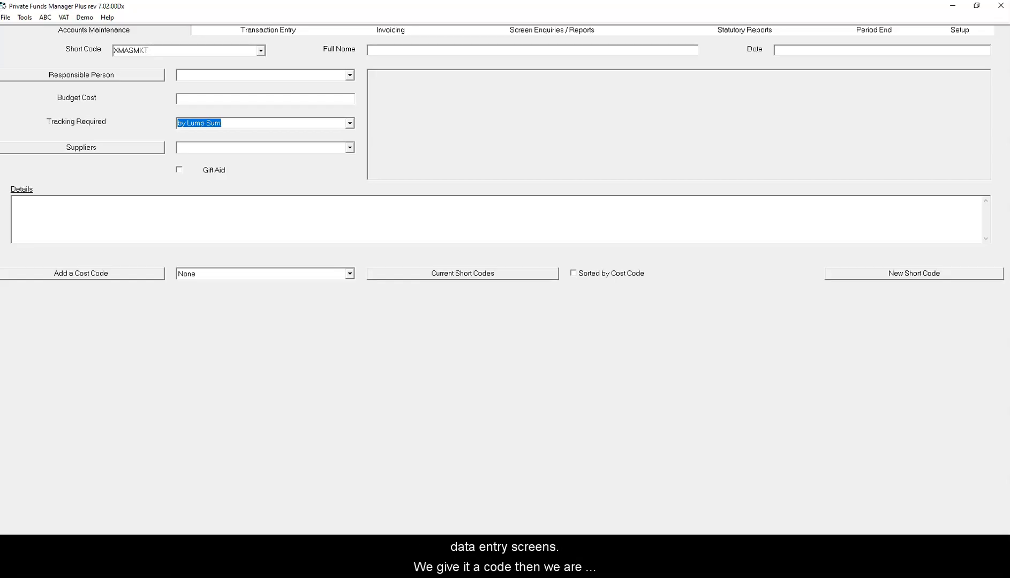
pyautogui.press('Tab')
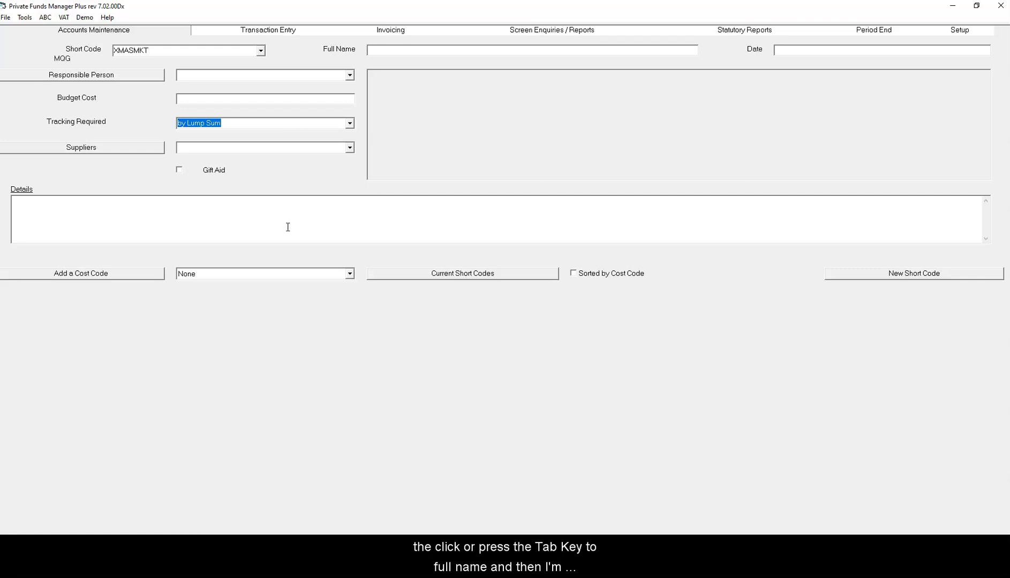
pyautogui.write('cHRISTMAS')
pyautogui.press('BackSpace')
pyautogui.press('BackSpace')
pyautogui.press('BackSpace')
pyautogui.press('BackSpace')
pyautogui.press('BackSpace')
pyautogui.press('BackSpace')
pyautogui.press('BackSpace')
pyautogui.press('BackSpace')
pyautogui.press('BackSpace')
pyautogui.write('Christmas Market')
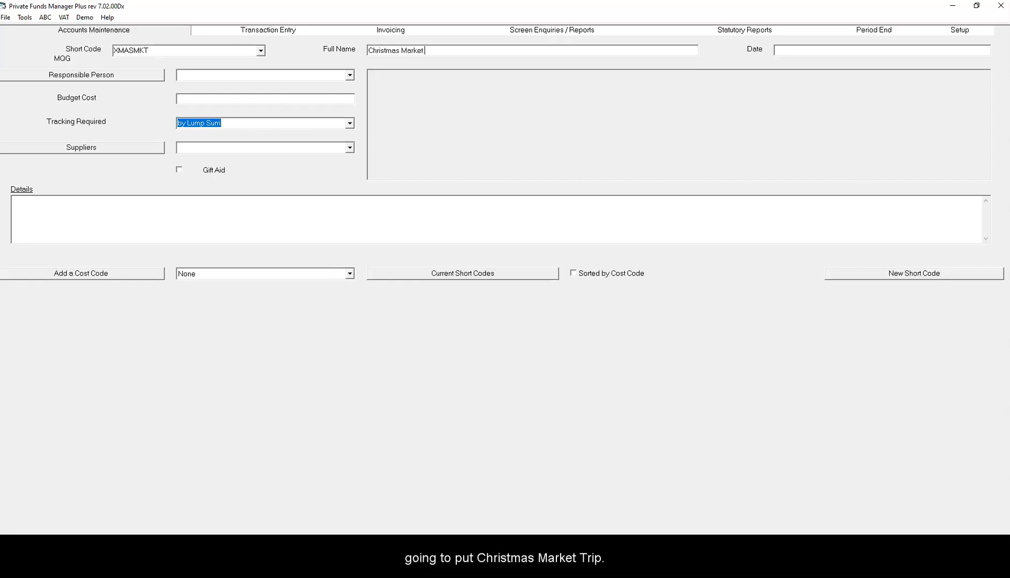
pyautogui.write(' tri')
pyautogui.press('BackSpace')
pyautogui.press('BackSpace')
pyautogui.press('BackSpace')
pyautogui.write('Trip')
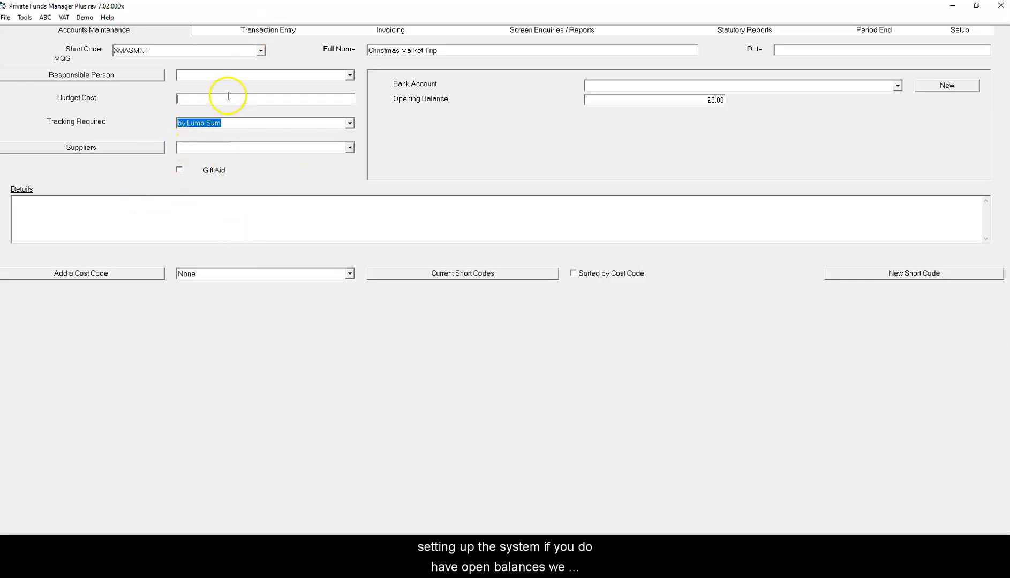
# Assign the bank account SF - School Fund Bank A/c to the Christmas market account with an opening balance of £115.00.
pyautogui.click(186, 100)
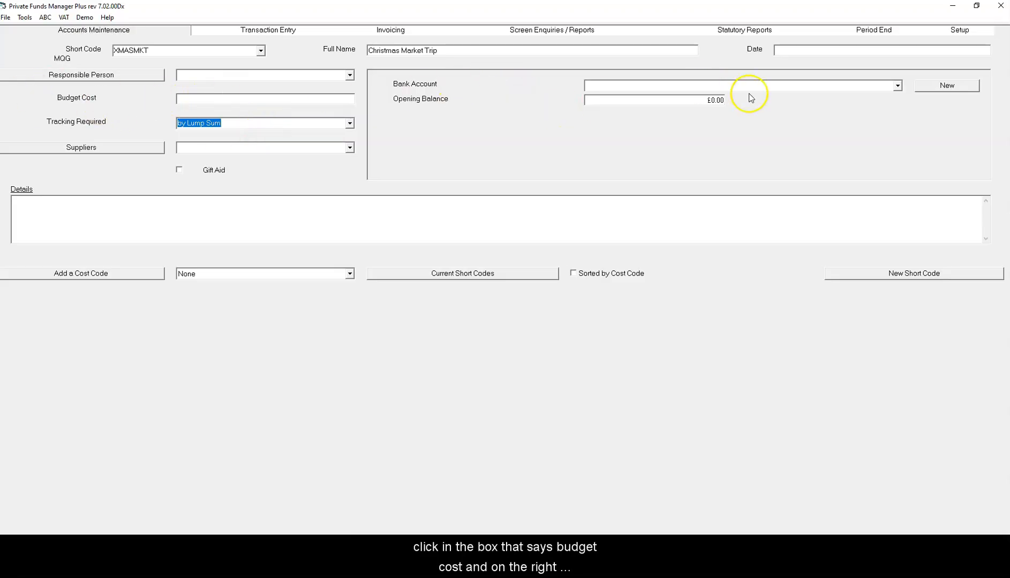
pyautogui.click(898, 86)
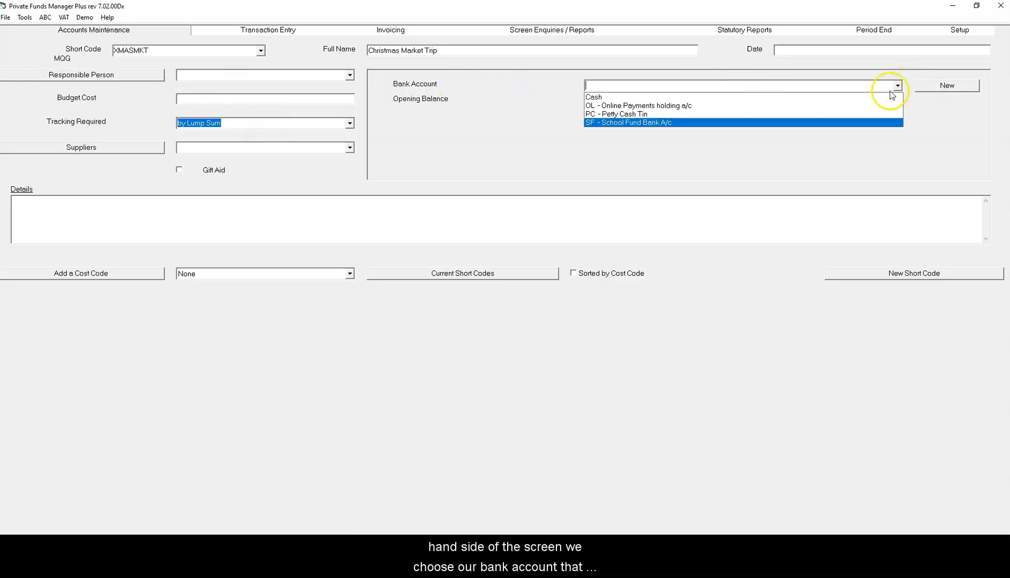
pyautogui.click(677, 123)
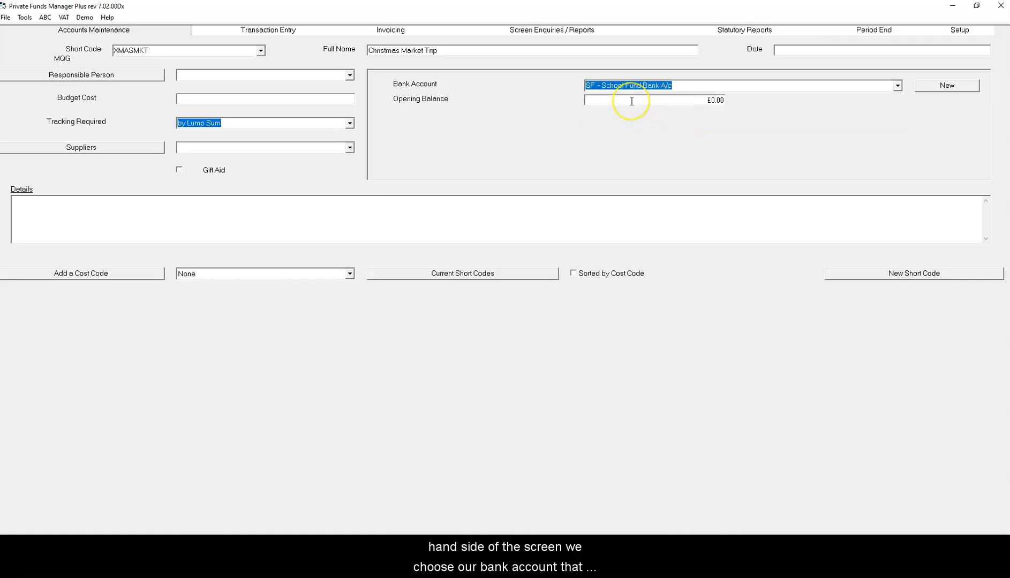
pyautogui.click(632, 100)
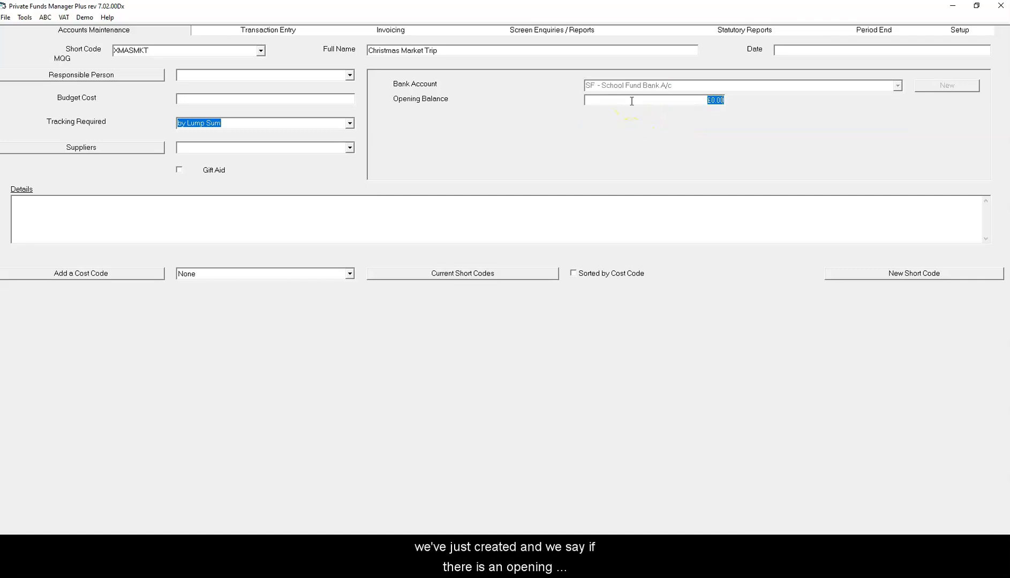
pyautogui.write('115')
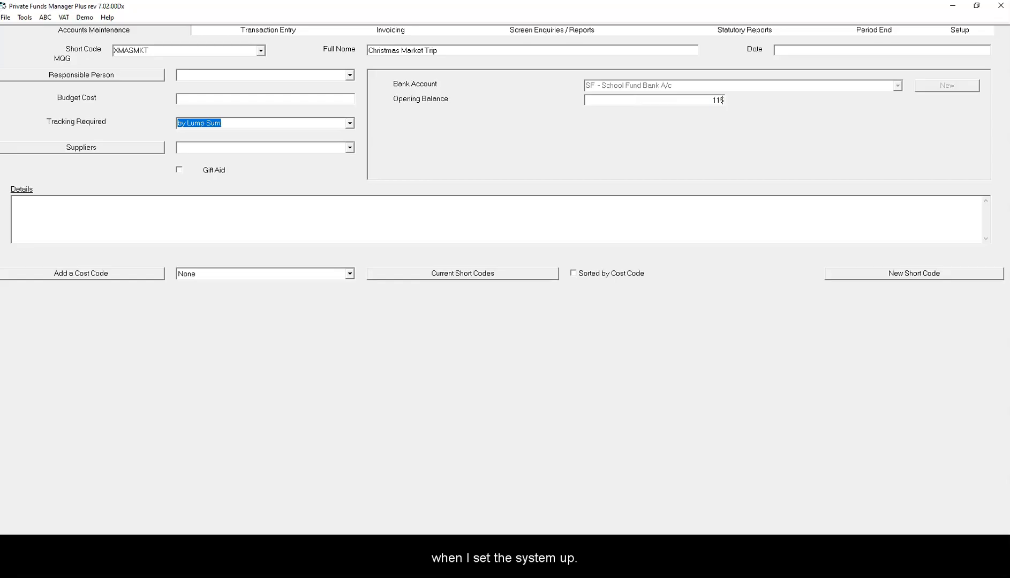
pyautogui.press('Tab')
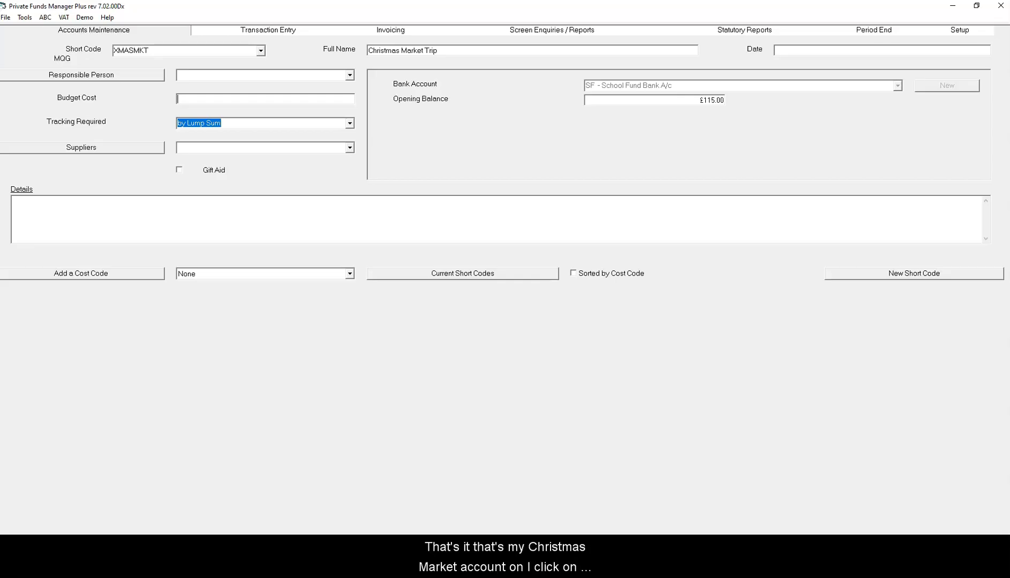
# Start a new short code without copying XMASMKT, using the code BOOKBAGS and the full name Book bags.
pyautogui.click(922, 278)
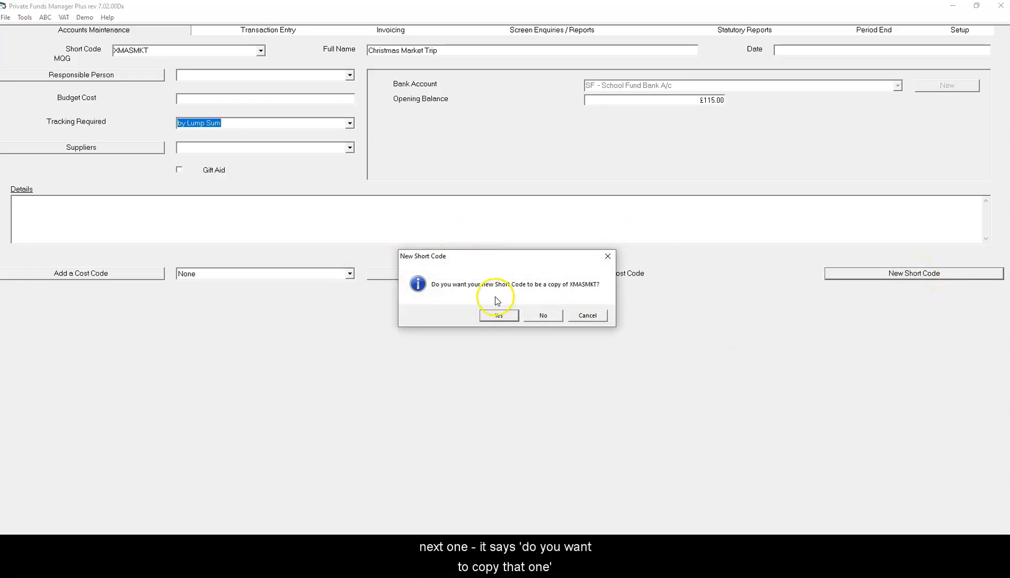
pyautogui.click(542, 317)
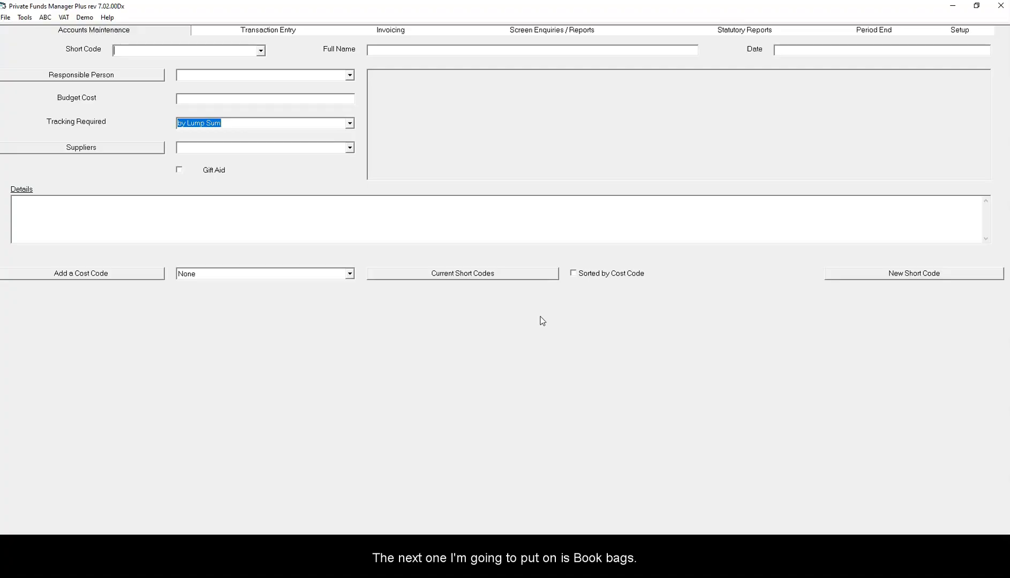
pyautogui.write('Bo')
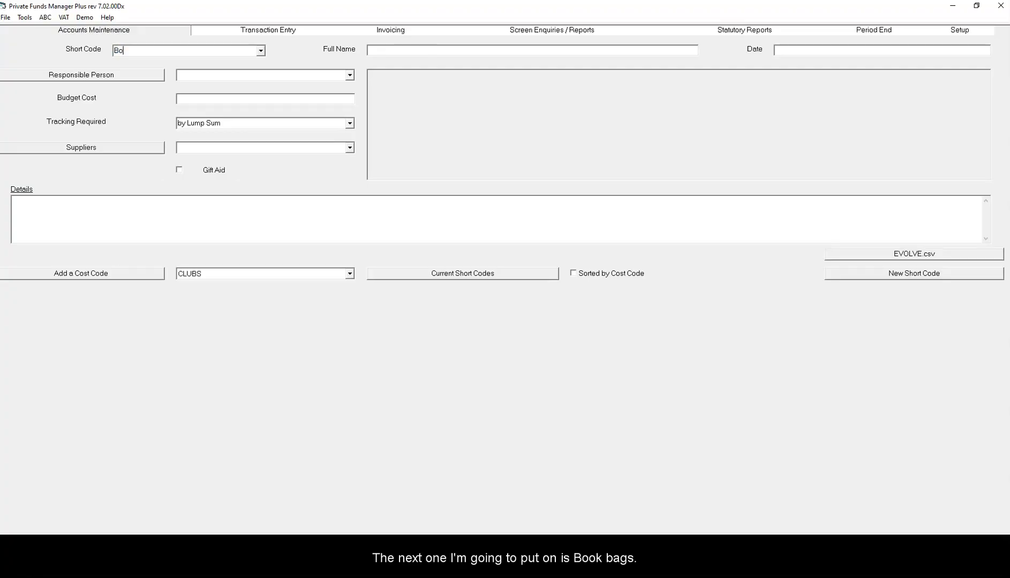
pyautogui.write('okbags')
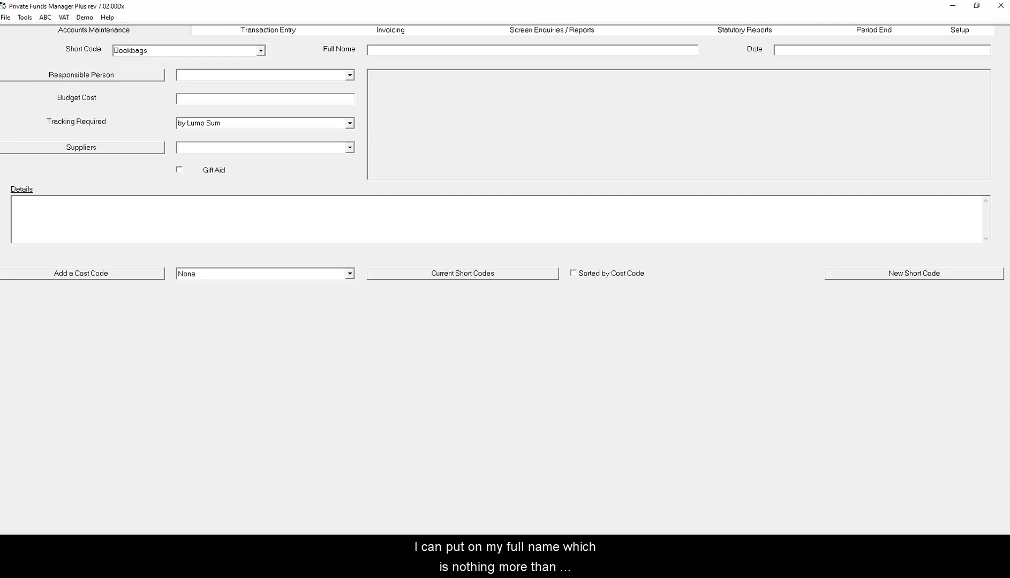
pyautogui.press('Tab')
pyautogui.write('B')
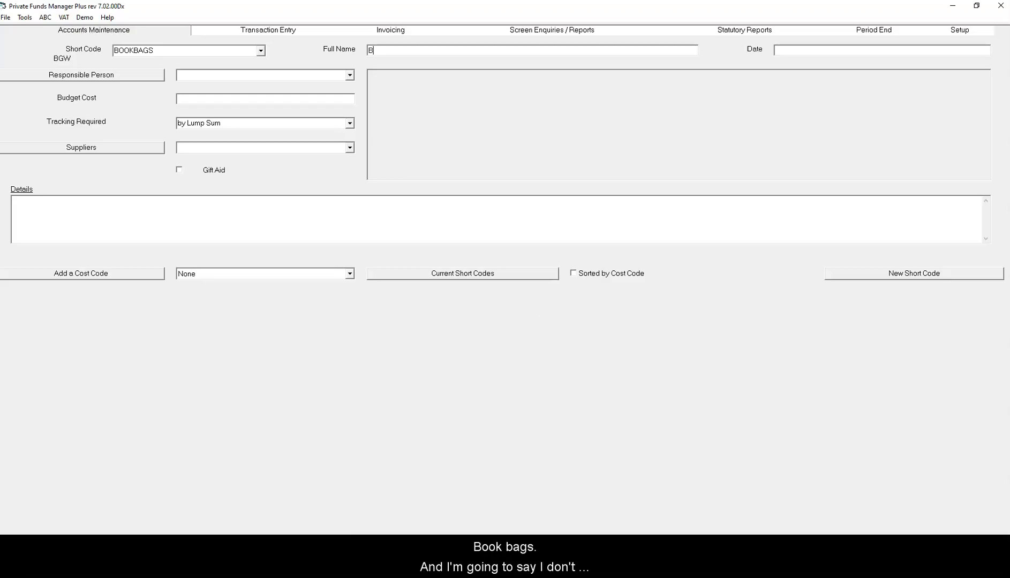
pyautogui.write('ook bags')
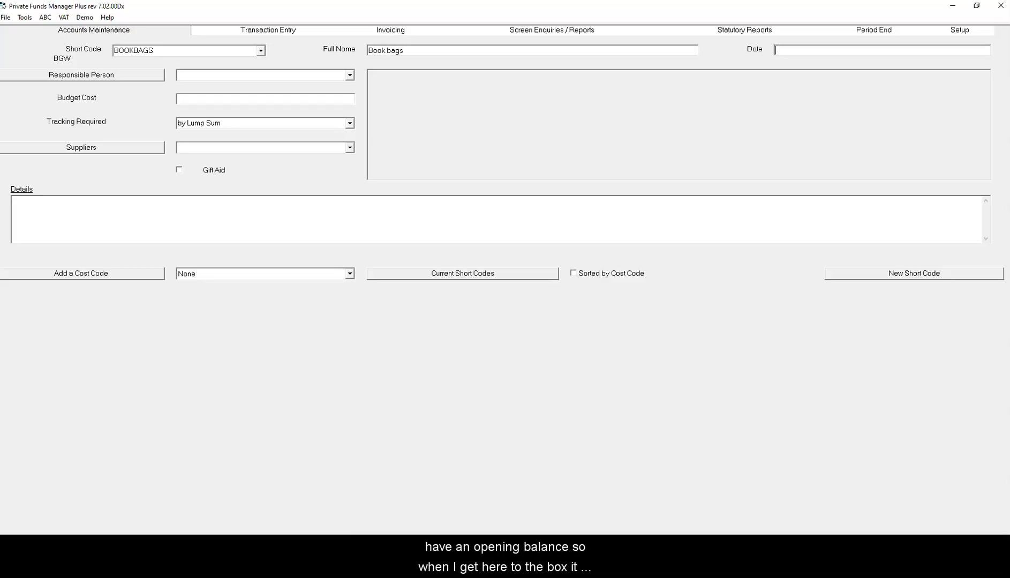
# Leave the book bags account's opening balance at zero and start another short code without copying BOOKBAGS.
pyautogui.press('Tab')
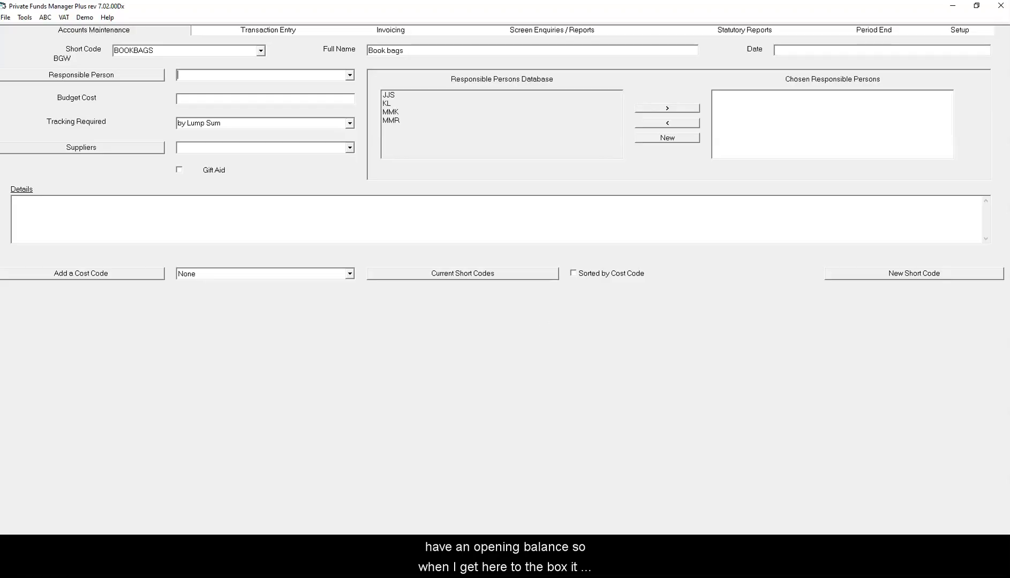
pyautogui.press('Tab')
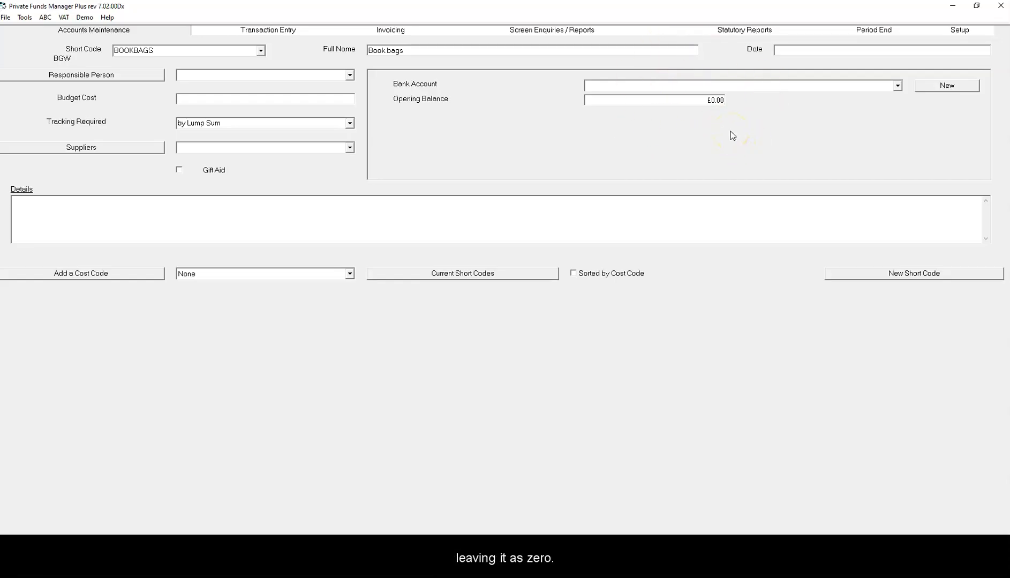
pyautogui.click(936, 278)
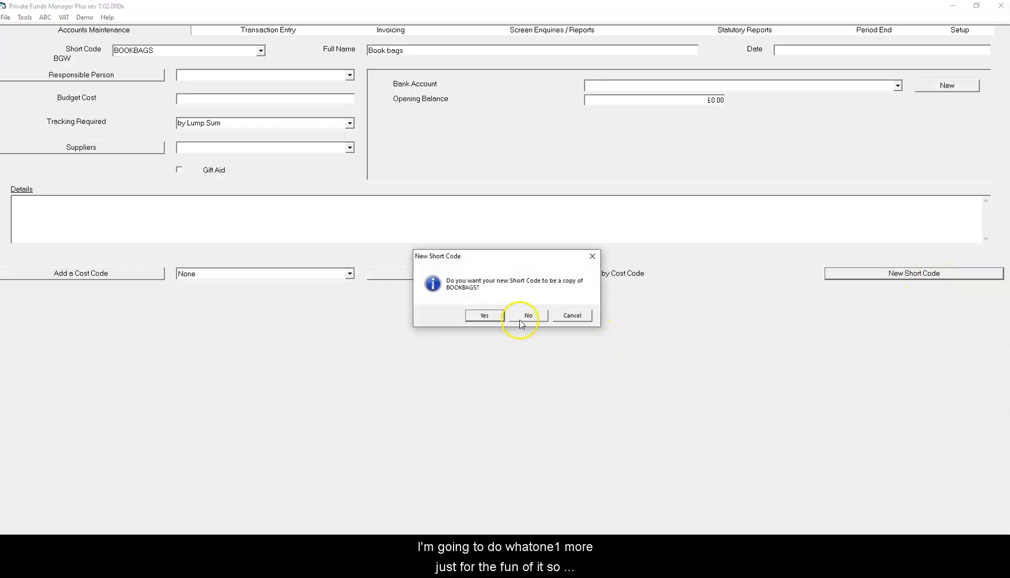
pyautogui.click(538, 318)
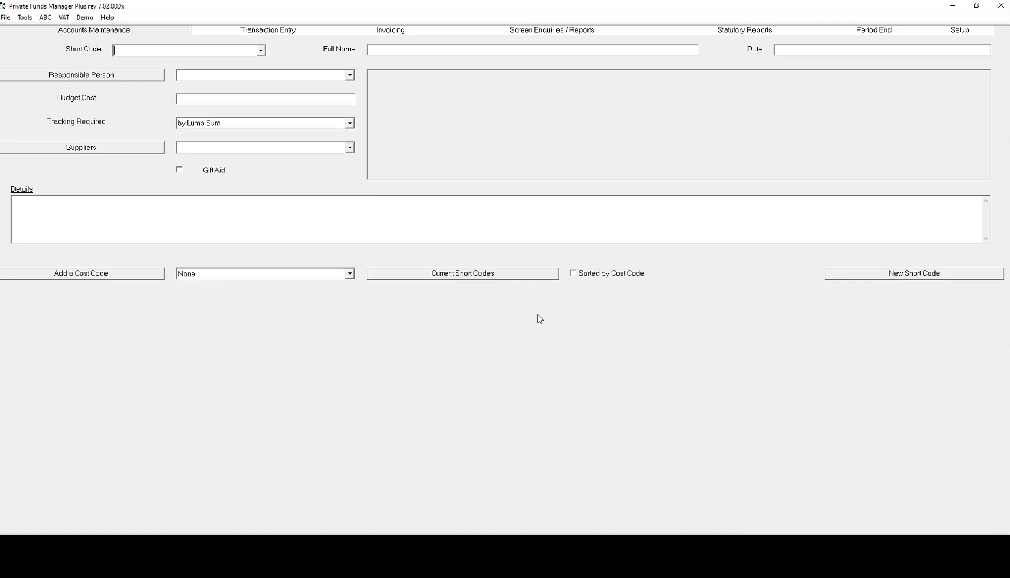
# Enter DOGS as the new account's short code and Guide Dogs as its full name.
pyautogui.write('dogs')
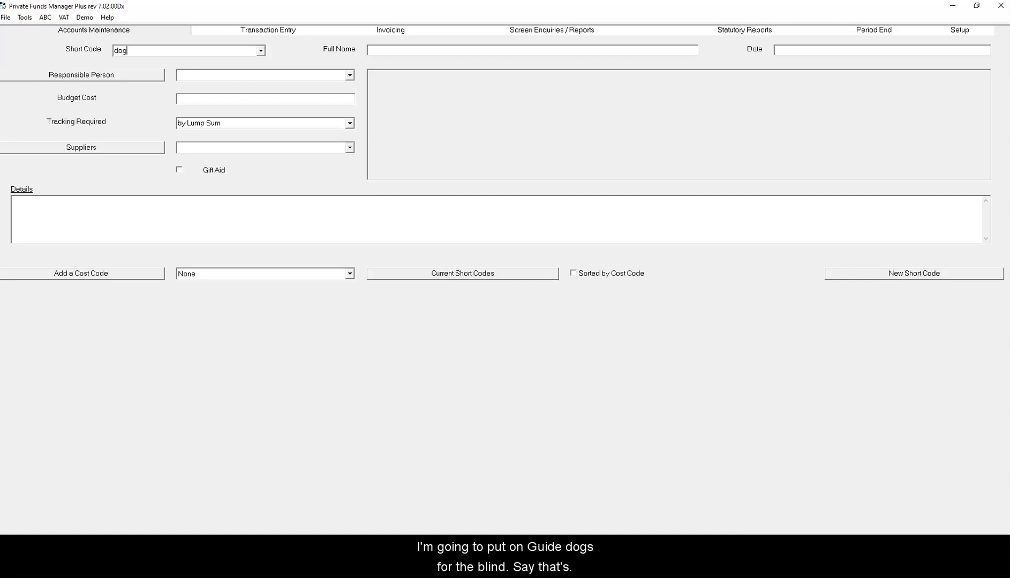
pyautogui.press('Tab')
pyautogui.write('guide dogs for theb')
pyautogui.press('BackSpace')
pyautogui.press('BackSpace')
pyautogui.press('BackSpace')
pyautogui.press('BackSpace')
pyautogui.press('BackSpace')
pyautogui.press('BackSpace')
pyautogui.press('BackSpace')
pyautogui.press('BackSpace')
pyautogui.press('BackSpace')
pyautogui.press('BackSpace')
pyautogui.press('BackSpace')
pyautogui.press('BackSpace')
pyautogui.press('BackSpace')
pyautogui.press('BackSpace')
pyautogui.press('BackSpace')
pyautogui.press('BackSpace')
pyautogui.press('BackSpace')
pyautogui.press('BackSpace')
pyautogui.press('BackSpace')
pyautogui.write('gUIDE')
pyautogui.press('BackSpace')
pyautogui.press('BackSpace')
pyautogui.press('BackSpace')
pyautogui.press('BackSpace')
pyautogui.press('BackSpace')
pyautogui.write('Gu')
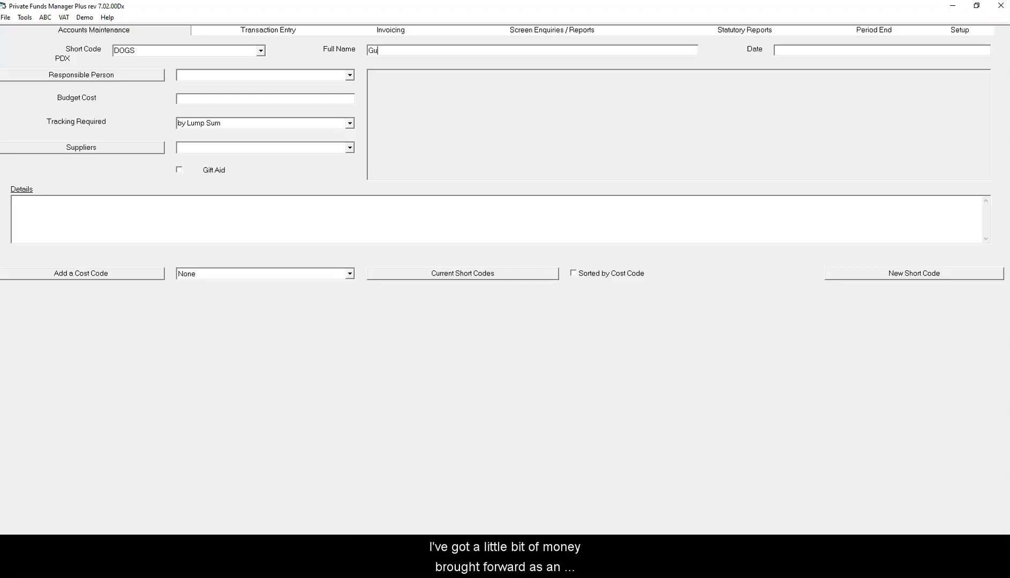
pyautogui.write('ide Dogs')
pyautogui.press('Tab')
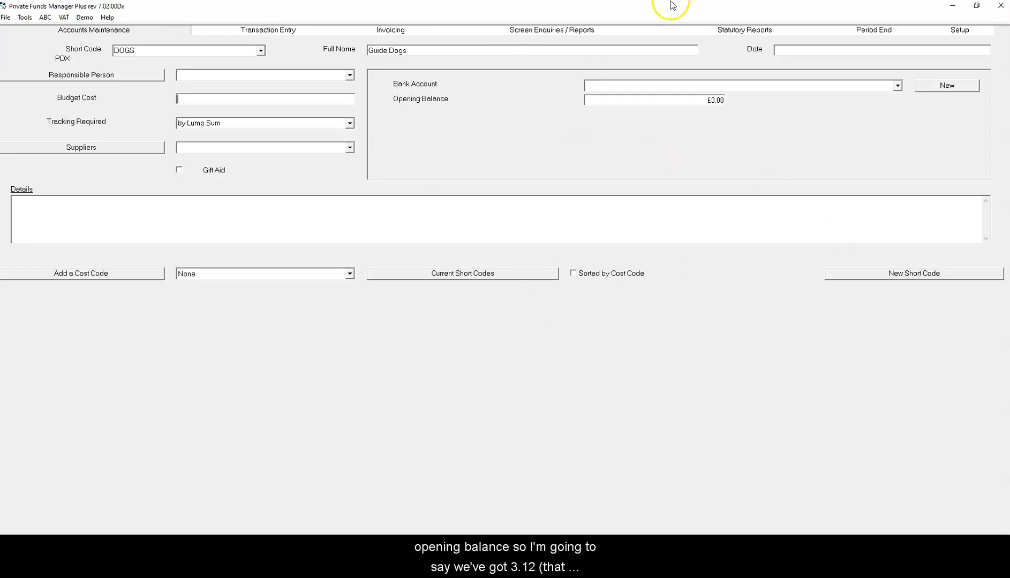
# Assign the bank account SF - School Fund Bank A/c to the Guide Dogs account with an opening balance of £3.12.
pyautogui.click(897, 86)
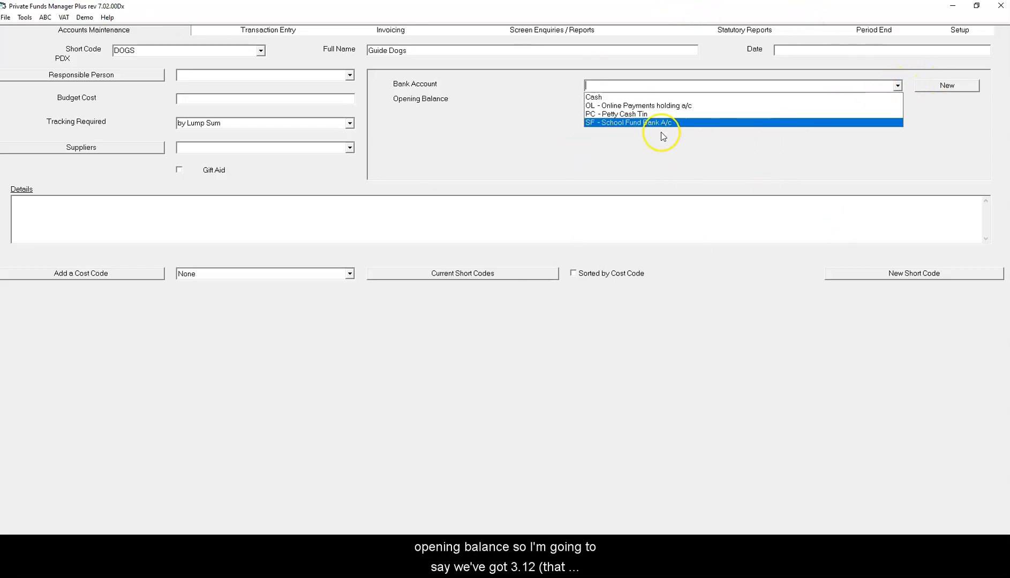
pyautogui.click(652, 121)
pyautogui.click(679, 101)
pyautogui.write('3.12')
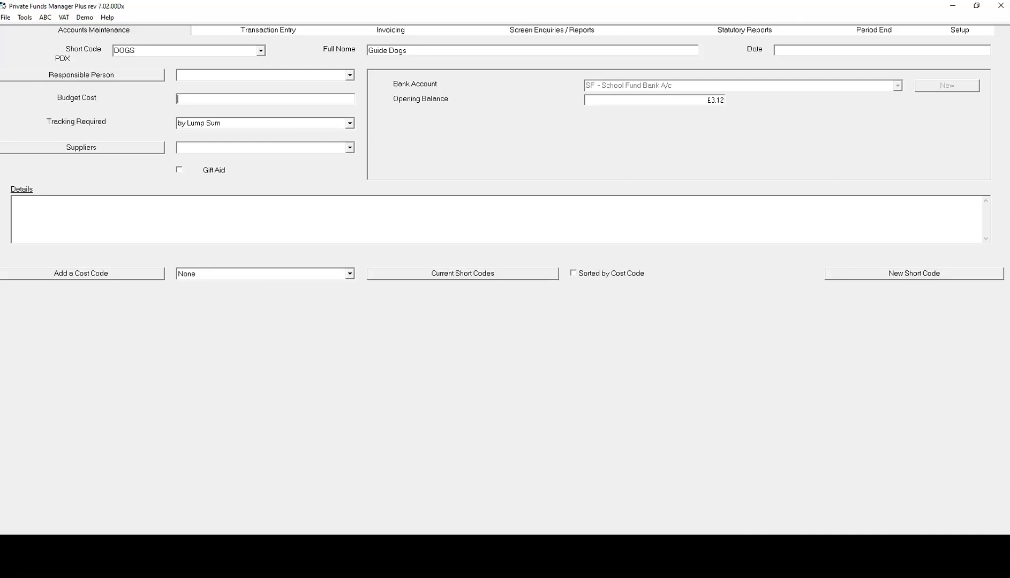
pyautogui.click(262, 51)
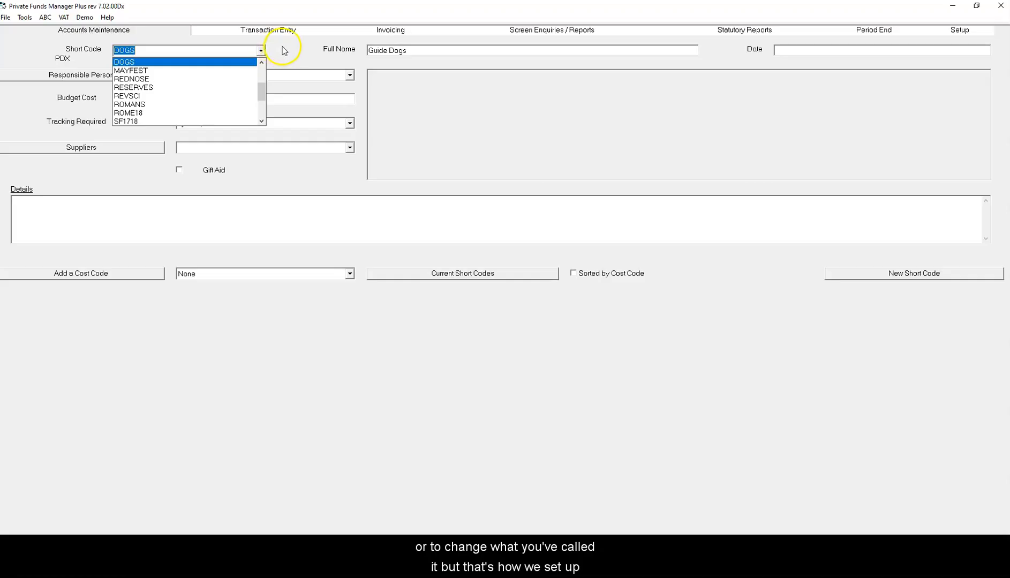
pyautogui.click(293, 65)
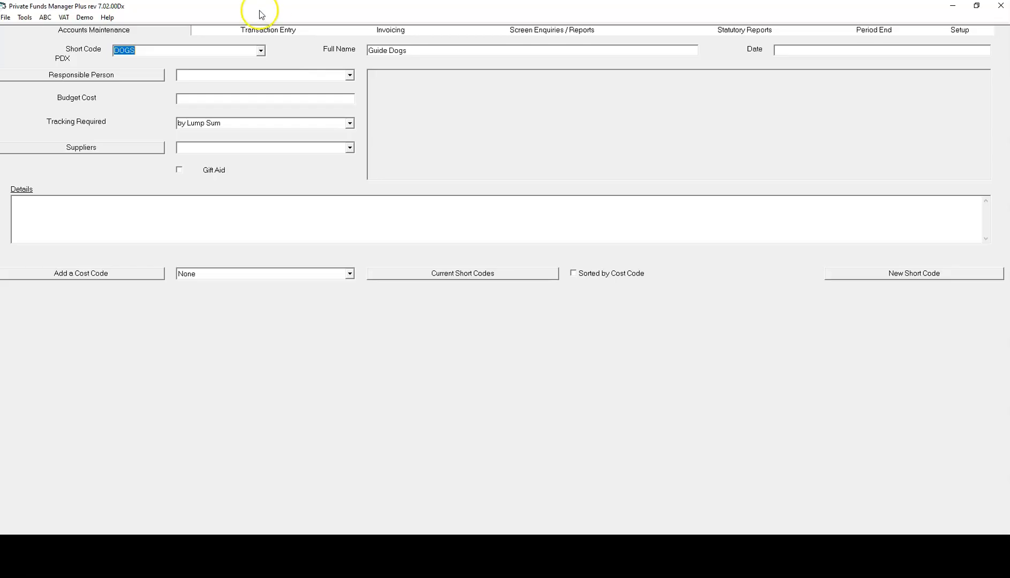
# Open banking receipts entry and choose the short code DOGS for the first receipt line.
pyautogui.click(273, 36)
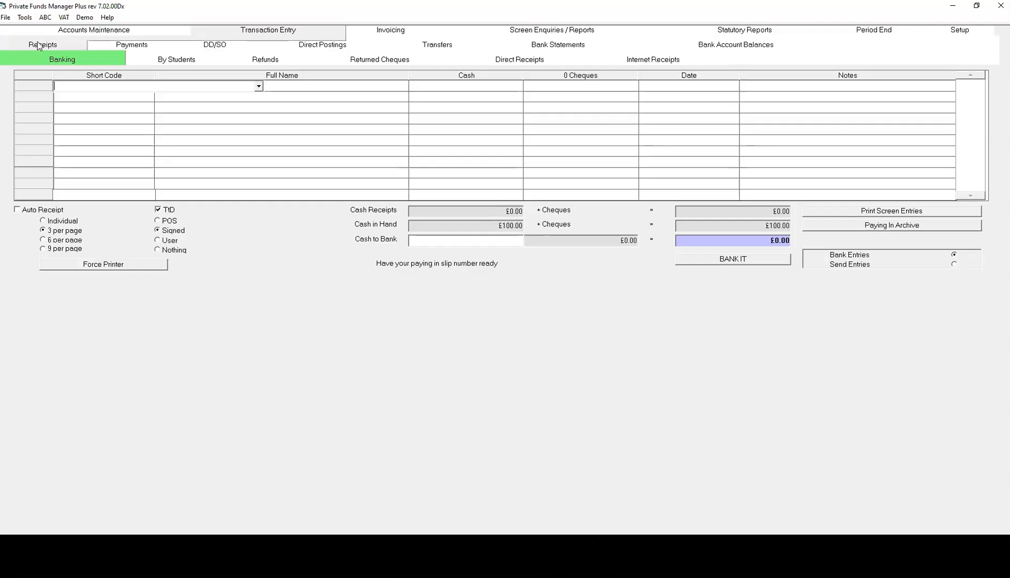
pyautogui.write('DOGS')
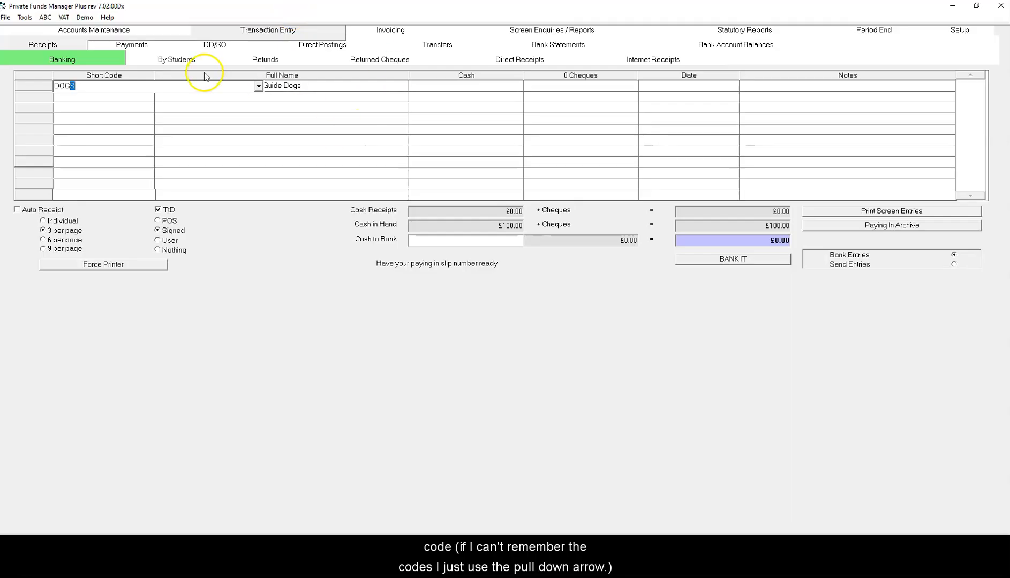
pyautogui.click(258, 87)
pyautogui.click(259, 87)
pyautogui.write('DOGS')
pyautogui.press('Return')
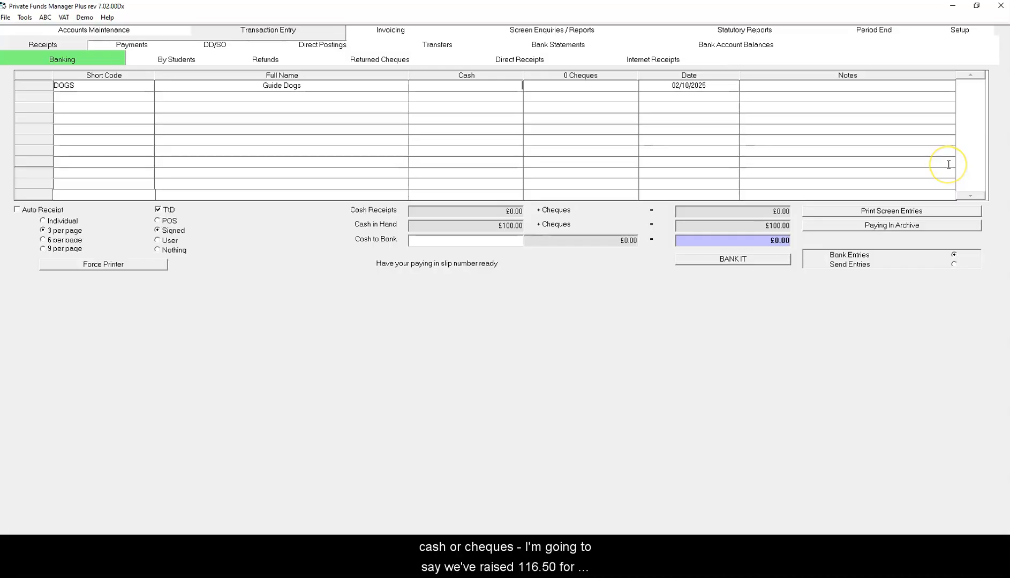
# Record £116.50 cash for the Guide Dogs receipt, keeping the date 02/10/2025 and adding the note Car Wash.
pyautogui.write('6.50')
pyautogui.press('Tab')
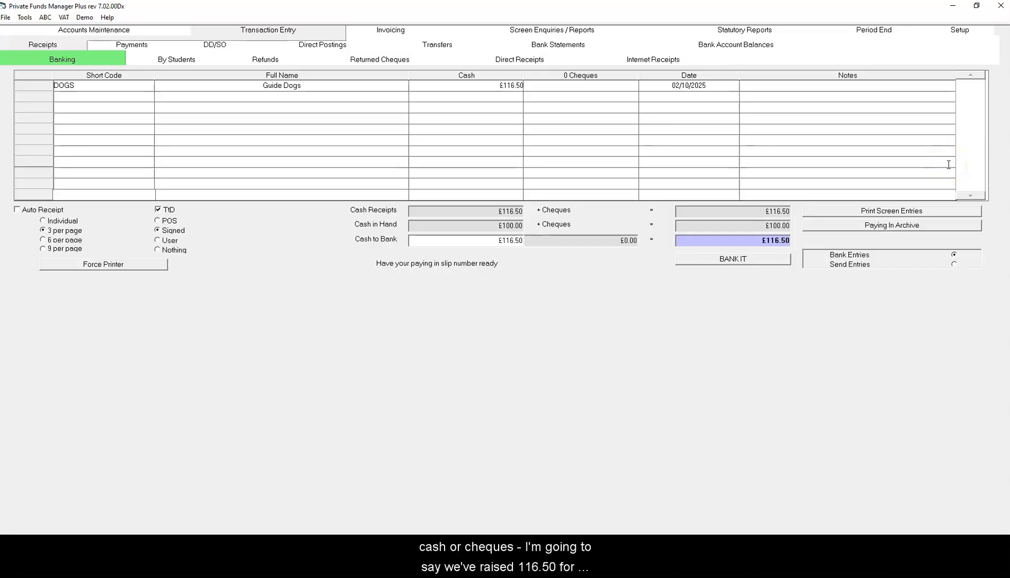
pyautogui.press('Tab')
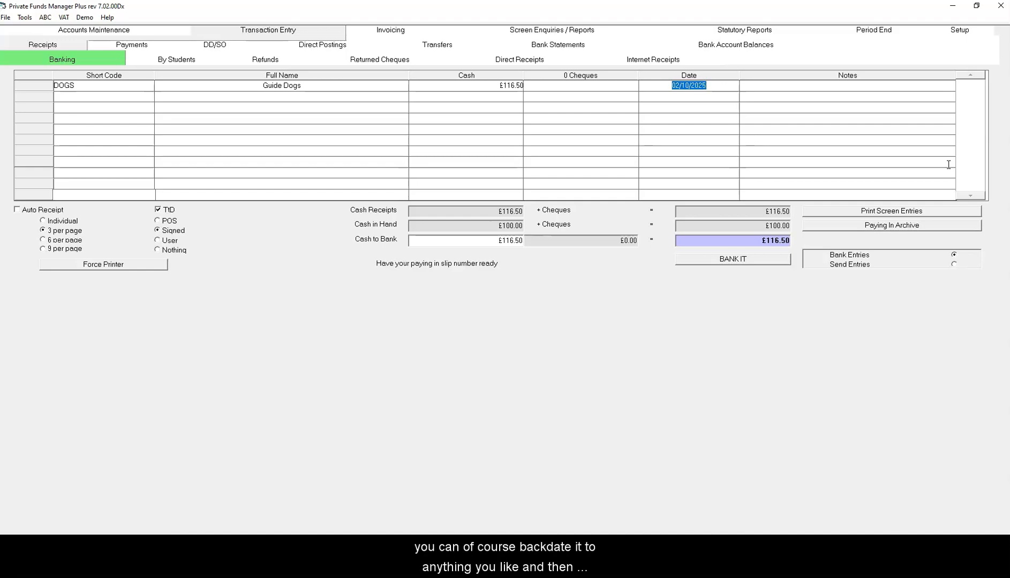
pyautogui.press('Tab')
pyautogui.write('Car Wash')
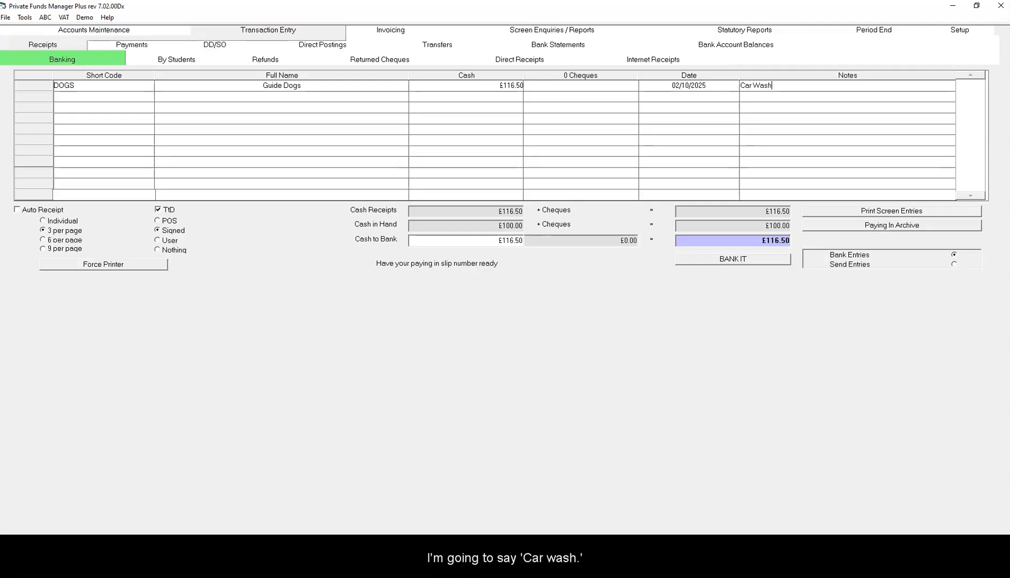
pyautogui.press('Tab')
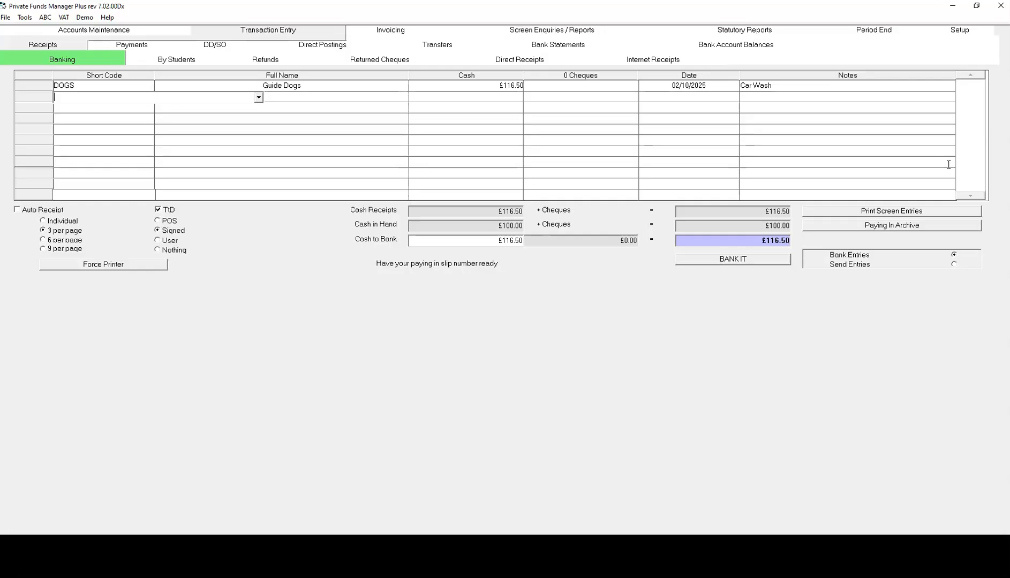
# Add a receipt line for BOOKBAGS with £50.00 cash and the note Sales.
pyautogui.write('BOOKBAGS')
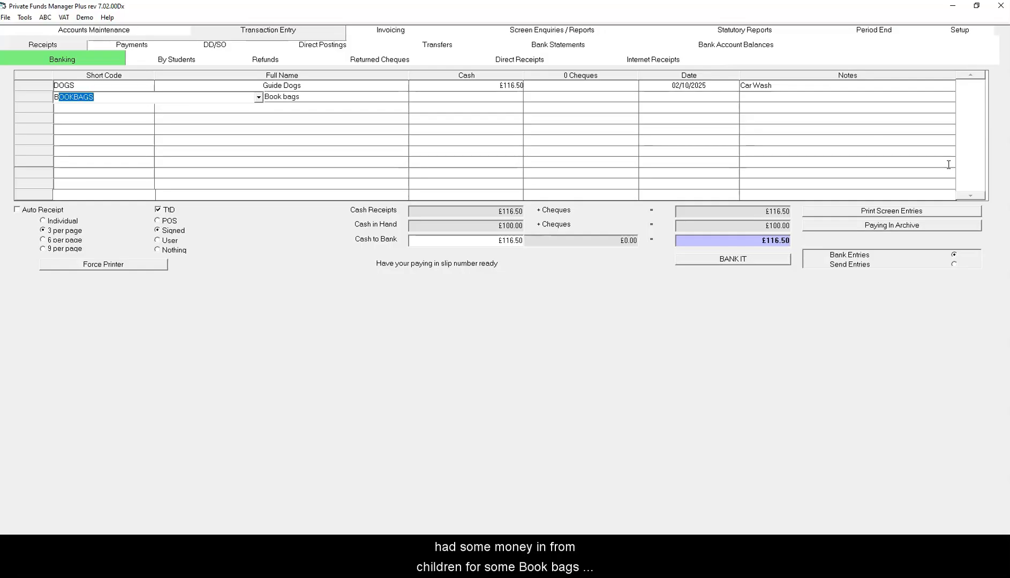
pyautogui.press('Return')
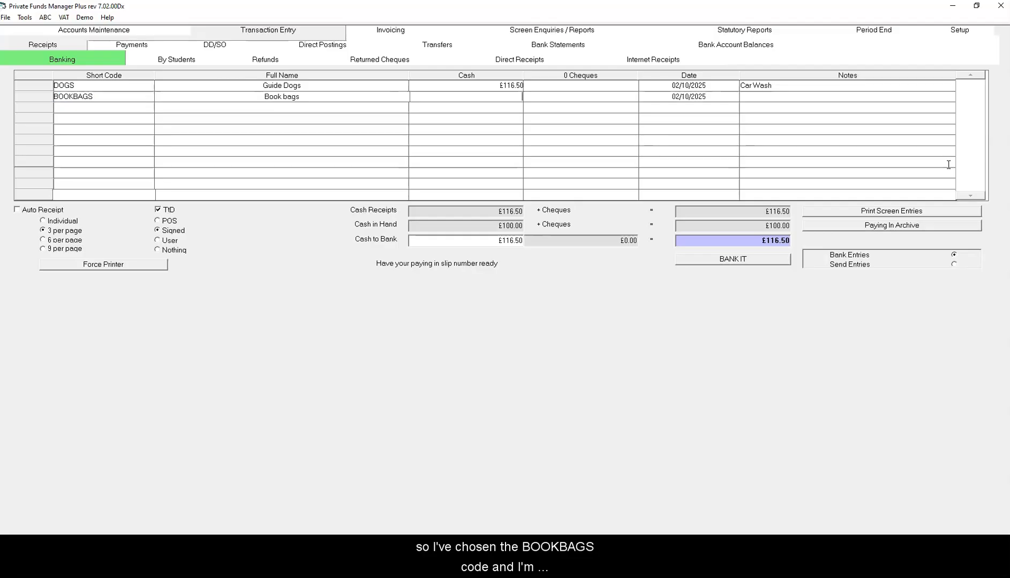
pyautogui.write('50')
pyautogui.press('Return')
pyautogui.press('Return')
pyautogui.press('Return')
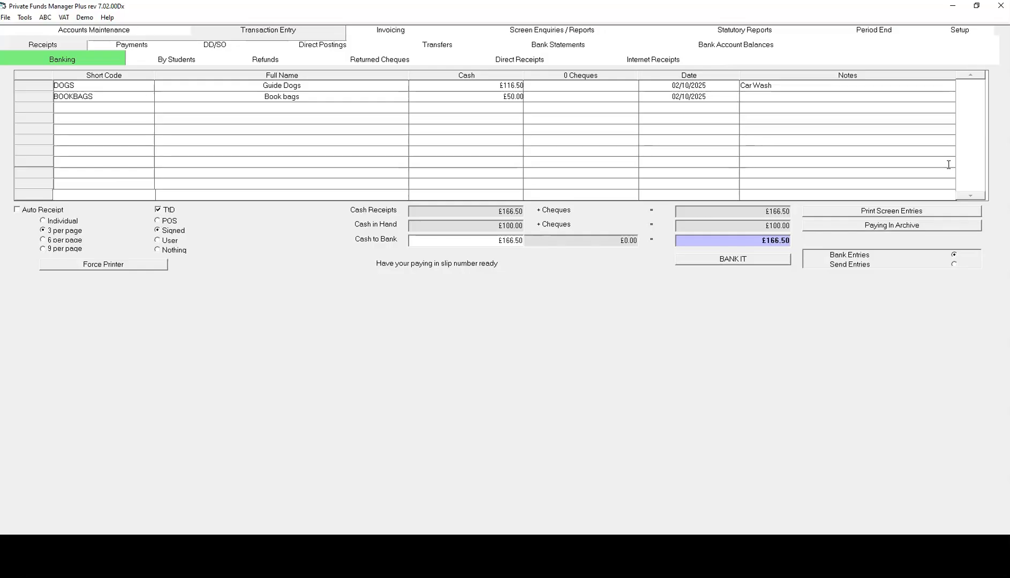
pyautogui.write('Sales')
pyautogui.press('Return')
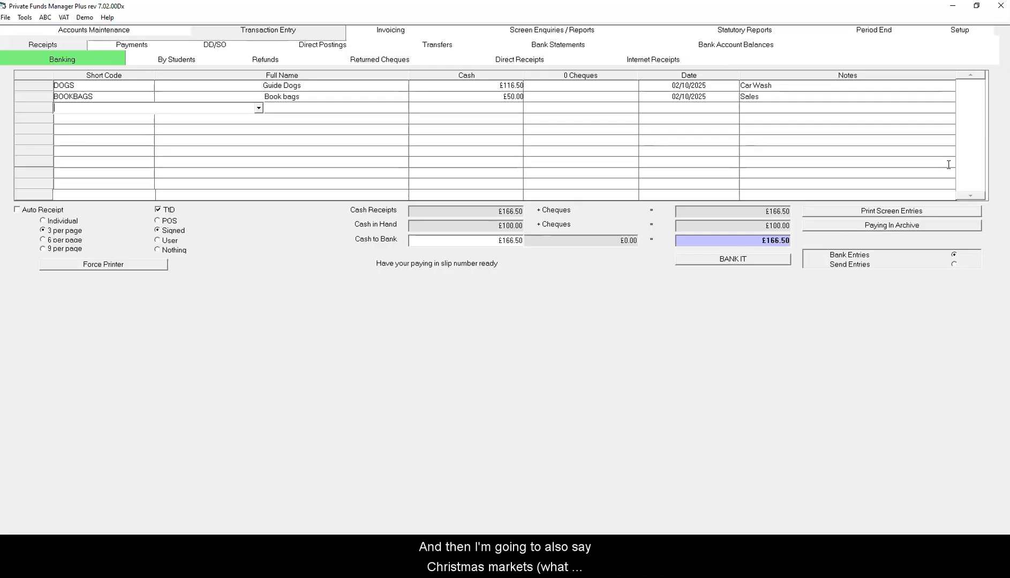
# Add a receipt line for XMASMKT with £400.00 cash and the note Year 11.
pyautogui.write('XMASMKT')
pyautogui.press('Return')
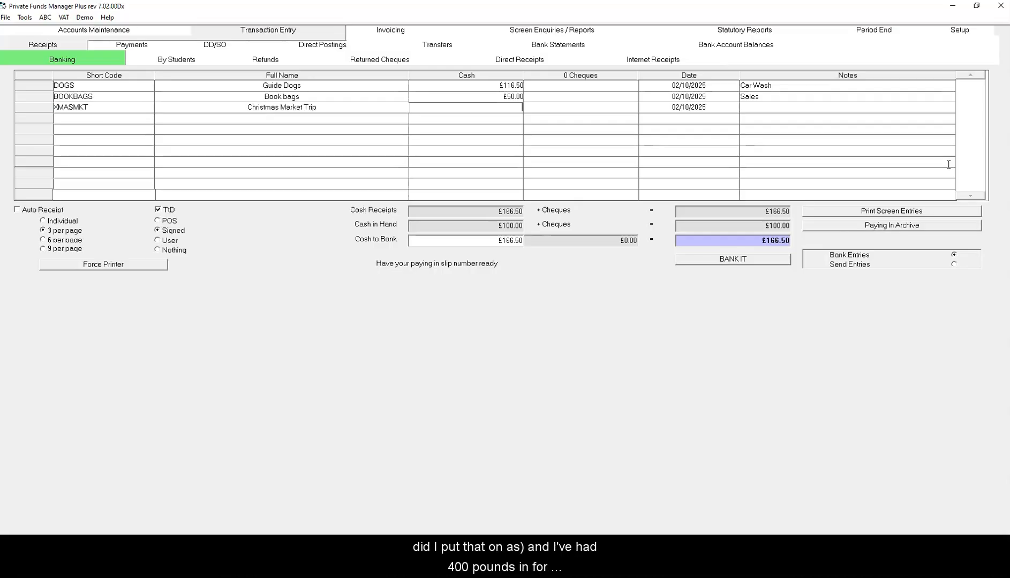
pyautogui.write('400')
pyautogui.press('Return')
pyautogui.press('Return')
pyautogui.press('Return')
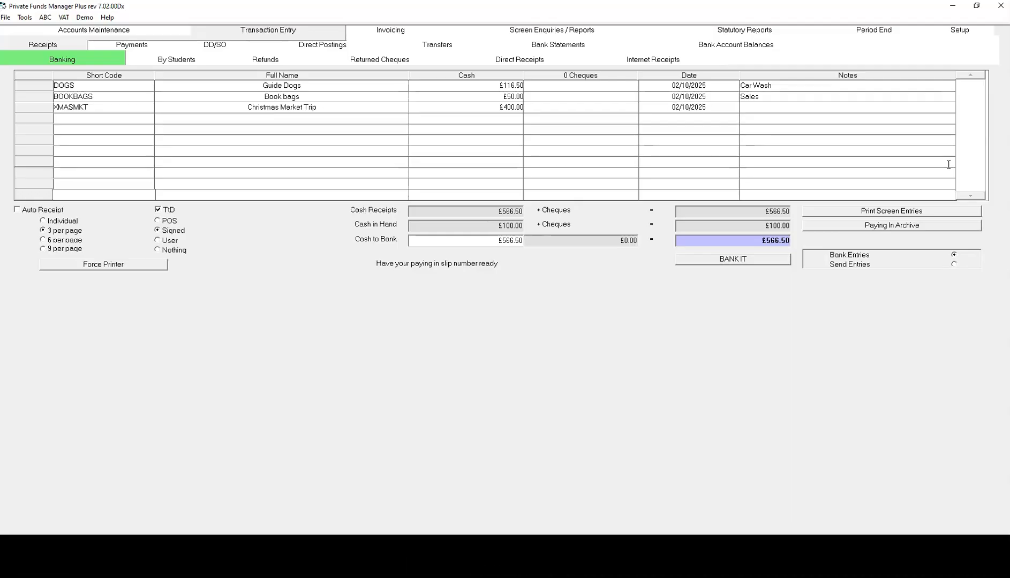
pyautogui.write('Year 11')
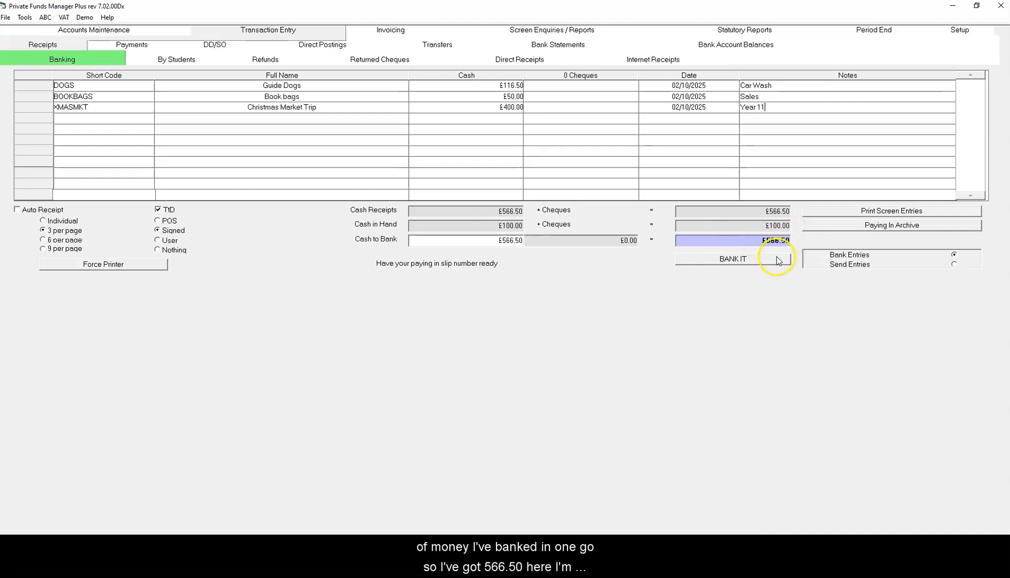
# Bank the receipts into SF - School Fund Bank A/c under paying-in number 500012, dated 02/10/2025, and decline printing the bank receipts document.
pyautogui.click(733, 259)
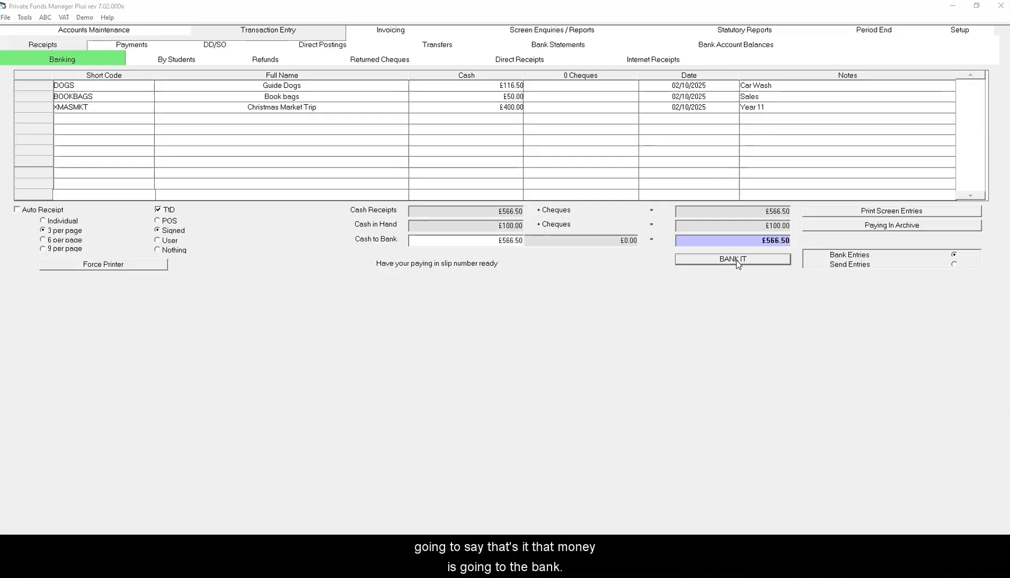
pyautogui.click(484, 286)
pyautogui.click(436, 285)
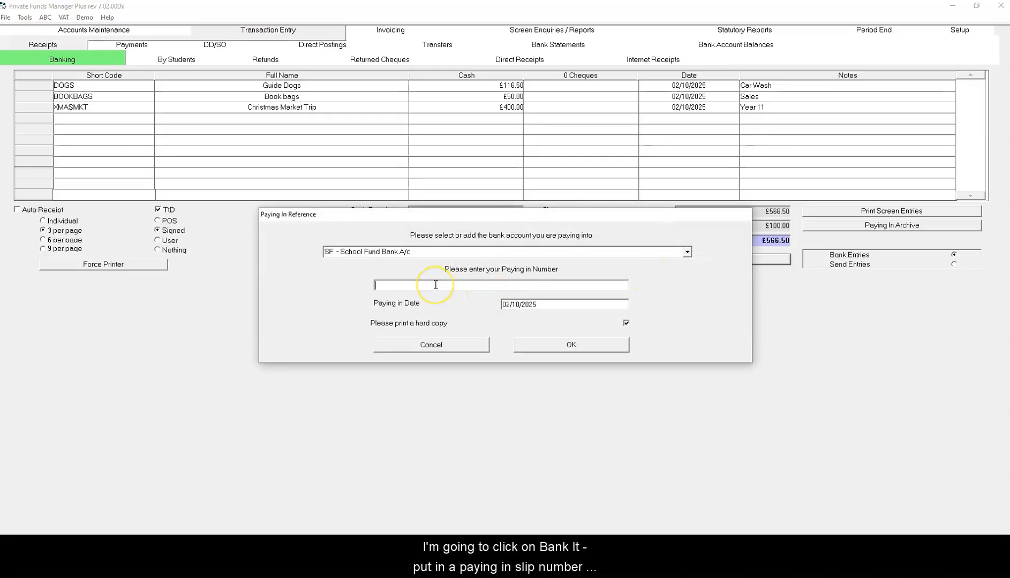
pyautogui.write('500012')
pyautogui.press('Tab')
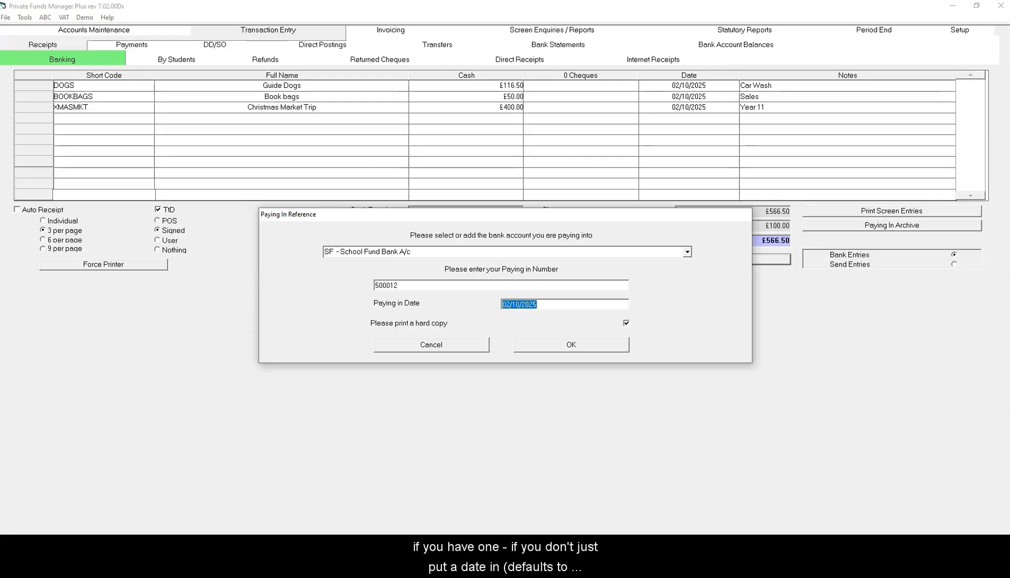
pyautogui.click(561, 342)
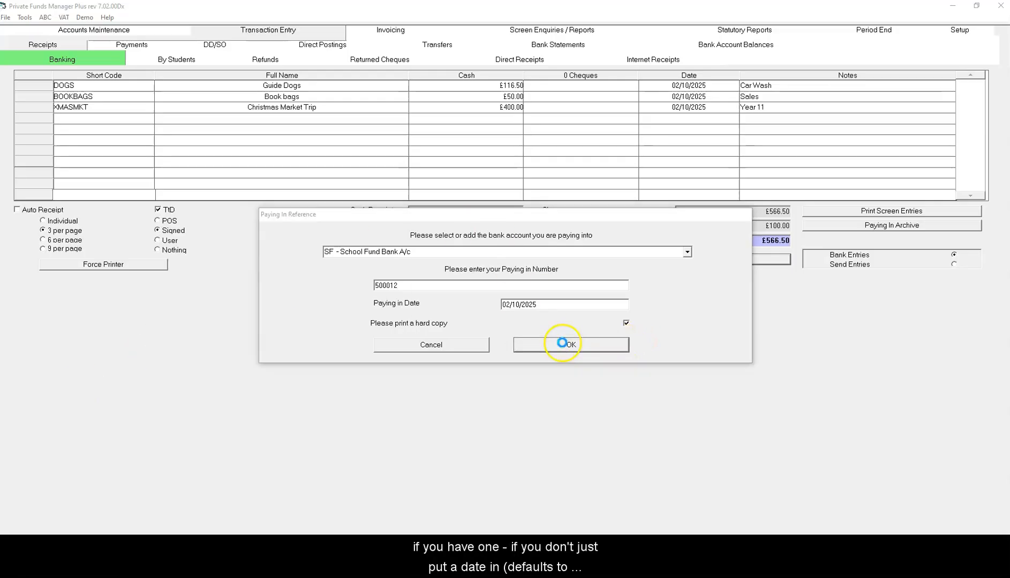
pyautogui.click(528, 324)
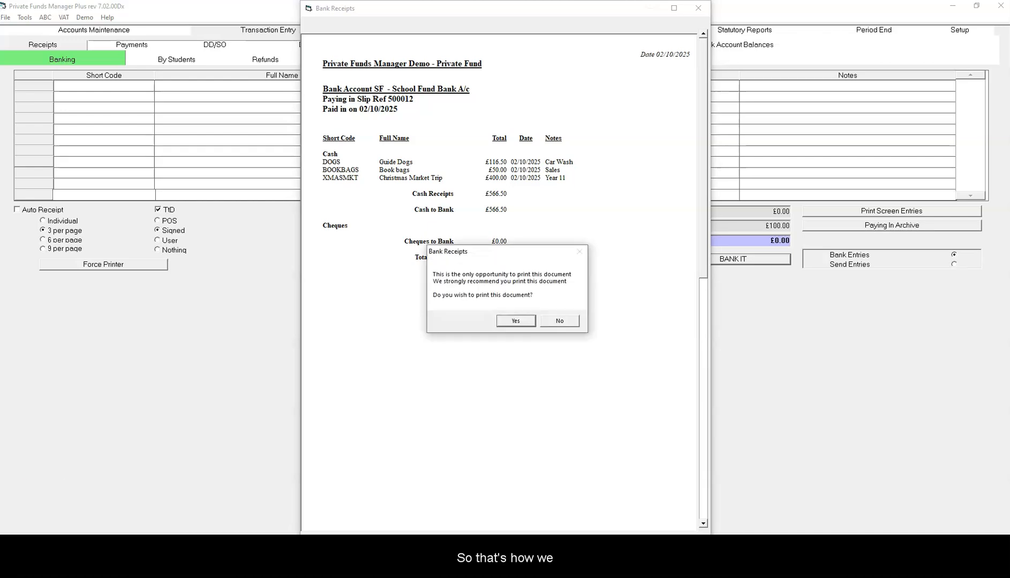
pyautogui.click(570, 324)
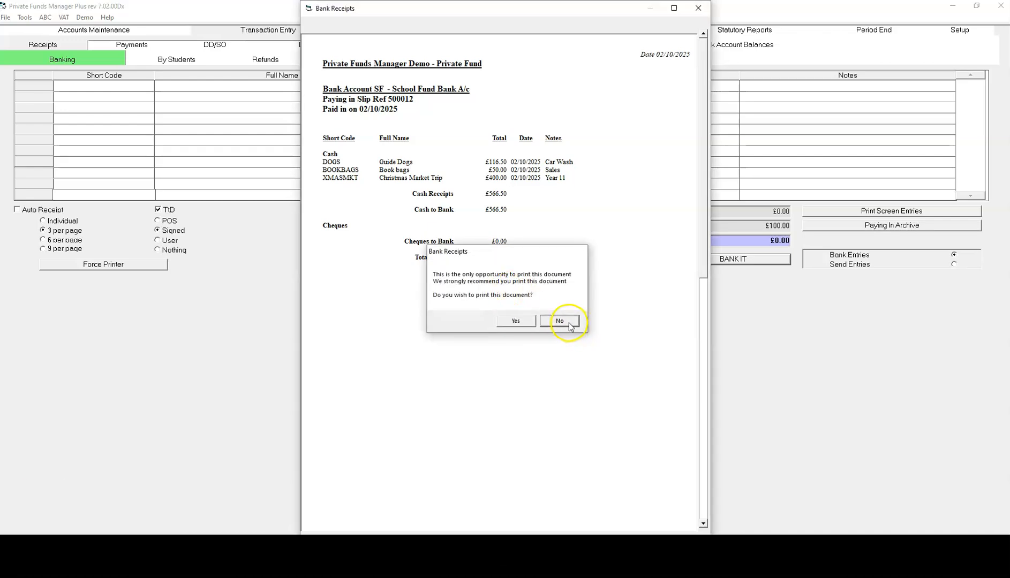
# Start a new banking batch with an XMASMKT receipt line of £200.00 cash and the note PP.
pyautogui.click(110, 86)
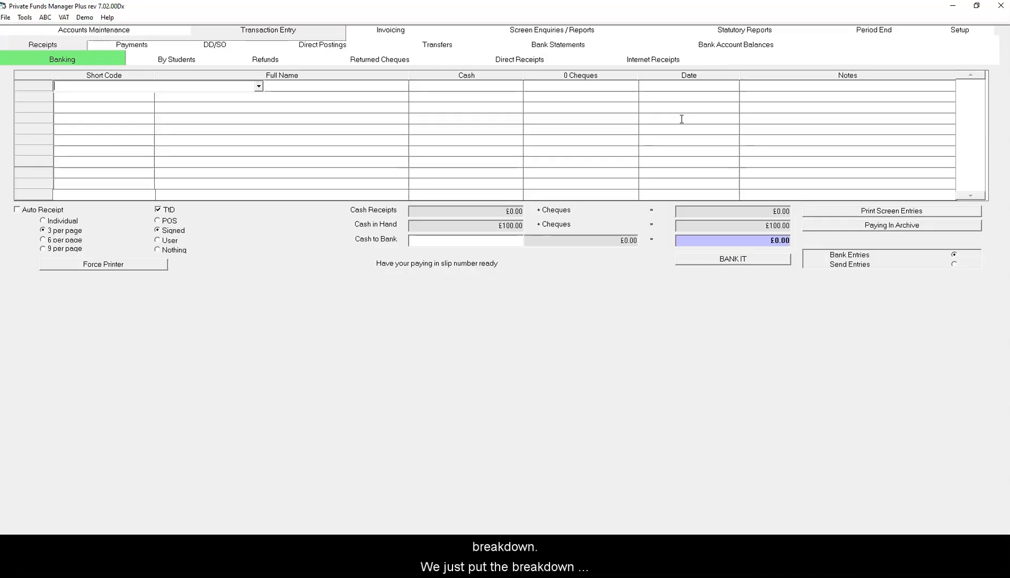
pyautogui.write('xm')
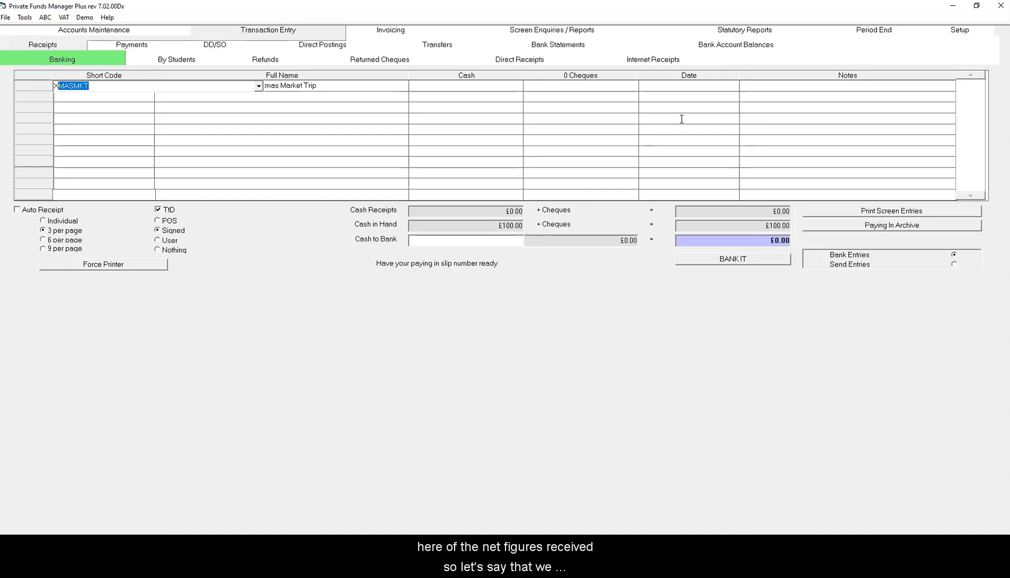
pyautogui.press('Return')
pyautogui.write('200')
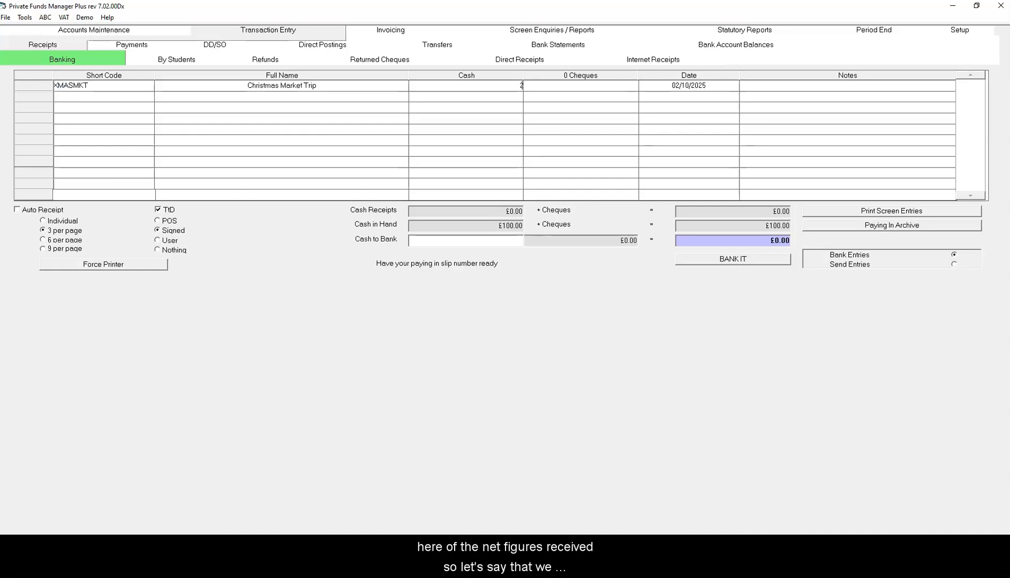
pyautogui.press('Return')
pyautogui.press('Return')
pyautogui.press('Return')
pyautogui.write('PP')
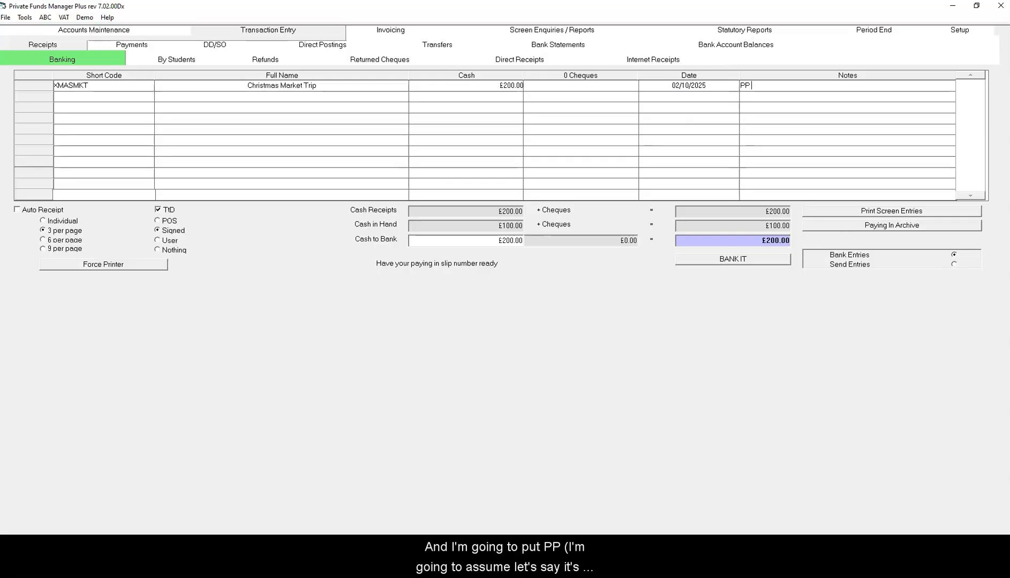
pyautogui.press('Return')
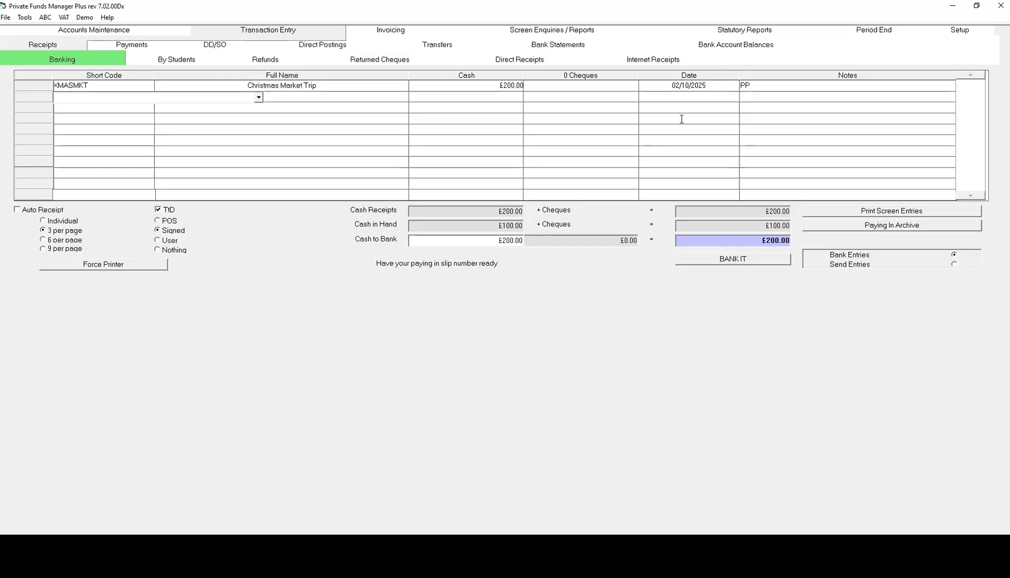
# Add a receipt line for UNIFORM with £100.00 cash and the note PP.
pyautogui.write('UNIFORM')
pyautogui.press('Return')
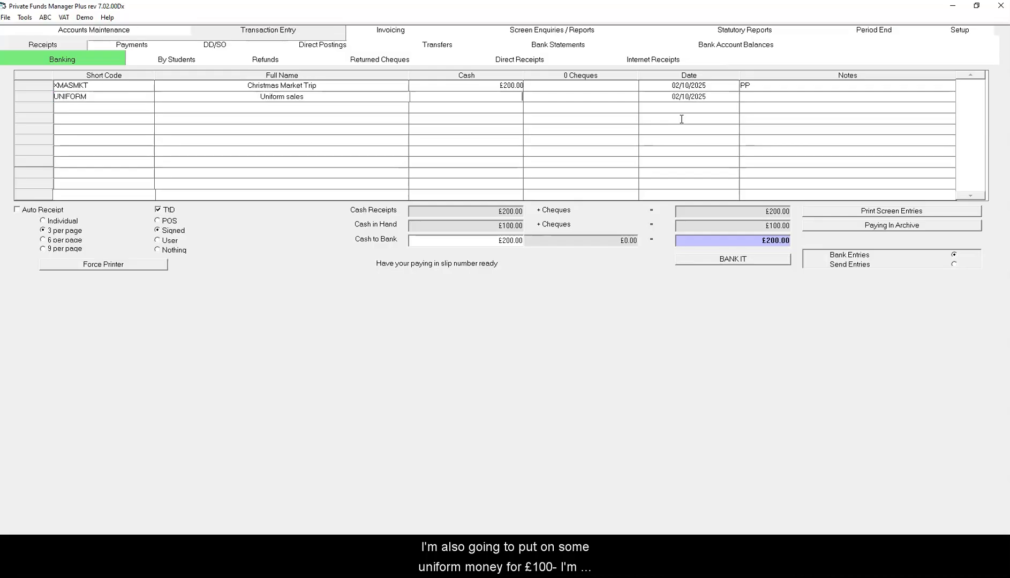
pyautogui.write('100')
pyautogui.press('Return')
pyautogui.press('Return')
pyautogui.press('Return')
pyautogui.write('PP')
pyautogui.press('Return')
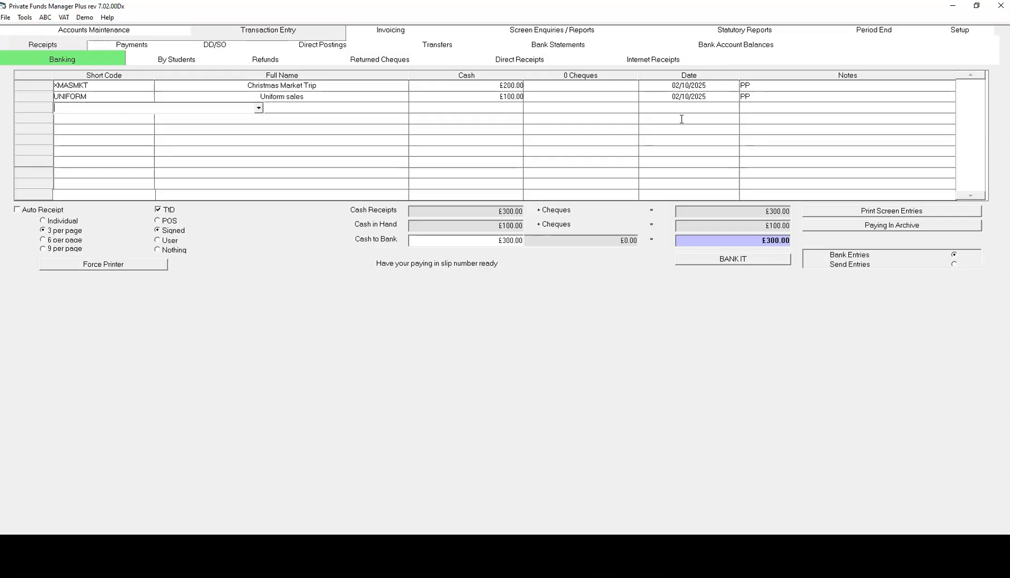
# Add a receipt line for BOOKBAGS with £100.00 cash and the note PP.
pyautogui.write('BOOKBAGS')
pyautogui.press('Return')
pyautogui.write('10')
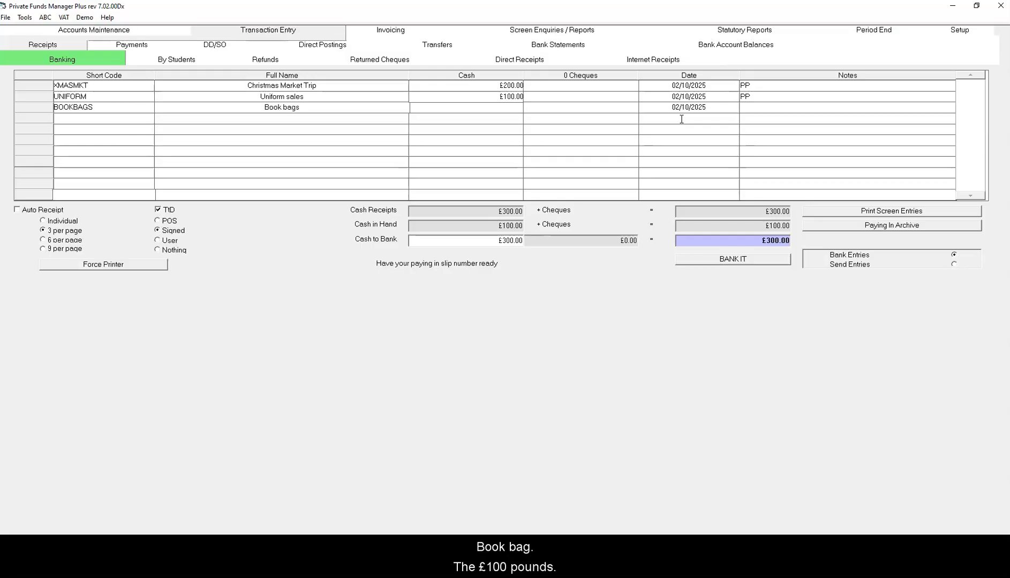
pyautogui.write('0')
pyautogui.press('Return')
pyautogui.press('Return')
pyautogui.press('Return')
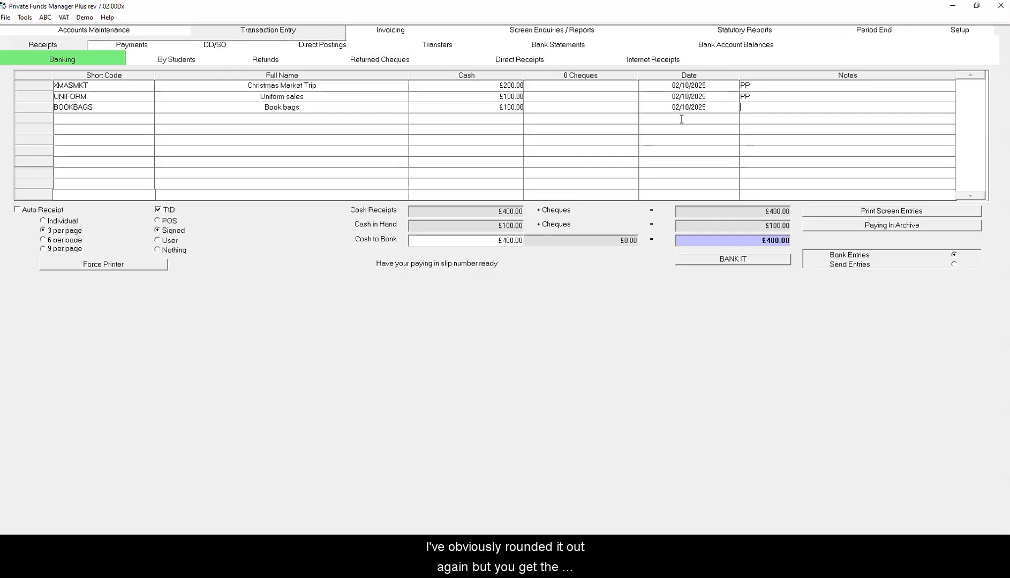
pyautogui.write('PP')
pyautogui.press('Return')
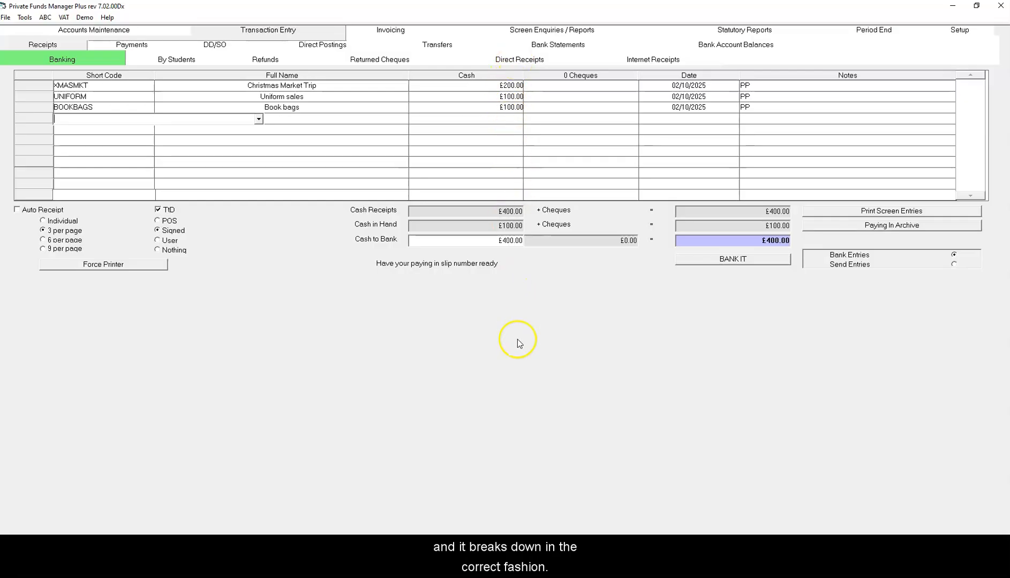
# Bank the receipts into SF - School Fund Bank A/c under paying-in number PP 011025, dated 02/10/2025, and decline printing the document.
pyautogui.click(727, 259)
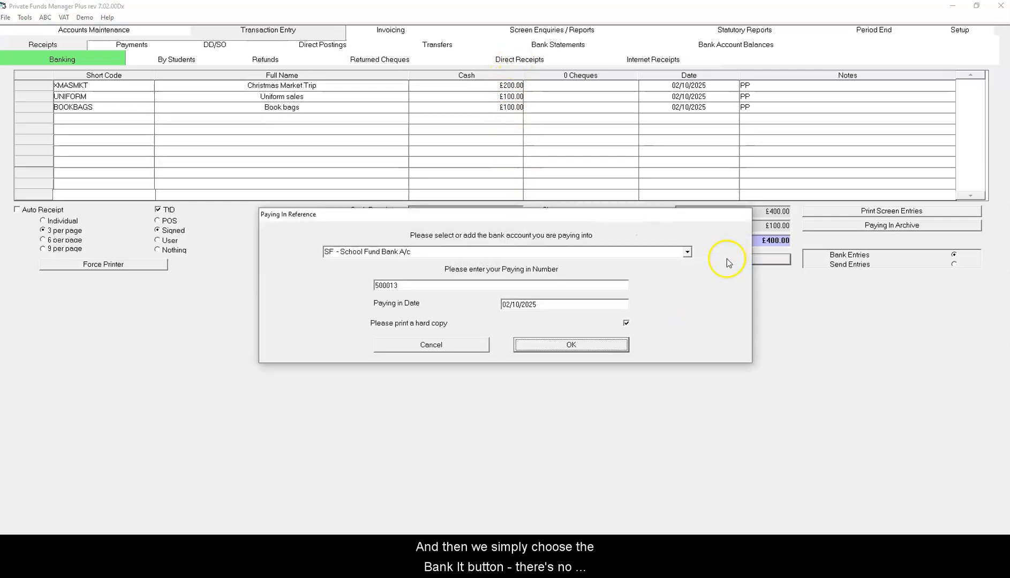
pyautogui.moveTo(375, 285); pyautogui.dragTo(413, 285)
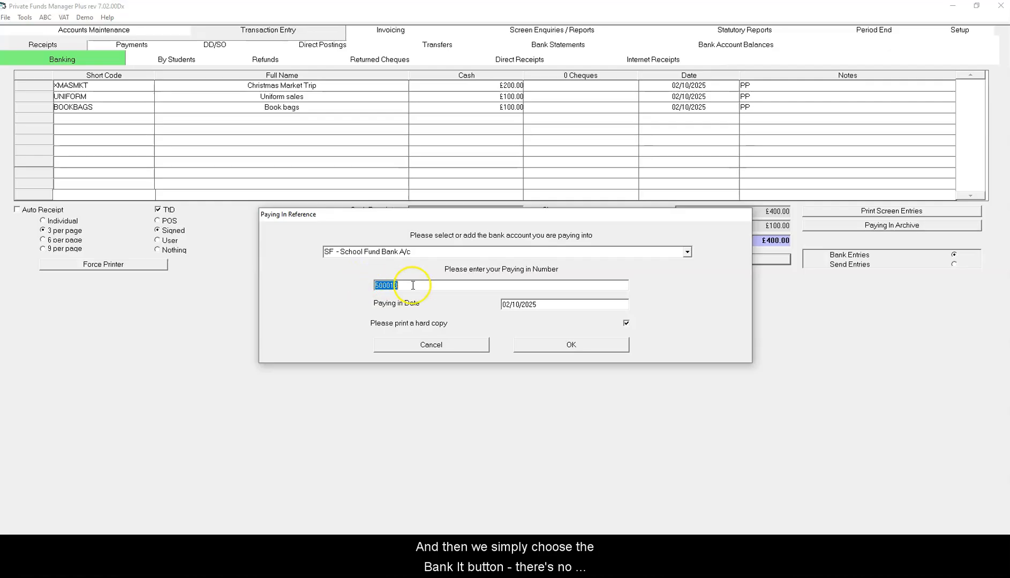
pyautogui.write('PP')
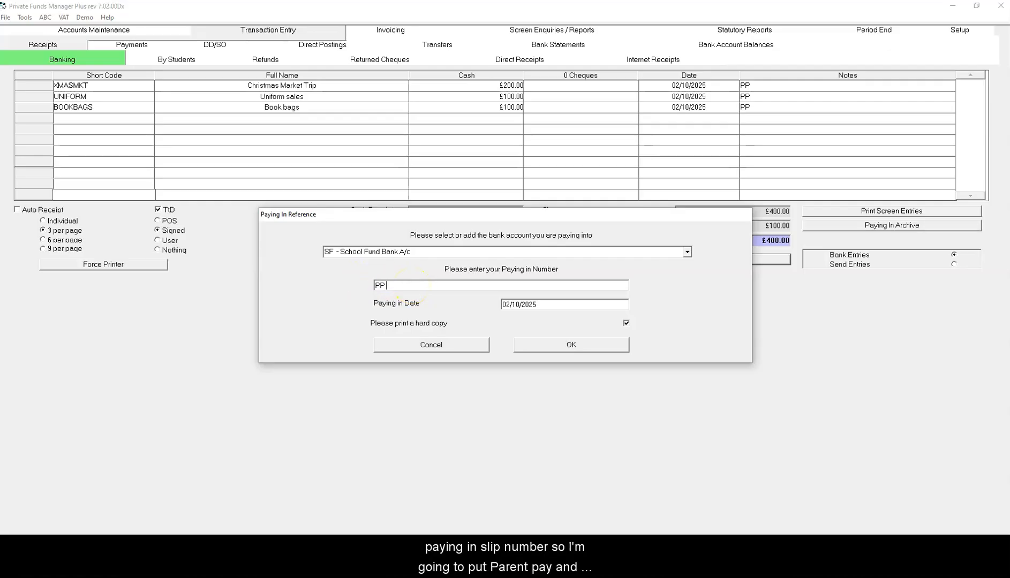
pyautogui.write(' 01')
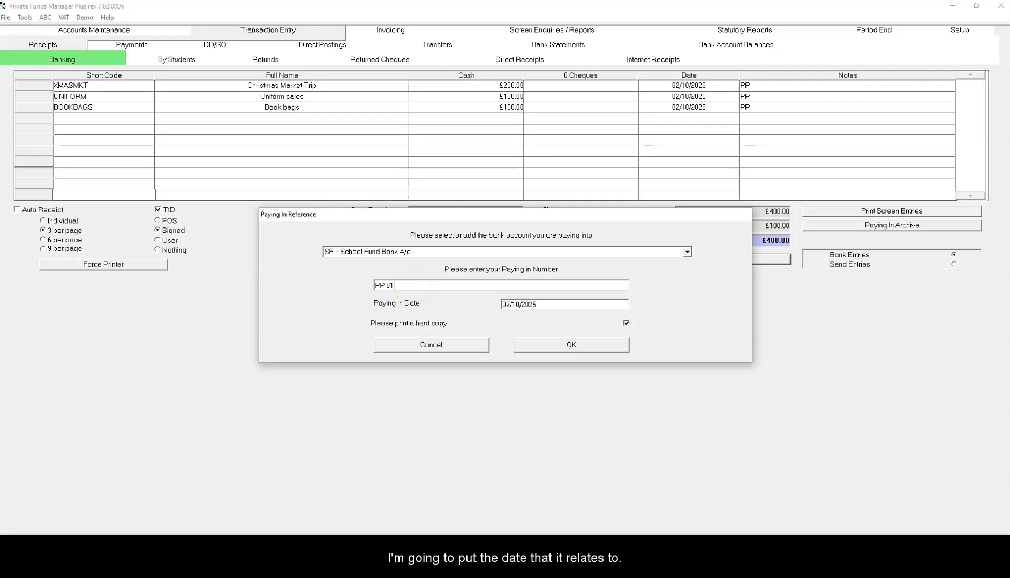
pyautogui.write('1025')
pyautogui.press('Return')
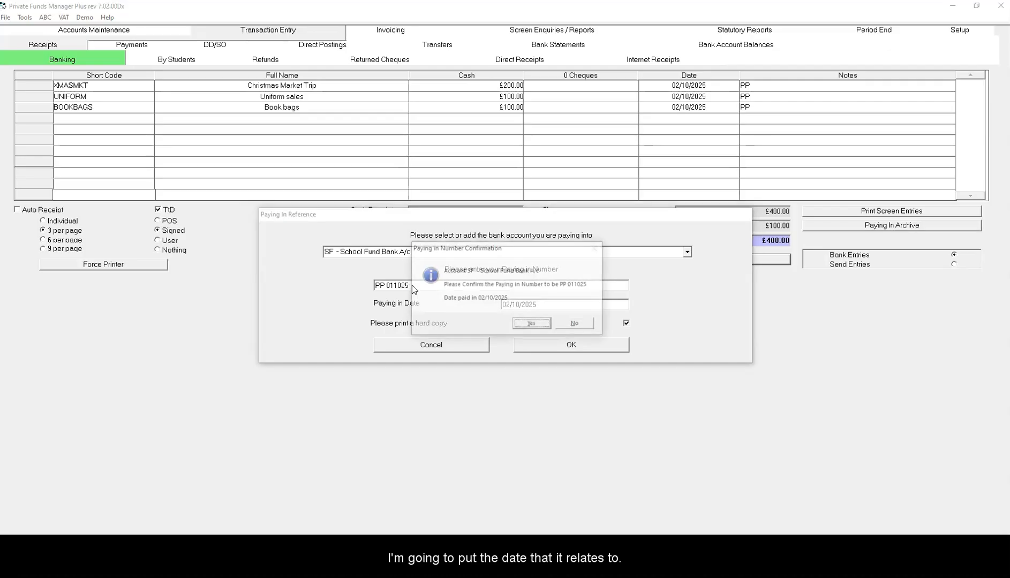
pyautogui.click(544, 325)
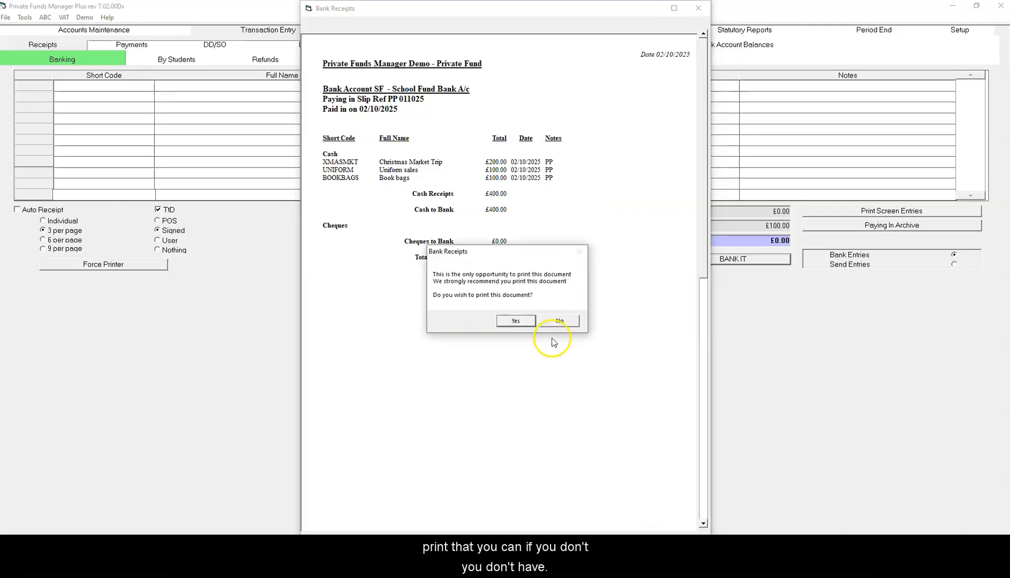
pyautogui.click(561, 321)
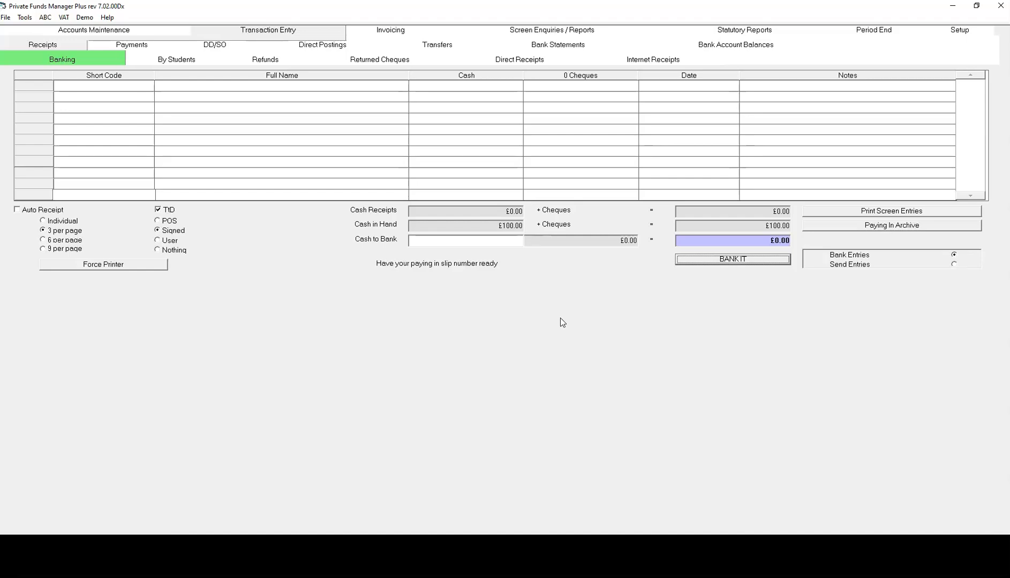
# Start a payment line for TIES from the SF account with DC in place of the cheque number.
pyautogui.click(268, 30)
pyautogui.click(124, 47)
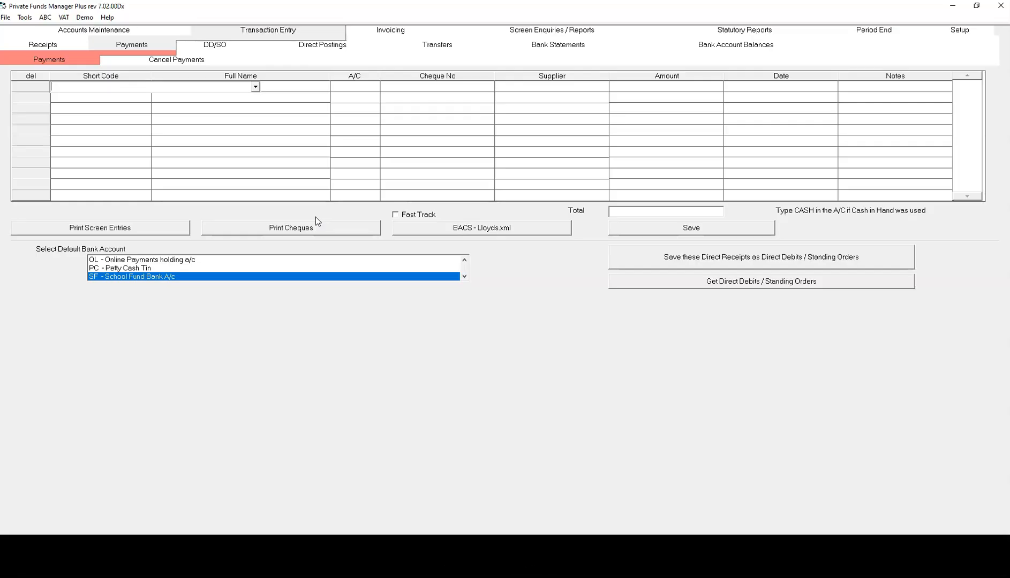
pyautogui.write('TIES')
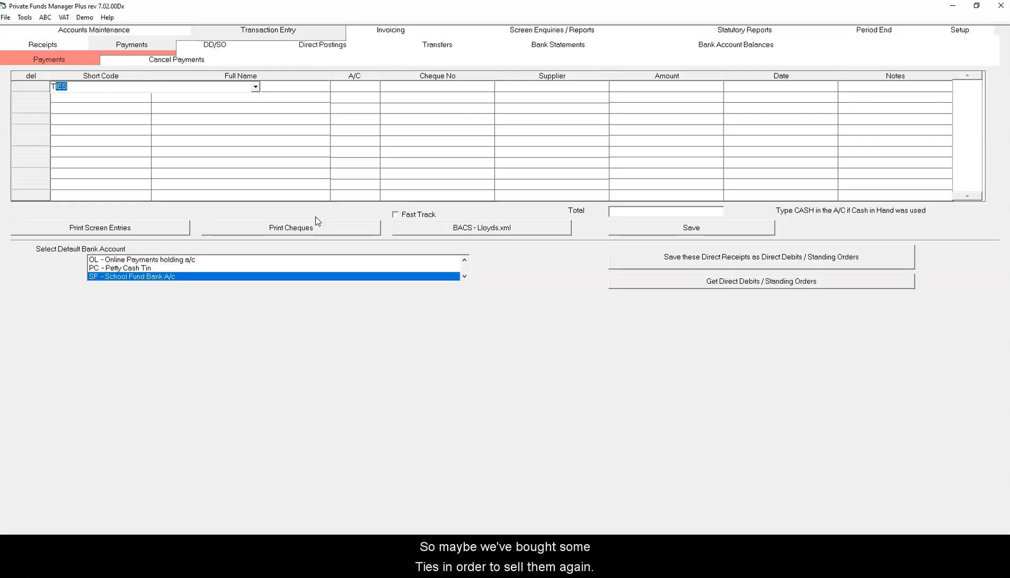
pyautogui.press('Tab')
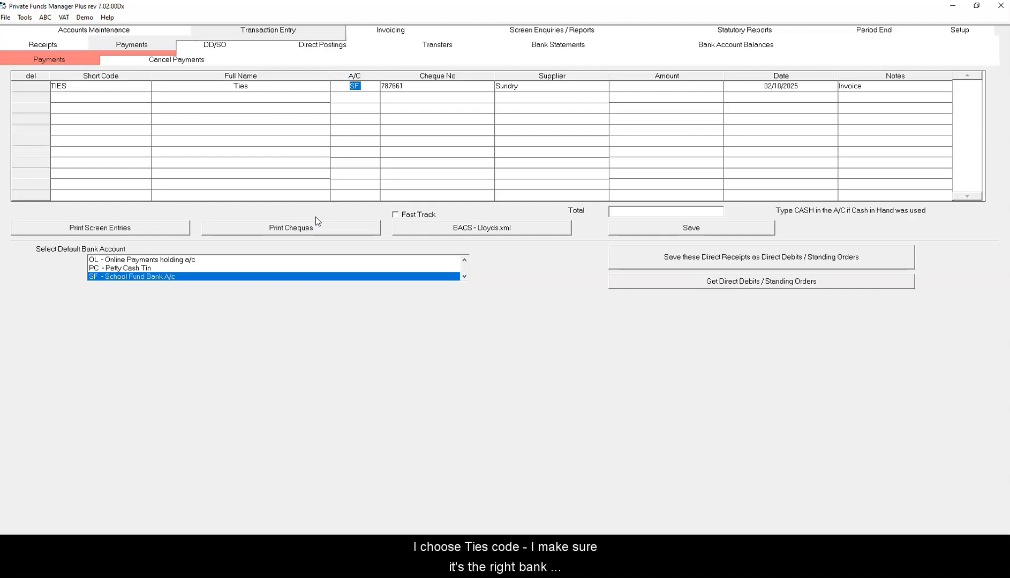
pyautogui.press('Tab')
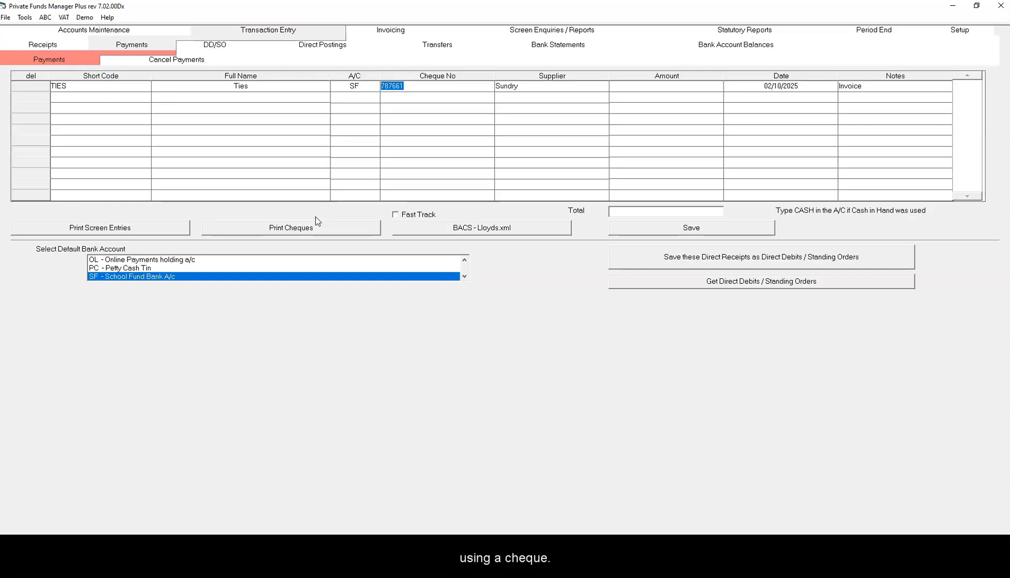
pyautogui.press('Delete')
pyautogui.click(424, 87)
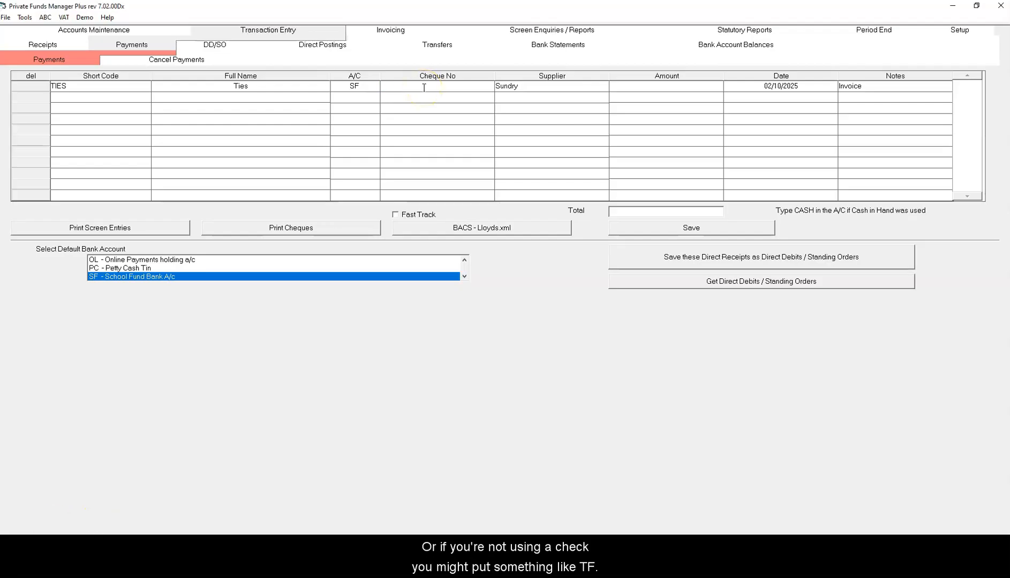
pyautogui.write('TF')
pyautogui.press('BackSpace')
pyautogui.press('BackSpace')
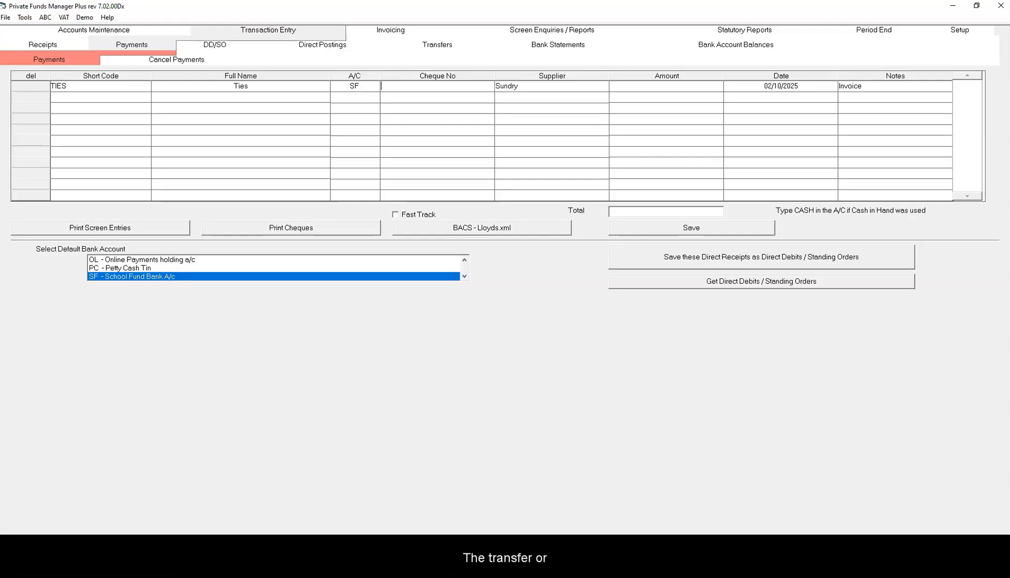
pyautogui.write('D')
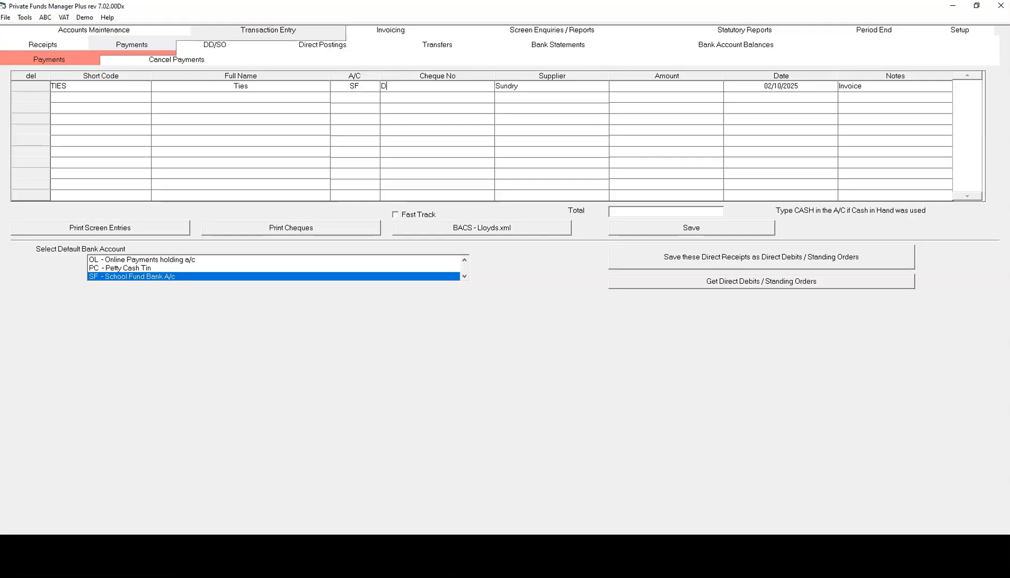
pyautogui.write('C')
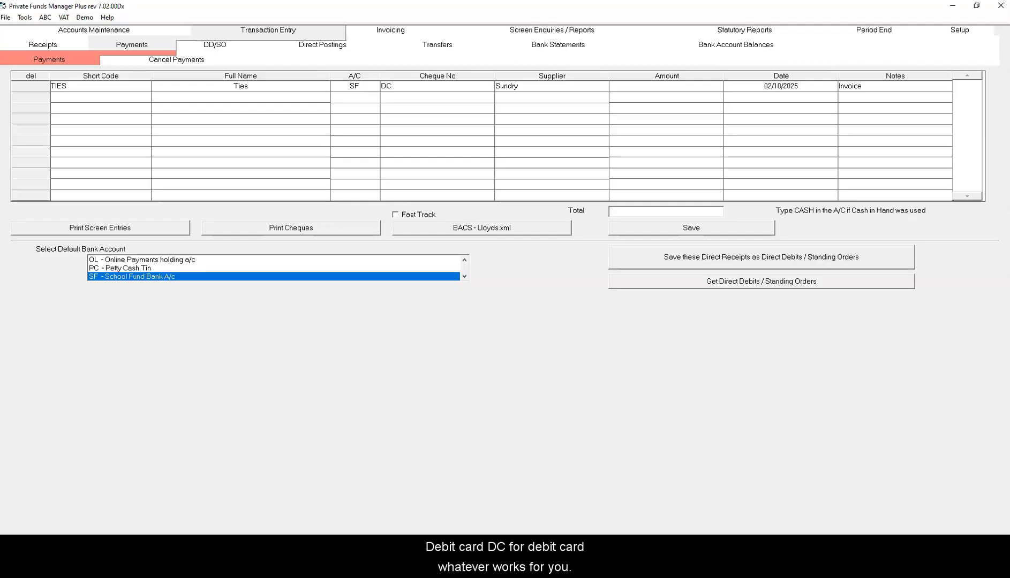
pyautogui.press('Tab')
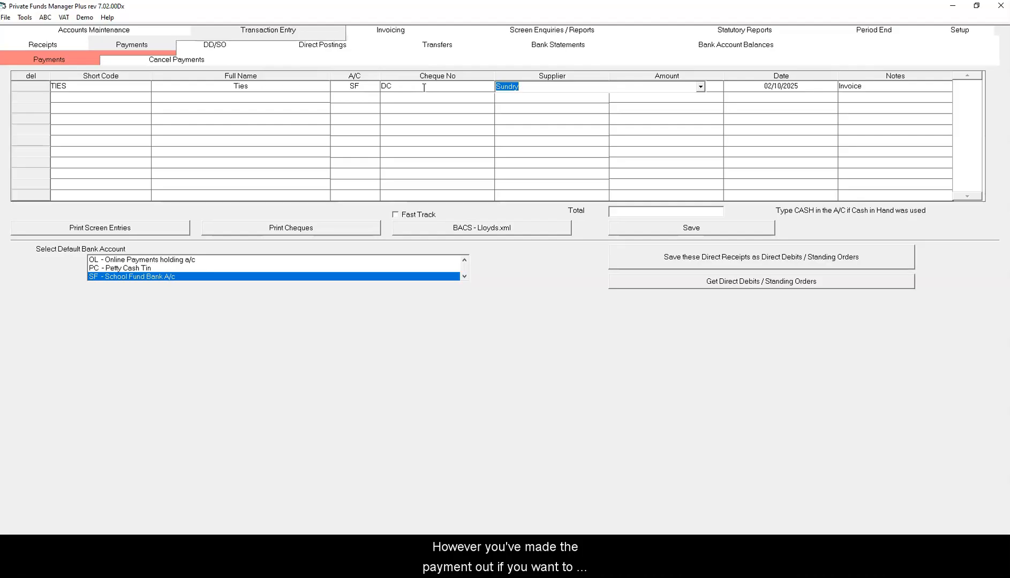
# Keep Sundry as the TIES payment's supplier and complete the line with £75.00 and the note Invoice 458563.
pyautogui.click(700, 86)
pyautogui.click(701, 86)
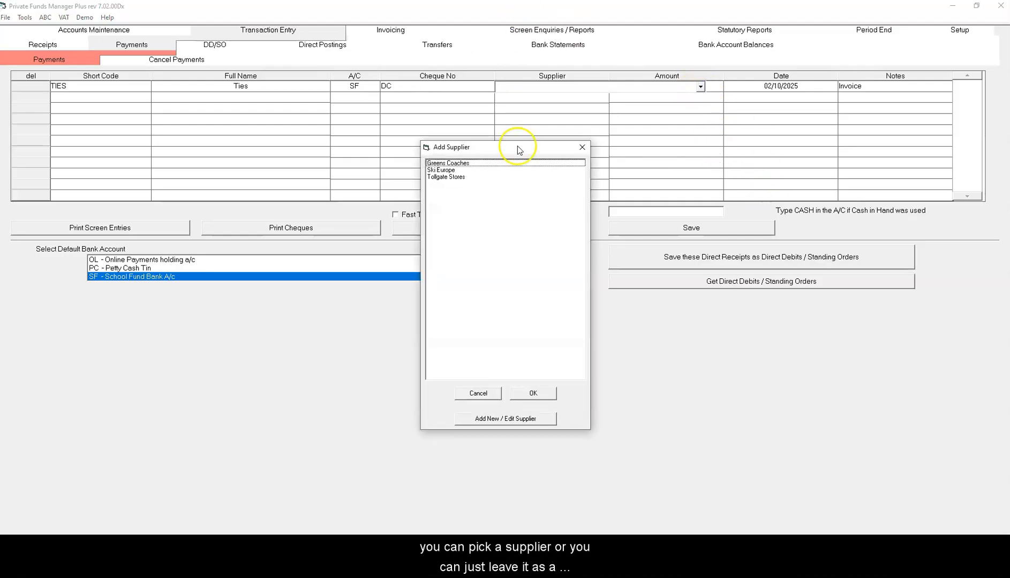
pyautogui.click(478, 393)
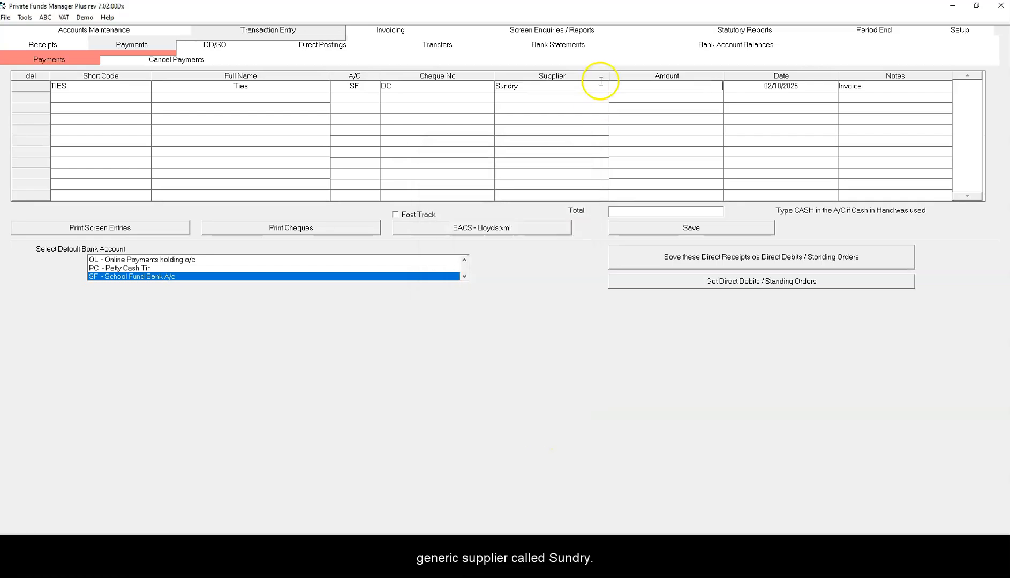
pyautogui.click(656, 83)
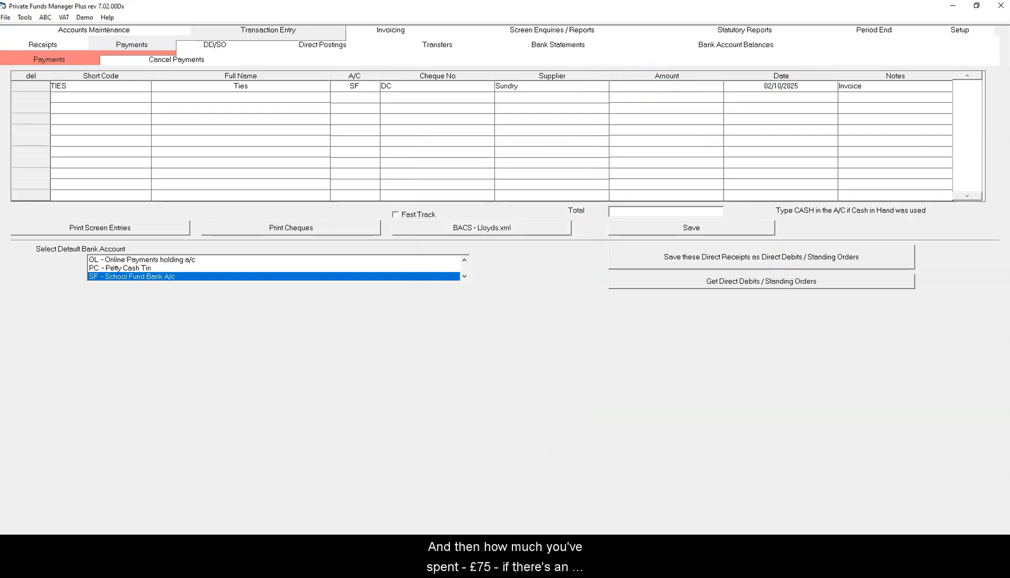
pyautogui.write('75')
pyautogui.press('Tab')
pyautogui.press('Tab')
pyautogui.write('458563')
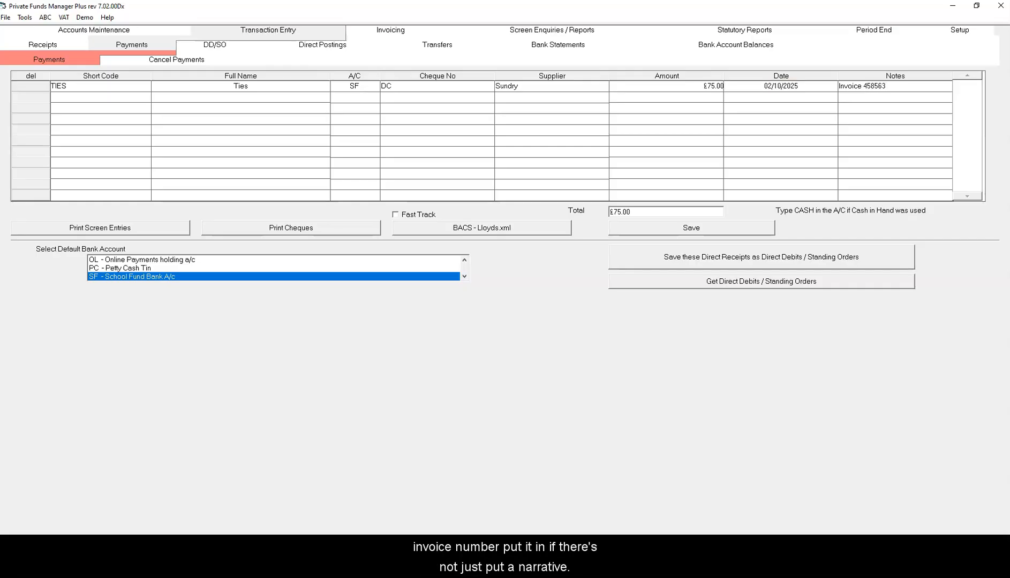
pyautogui.press('Tab')
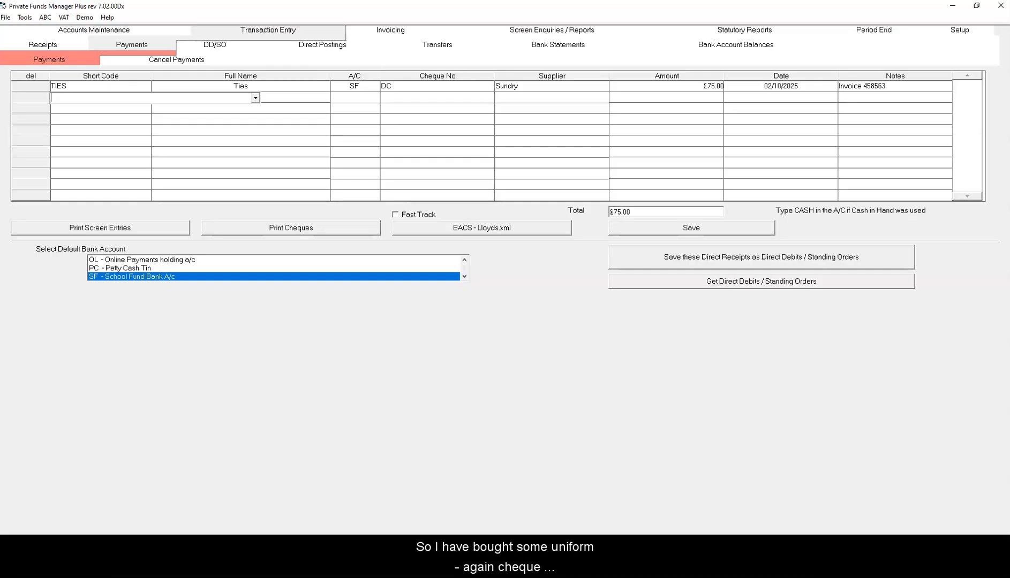
# Add a payment line for UNIFORM from the SF account with DC as the cheque number and an amount of £400.00.
pyautogui.write('UNIFORM')
pyautogui.press('Tab')
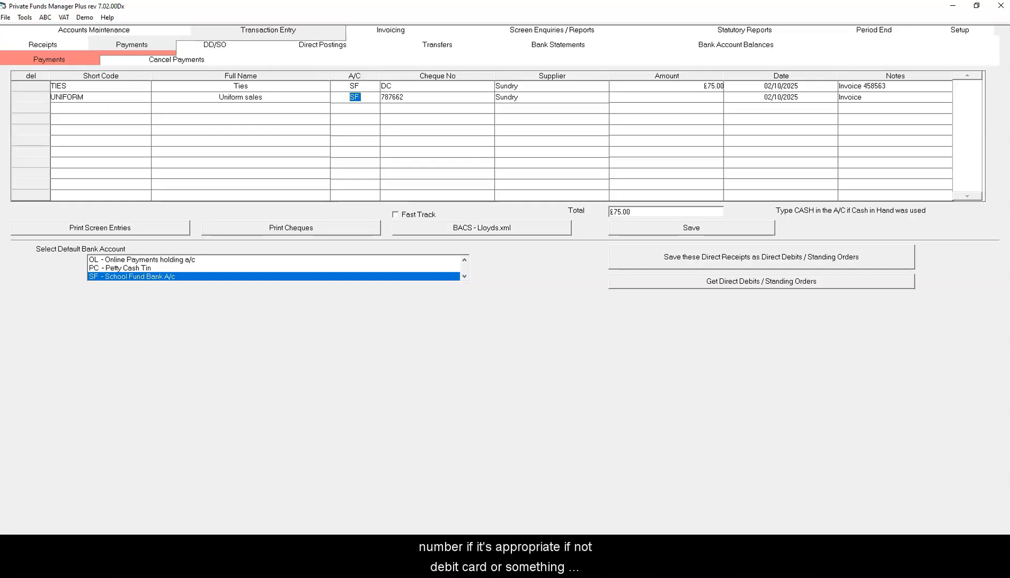
pyautogui.click(392, 97)
pyautogui.write('DC')
pyautogui.press('Tab')
pyautogui.press('Tab')
pyautogui.write('400')
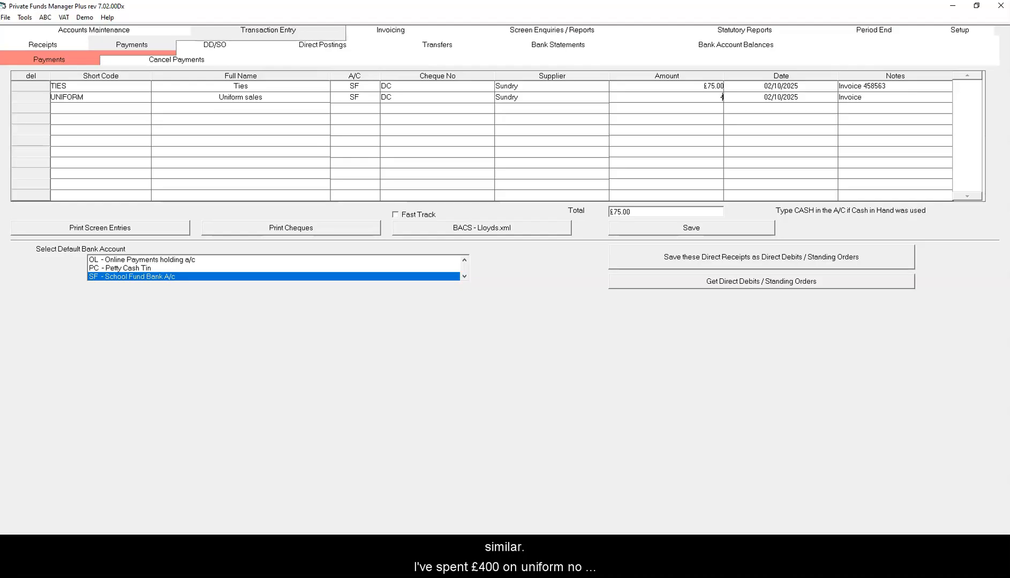
# Replace the default note on the UNIFORM payment line with 30 sweatshirts.
pyautogui.press('Tab')
pyautogui.press('Tab')
pyautogui.press('BackSpace')
pyautogui.press('BackSpace')
pyautogui.press('BackSpace')
pyautogui.press('BackSpace')
pyautogui.press('BackSpace')
pyautogui.press('BackSpace')
pyautogui.press('BackSpace')
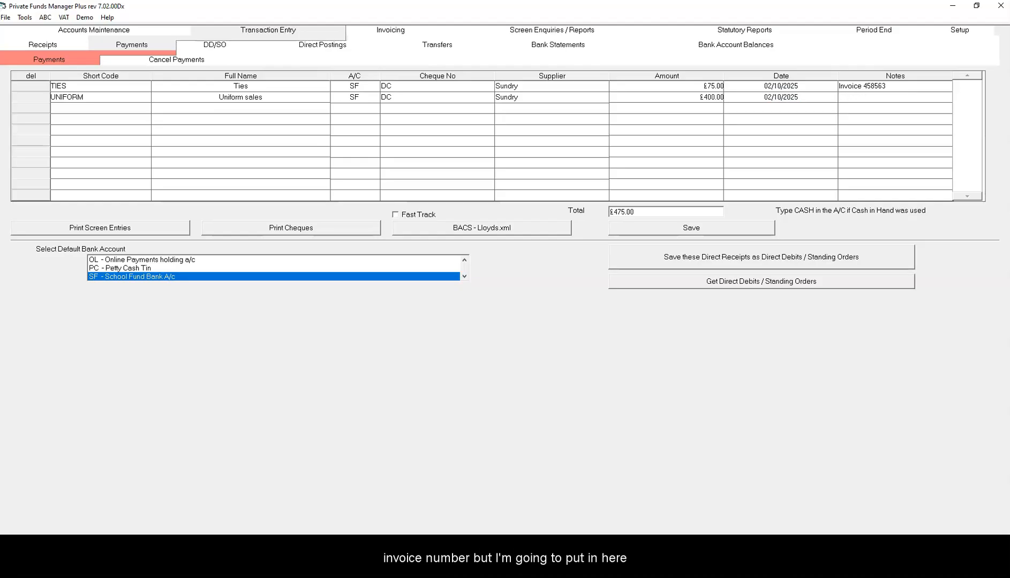
pyautogui.write('2')
pyautogui.press('BackSpace')
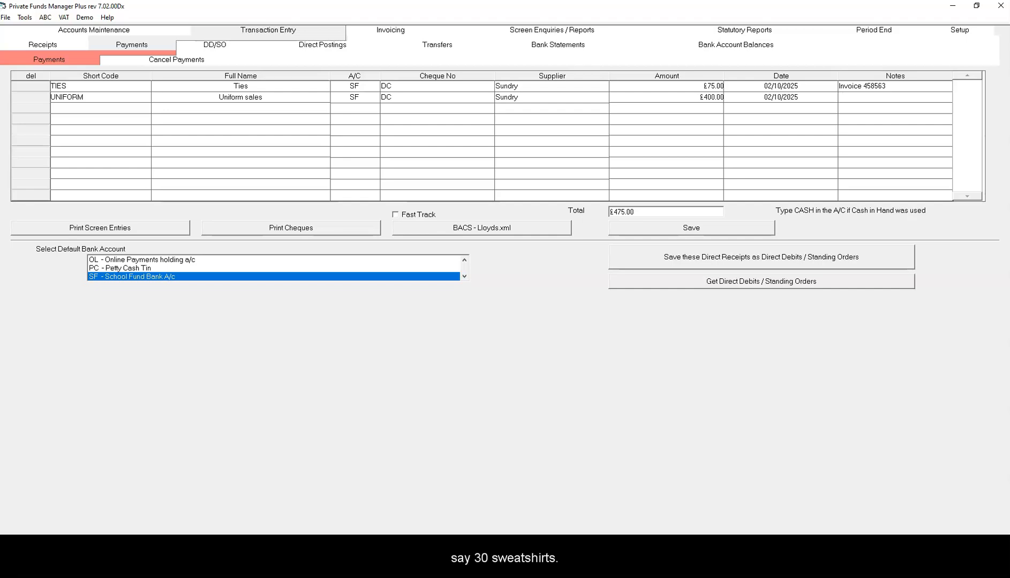
pyautogui.write('30 sweatshirts')
pyautogui.press('Tab')
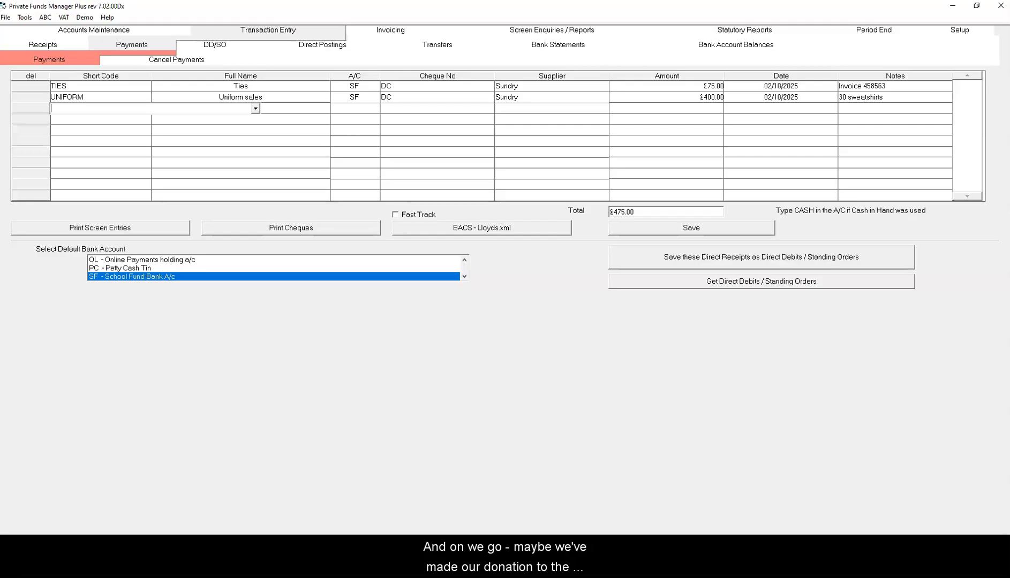
# Add a payment line for DOGS of £1,000.00, keeping the SF account, the suggested cheque number and the Sundry supplier.
pyautogui.write('DOGS')
pyautogui.press('Tab')
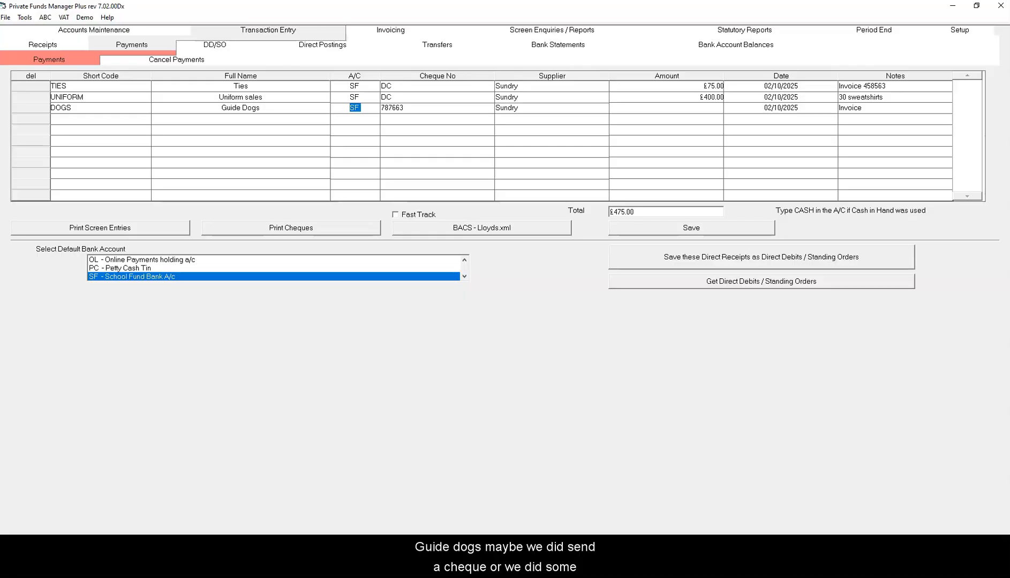
pyautogui.press('Tab')
pyautogui.press('Tab')
pyautogui.press('Tab')
pyautogui.write('1000')
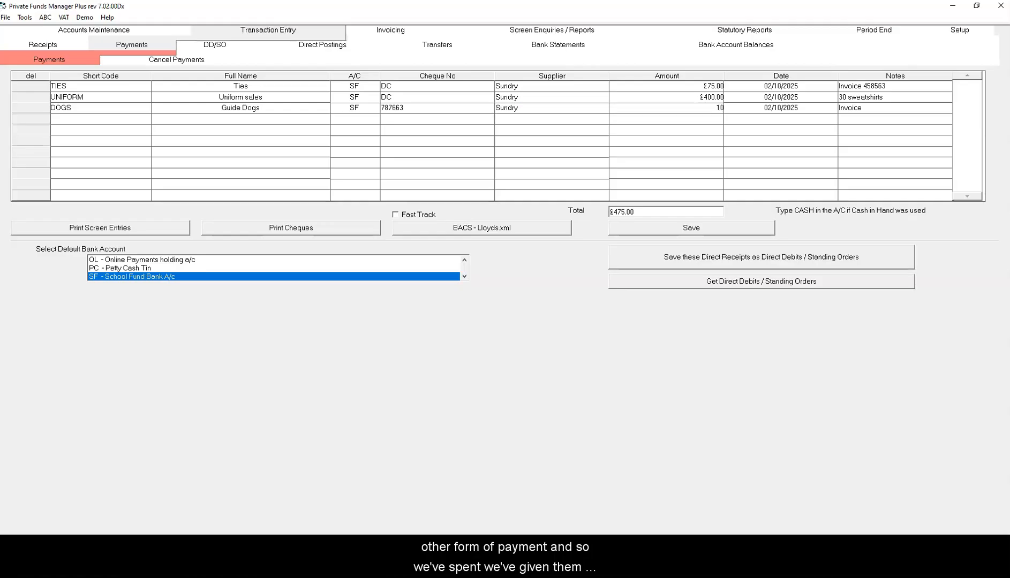
pyautogui.press('Tab')
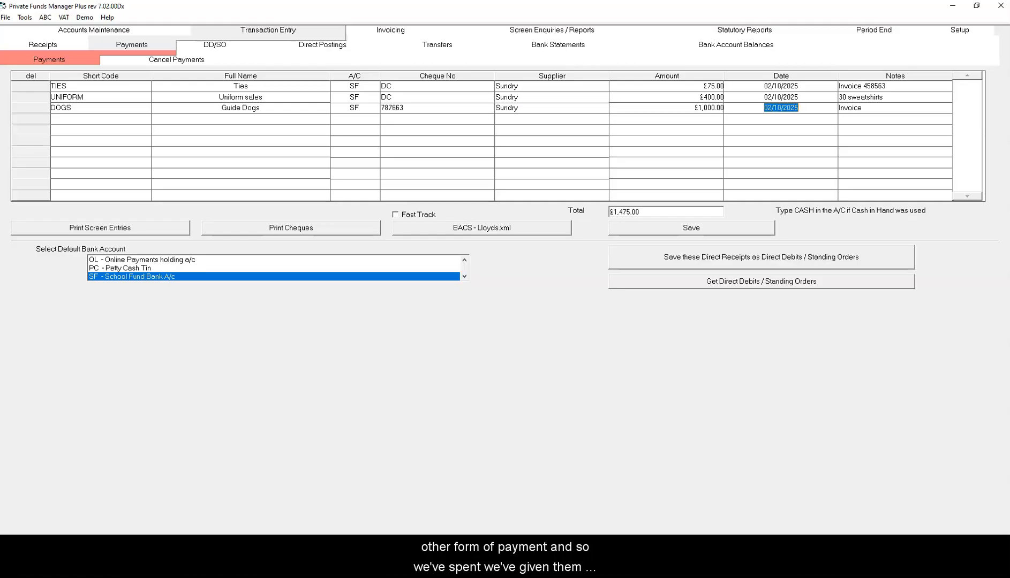
# Replace the default note on the DOGS payment line with Donation paid at post office.
pyautogui.press('Tab')
pyautogui.press('BackSpace')
pyautogui.press('BackSpace')
pyautogui.press('BackSpace')
pyautogui.press('BackSpace')
pyautogui.press('BackSpace')
pyautogui.press('BackSpace')
pyautogui.press('BackSpace')
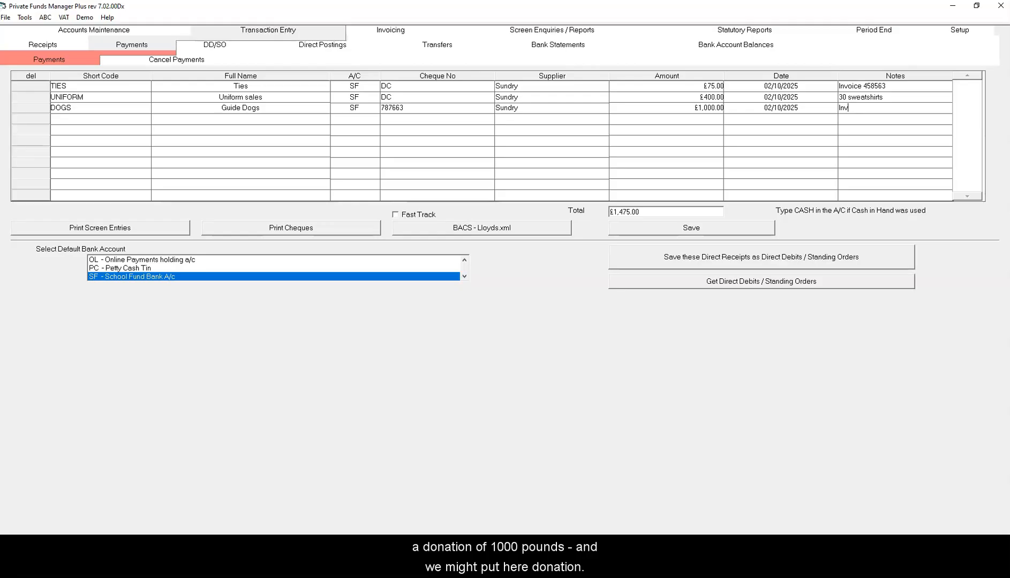
pyautogui.write('Donation')
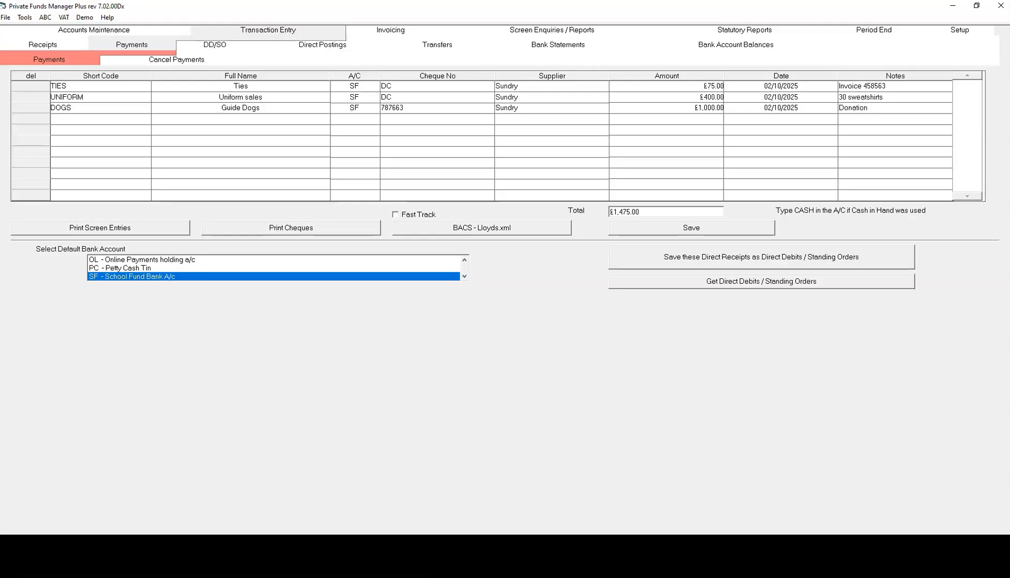
pyautogui.write(' paid at post office')
pyautogui.press('Return')
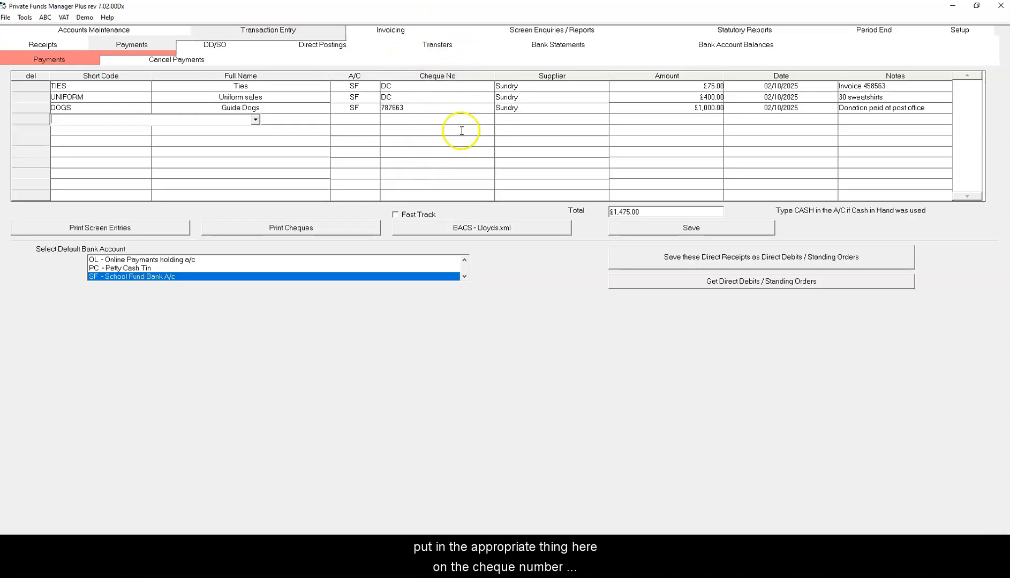
# Save the TIES, UNIFORM and DOGS payment lines and close the payment record report.
pyautogui.click(729, 228)
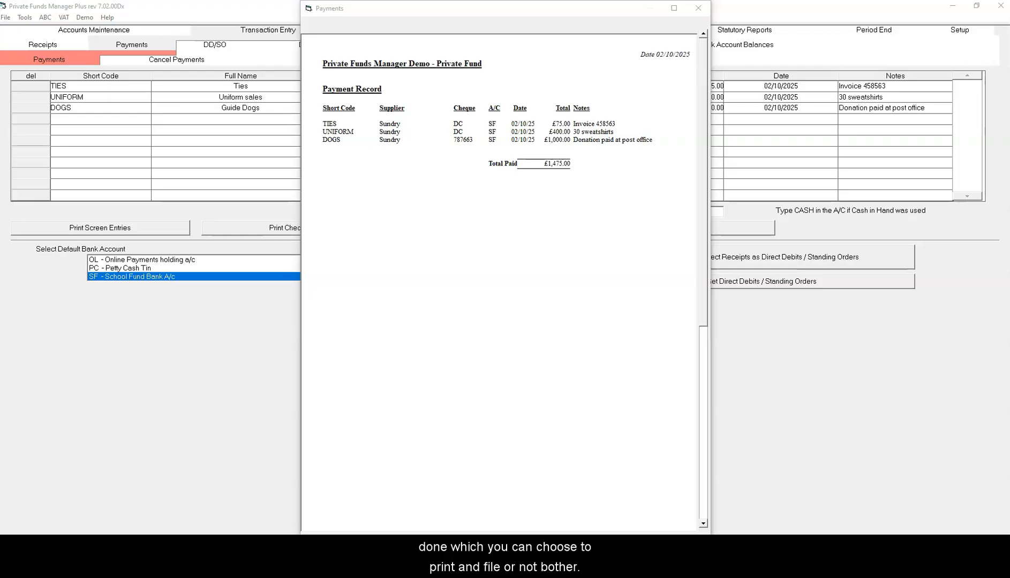
pyautogui.press('Escape')
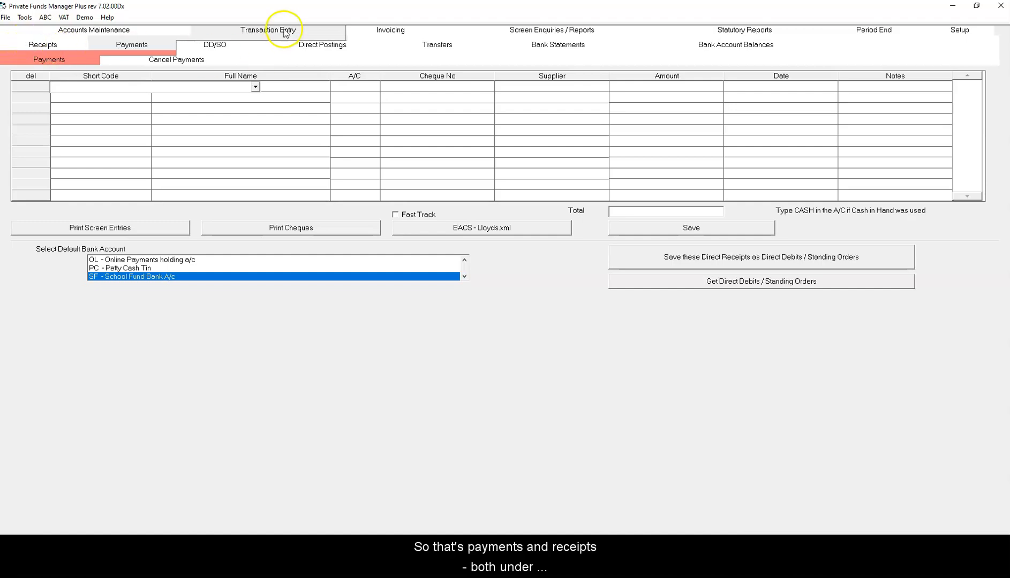
# Set up a short code transfer from BOOKBAGS to UNIFORM, keeping the suggested date.
pyautogui.click(343, 47)
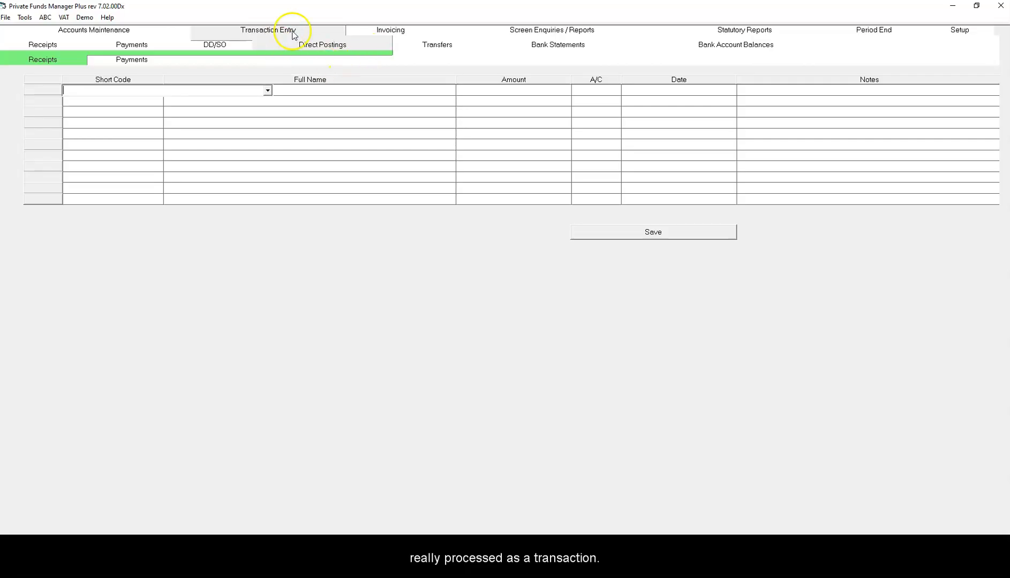
pyautogui.click(444, 48)
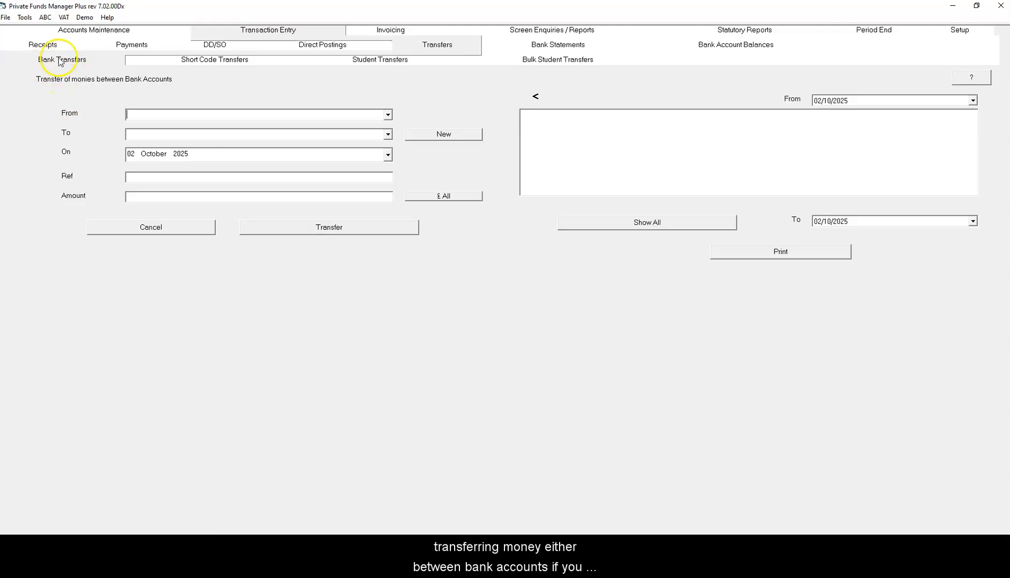
pyautogui.click(224, 65)
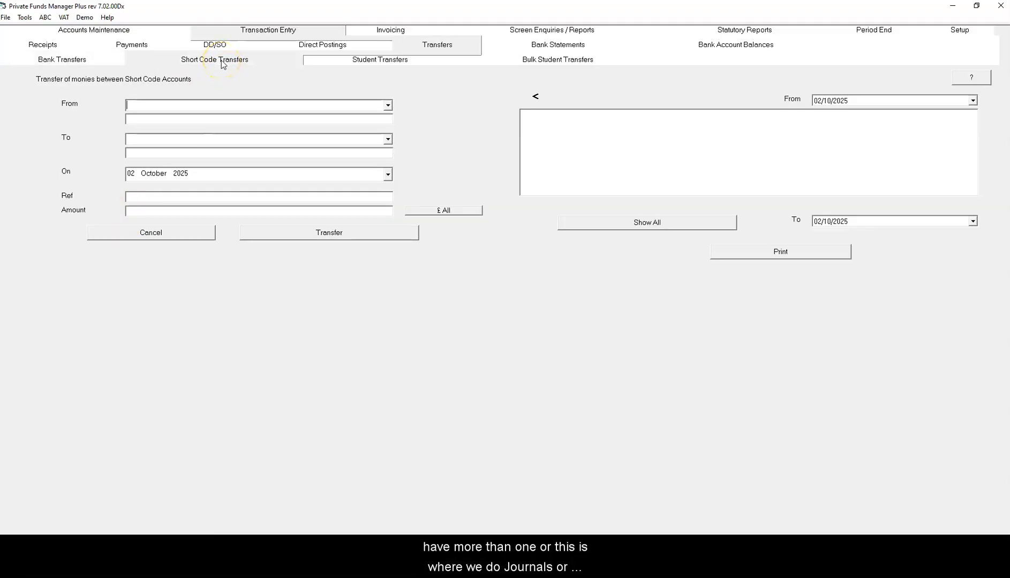
pyautogui.click(388, 104)
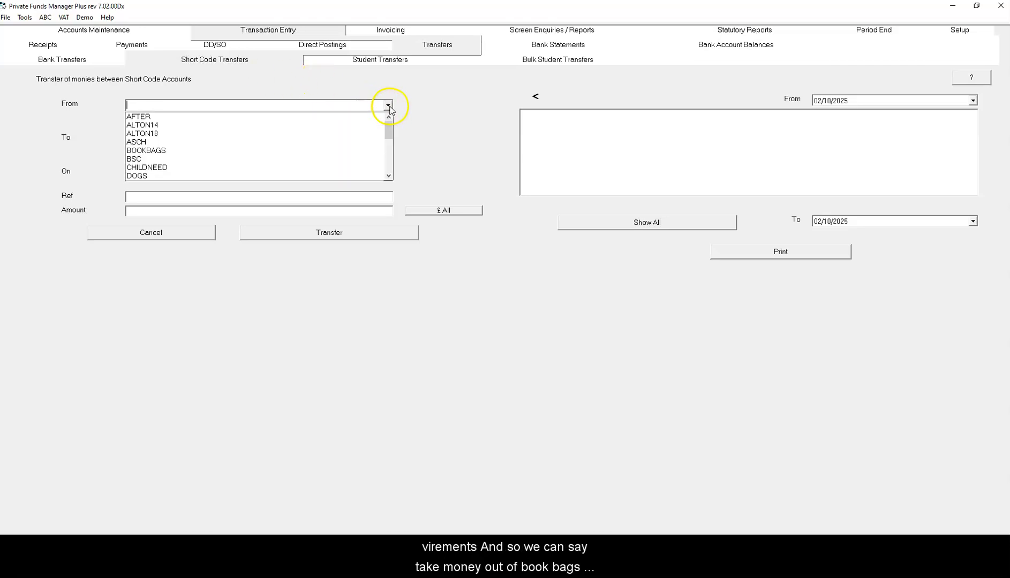
pyautogui.click(289, 151)
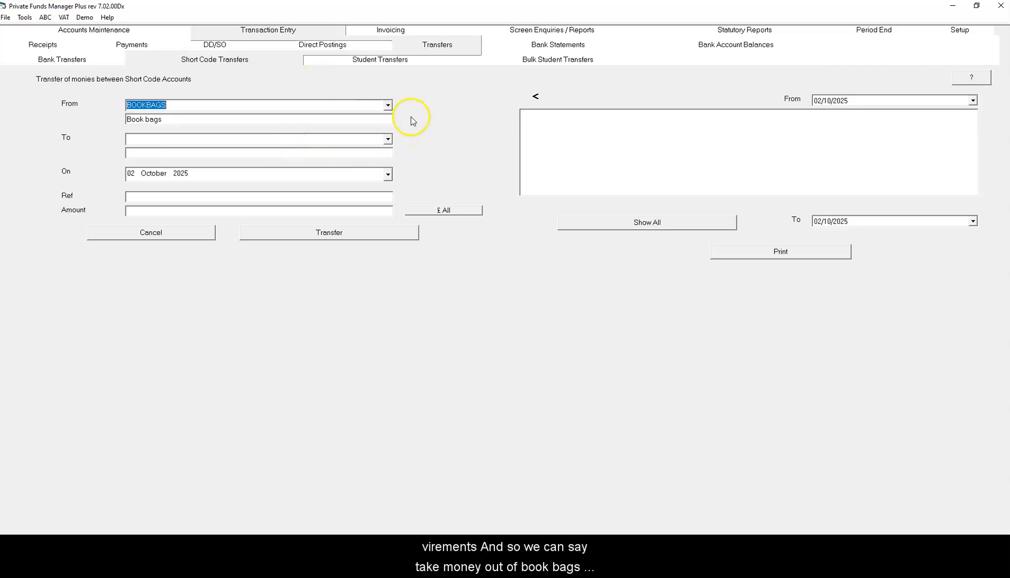
pyautogui.click(388, 139)
pyautogui.scroll(-10, 154, 204)
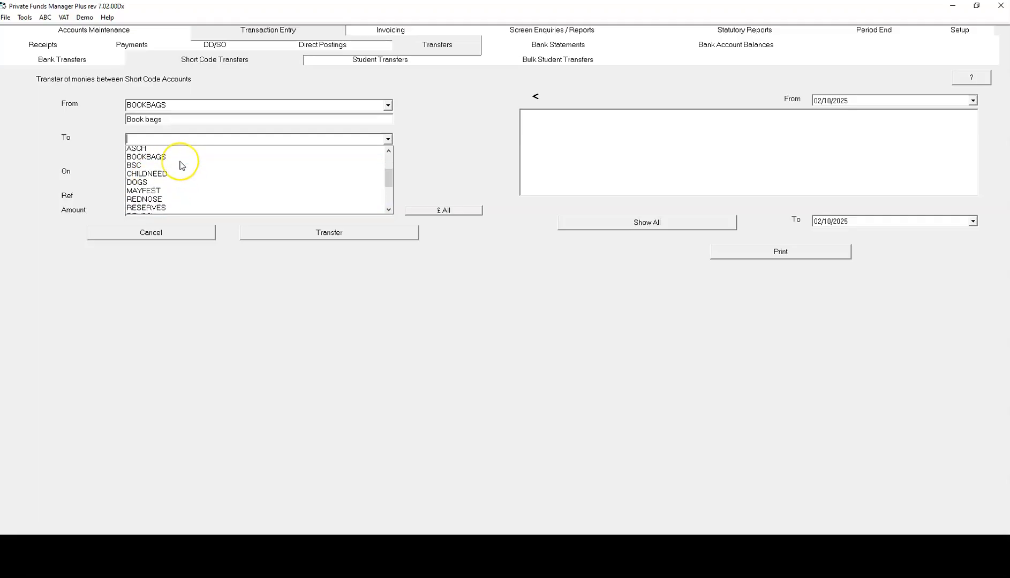
pyautogui.click(161, 193)
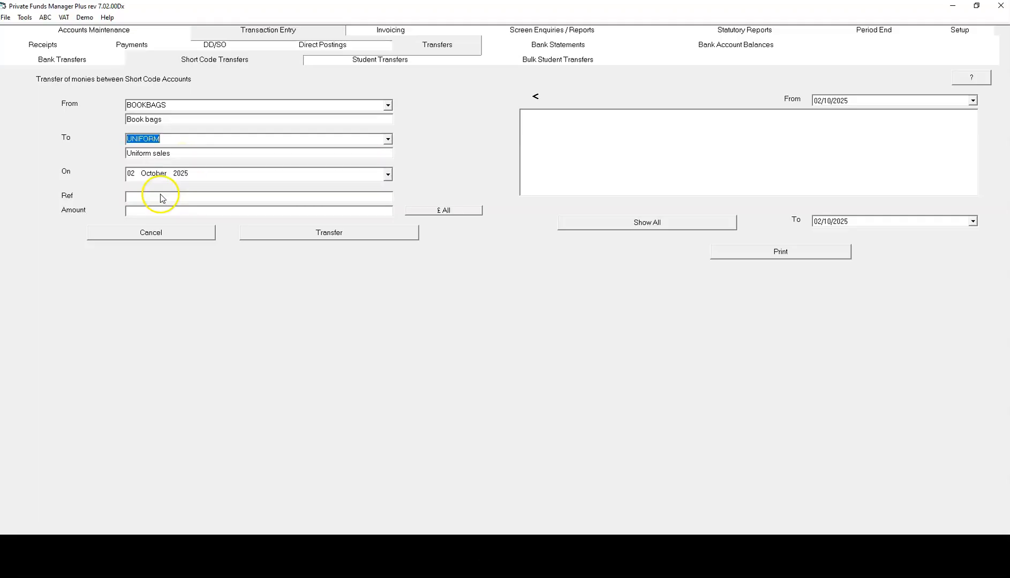
# Enter Top up as the transfer reference and £100.00 as the amount, and confirm the transfer.
pyautogui.click(158, 197)
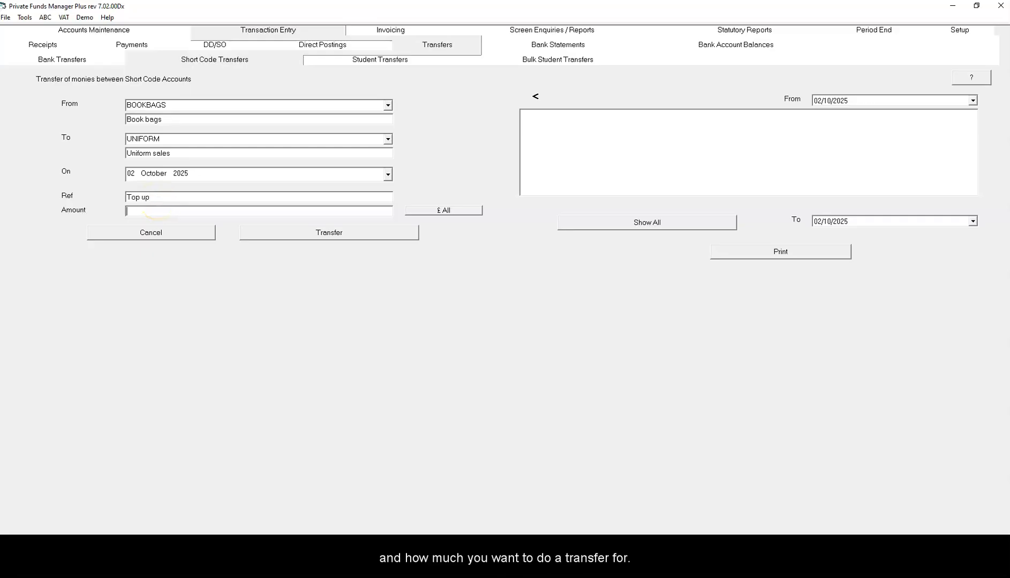
pyautogui.click(337, 233)
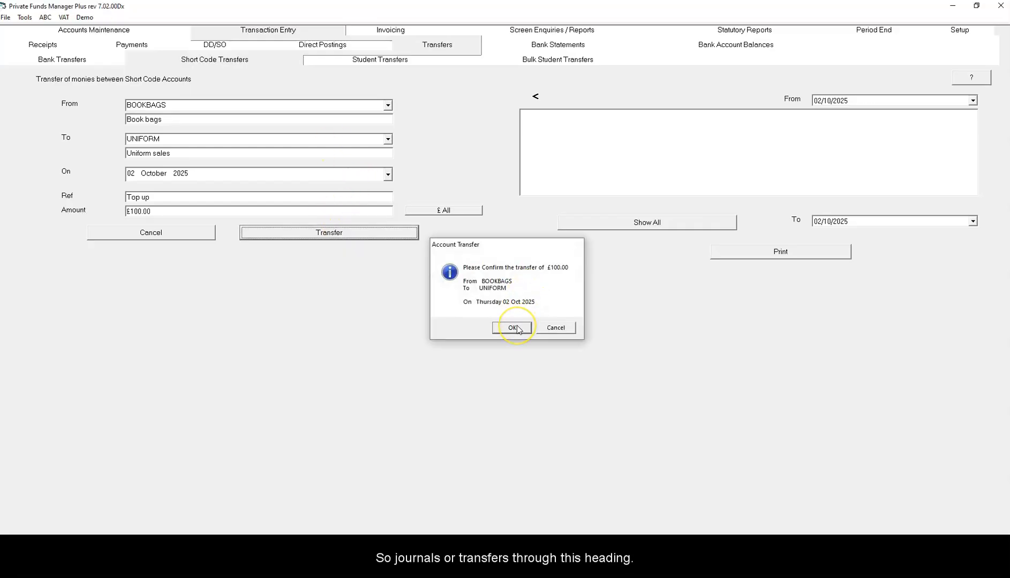
pyautogui.click(513, 327)
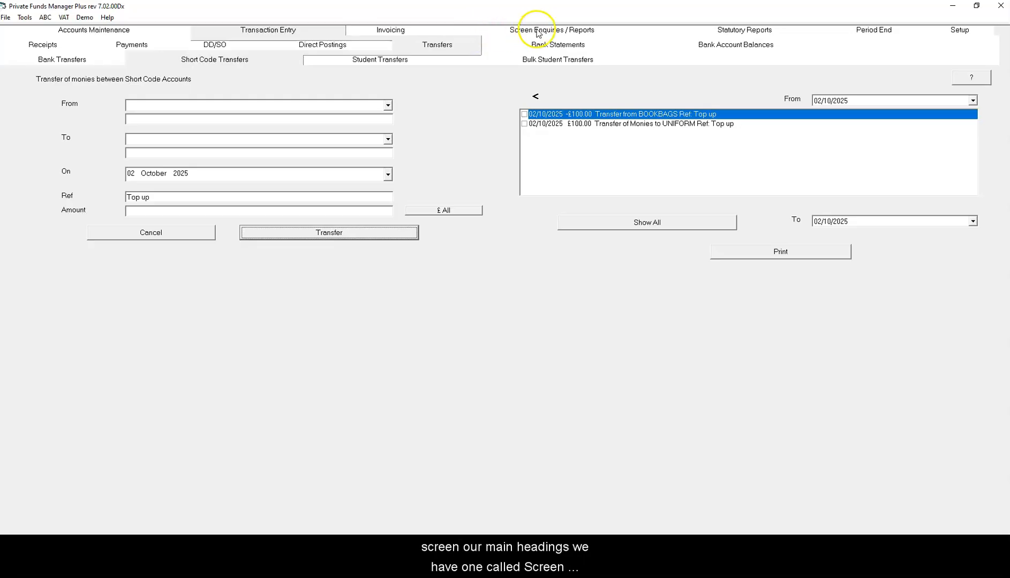
# Review the summary statement by account for the BOOKBAGS short code and close the report.
pyautogui.click(562, 31)
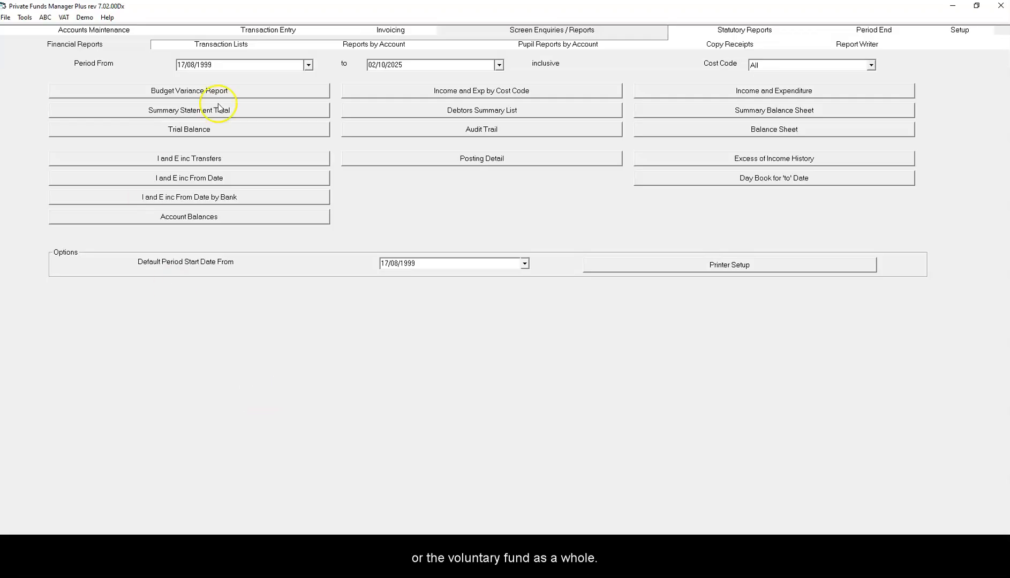
pyautogui.click(387, 46)
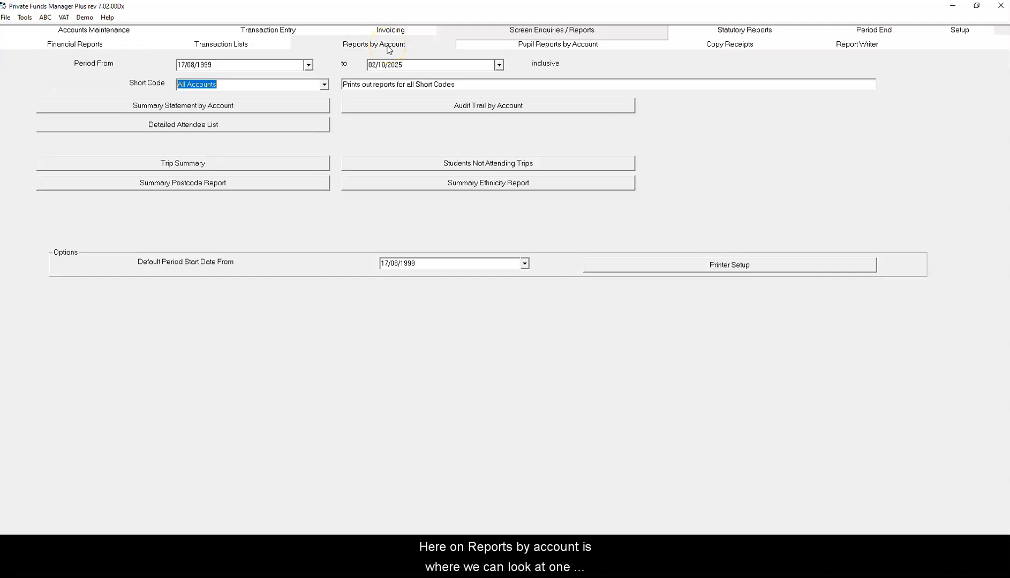
pyautogui.click(324, 85)
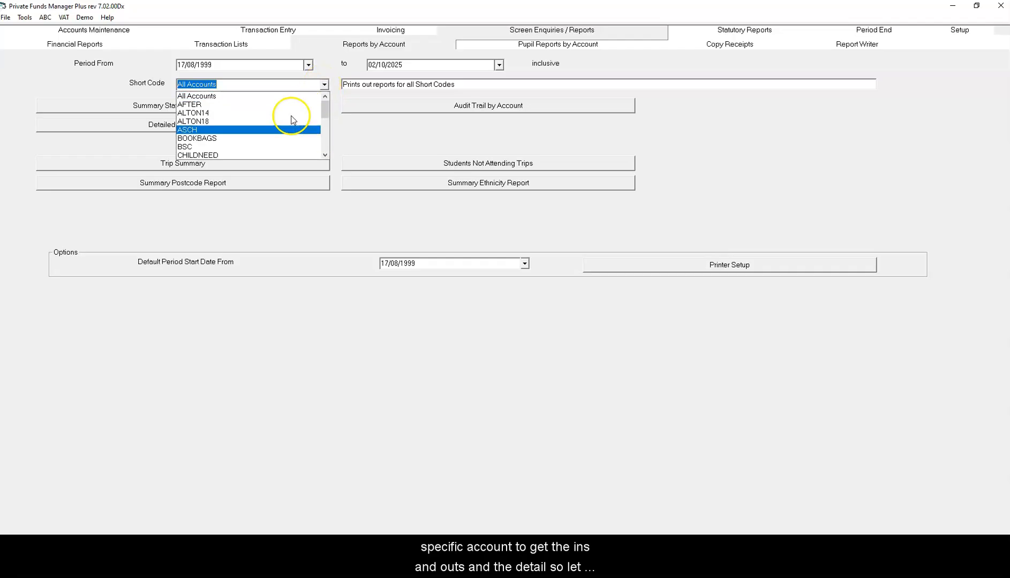
pyautogui.click(198, 138)
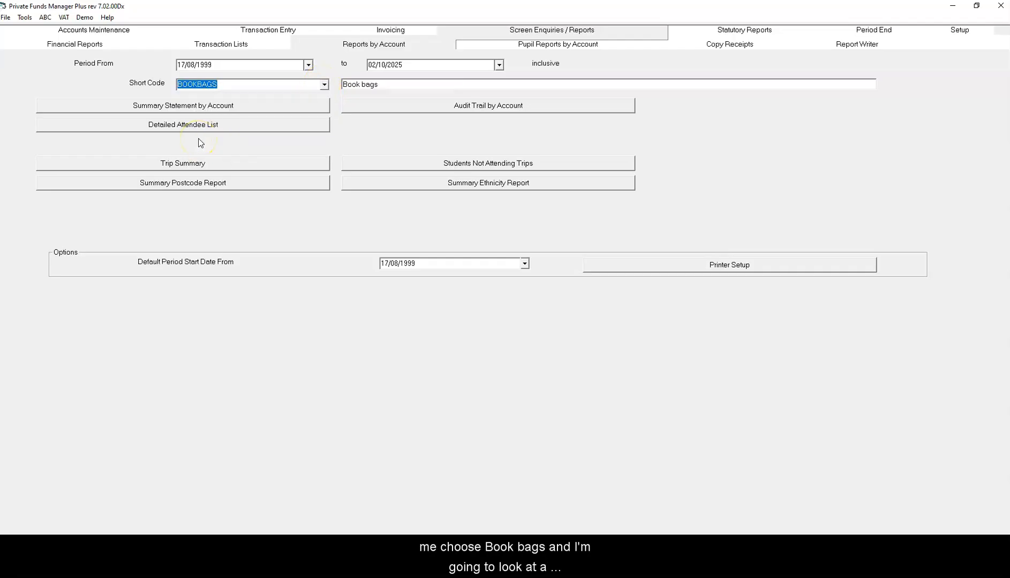
pyautogui.click(196, 108)
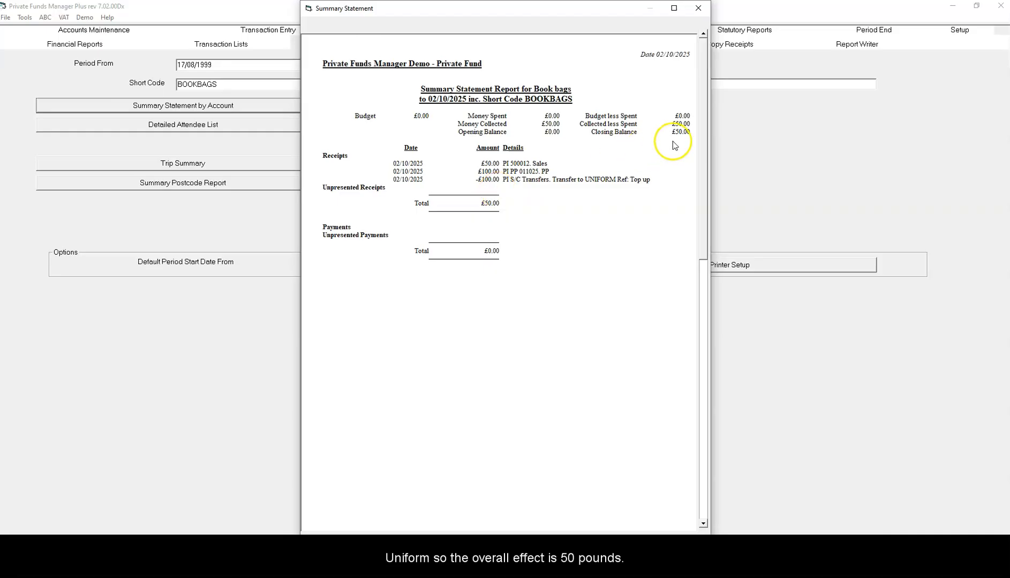
pyautogui.click(698, 7)
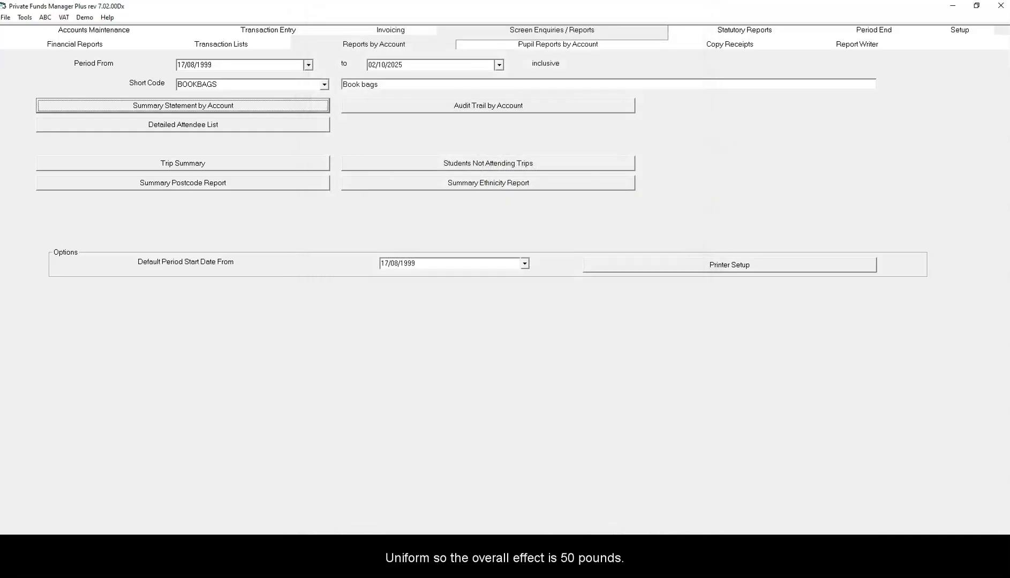
# Review the summary statement by account for the UNIFORM short code and close the report.
pyautogui.click(325, 84)
pyautogui.scroll(-5, 272, 104)
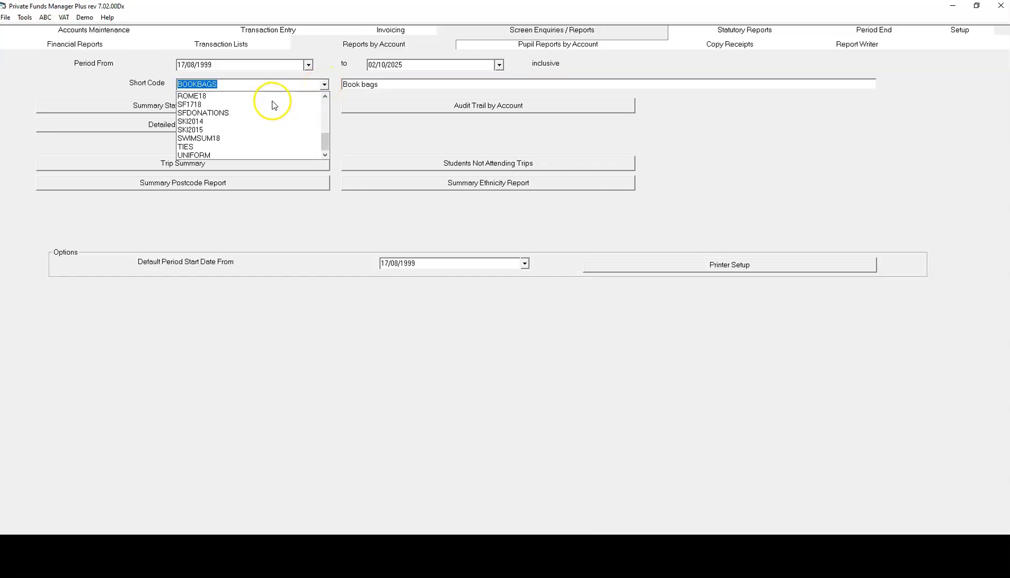
pyautogui.click(196, 156)
pyautogui.click(168, 110)
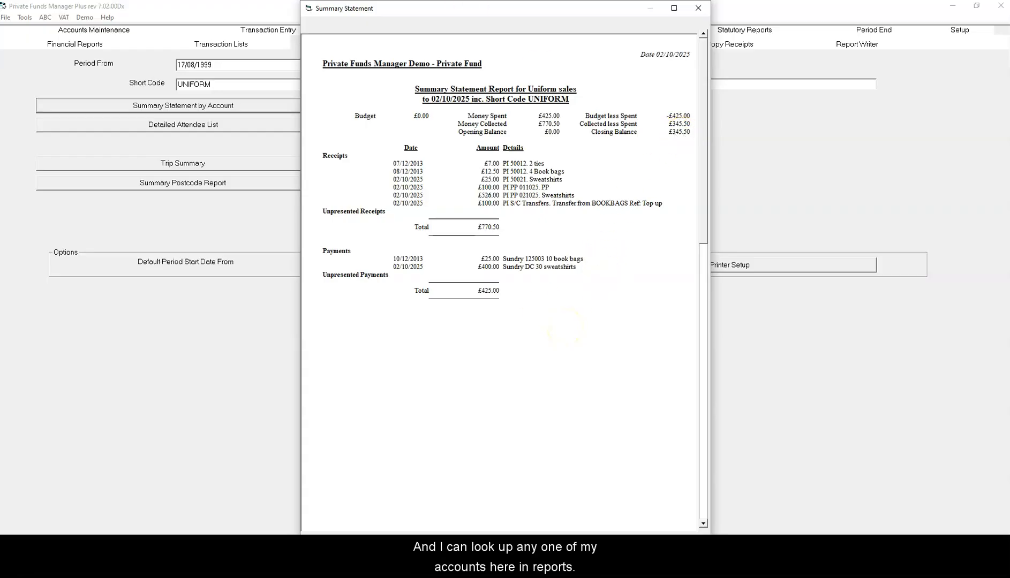
pyautogui.press('Escape')
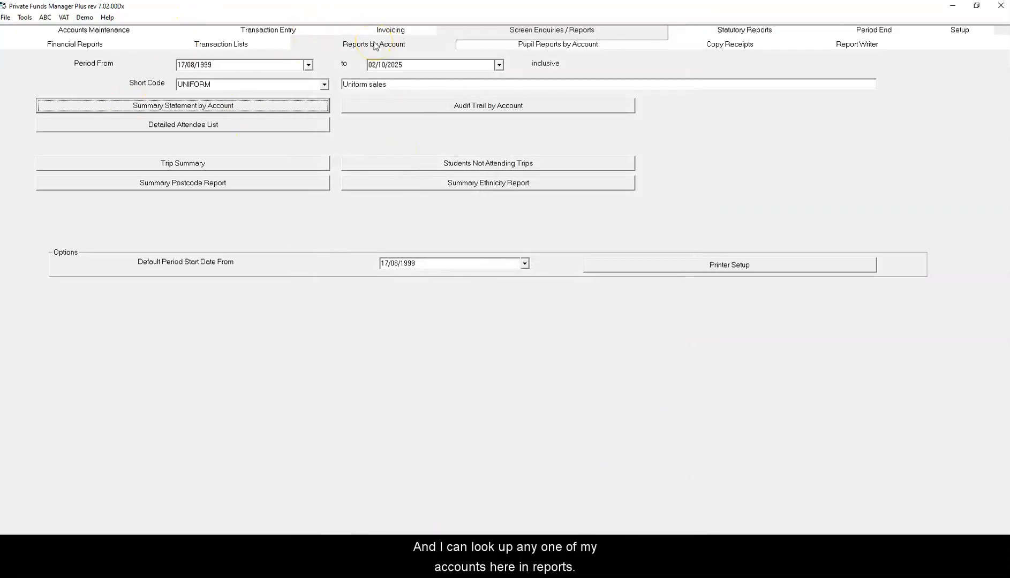
# Review the Income and Expenditure financial report for all cost codes and close it.
pyautogui.click(92, 48)
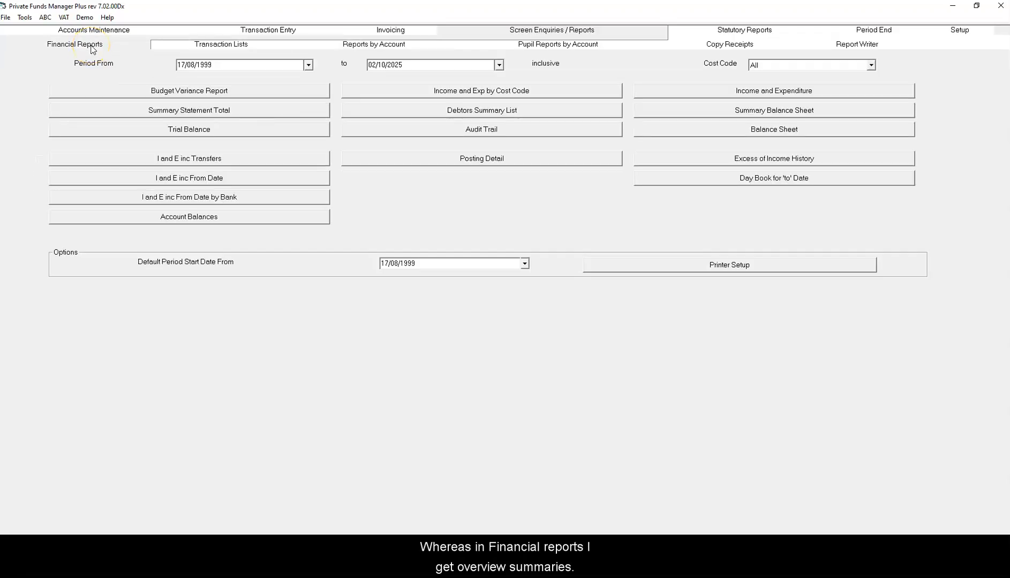
pyautogui.click(773, 91)
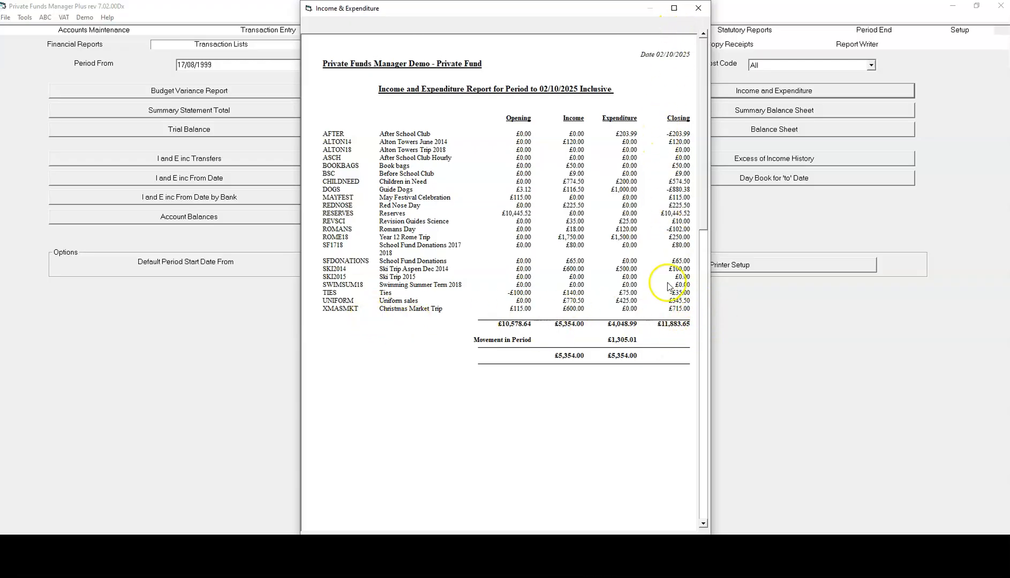
pyautogui.hotkey('alt', 'F4')
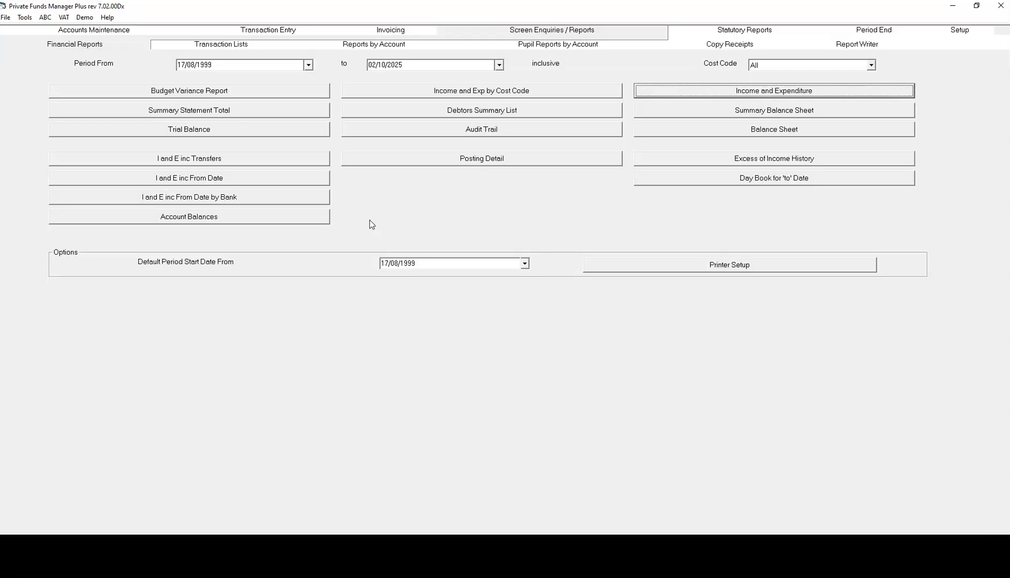
# Load the School Fund Bank A/c (SF) for bank statement reconciliation and bring up its most recent transactions.
pyautogui.click(273, 33)
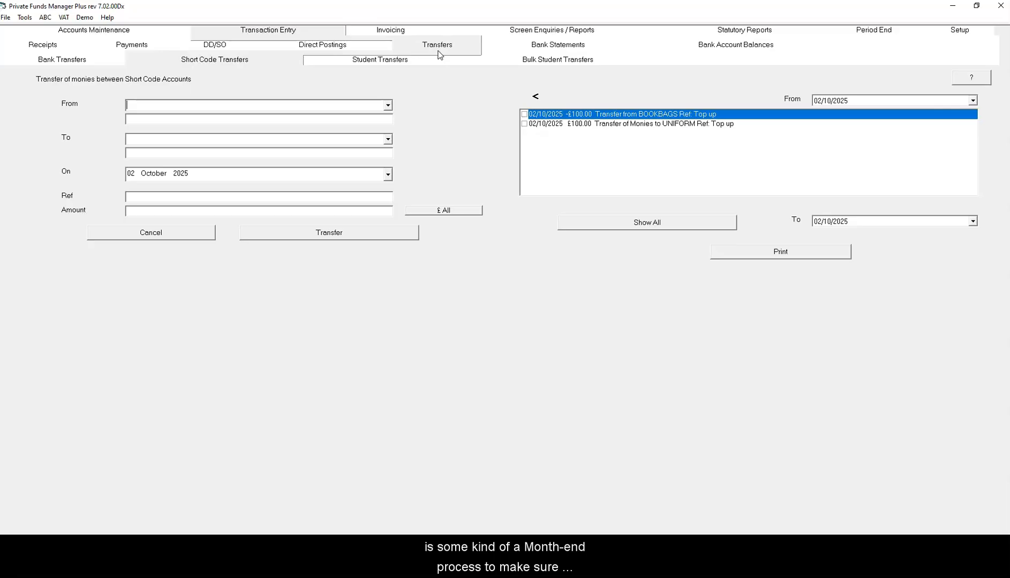
pyautogui.click(557, 45)
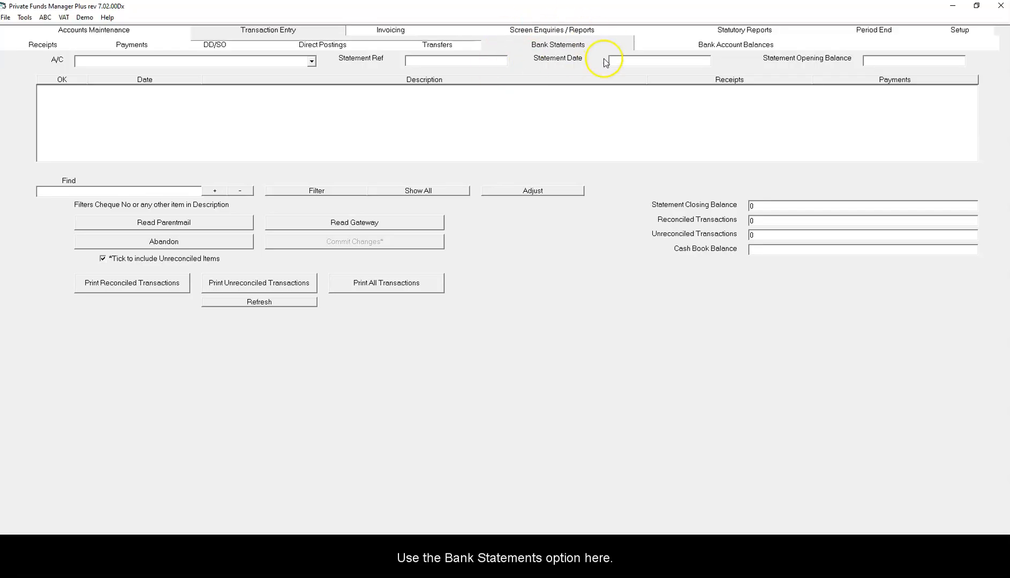
pyautogui.click(312, 62)
pyautogui.click(266, 98)
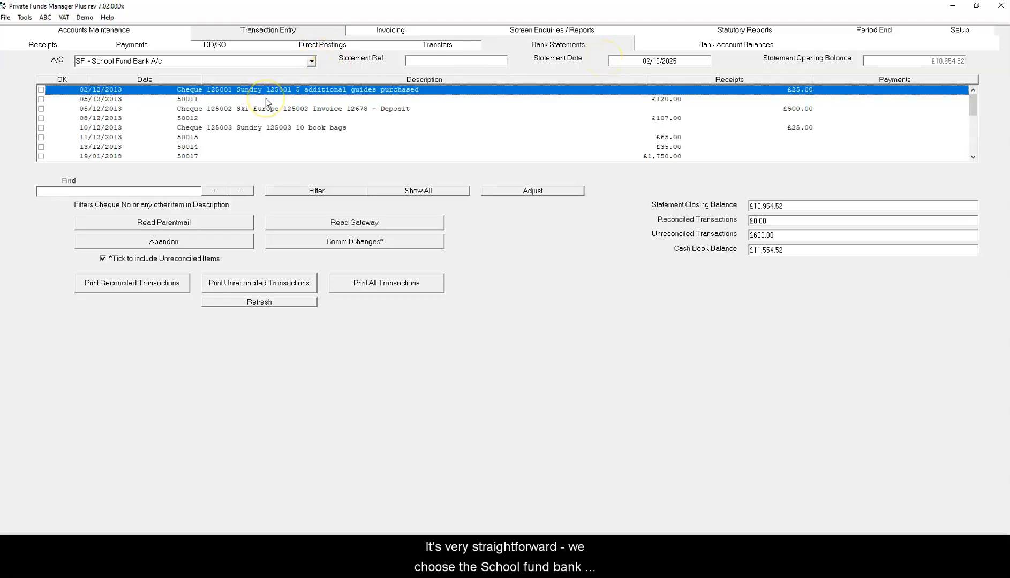
pyautogui.scroll(-1, 289, 107)
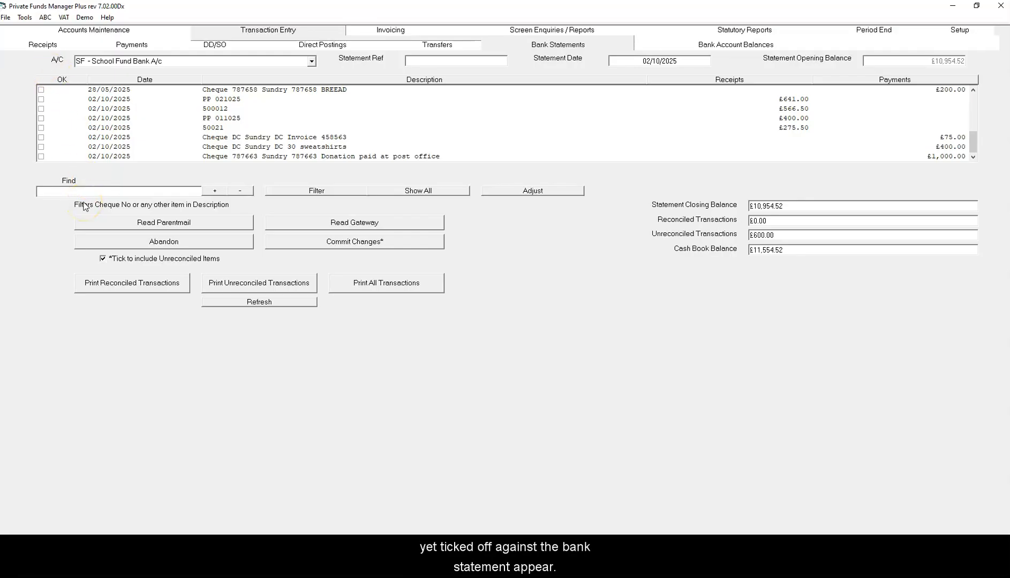
# Reconcile receipts PP 021025, PP 011025 and 500012 and the 02/10/2025 payments of £400.00, £1,000.00 and £75.00, and commit the changes.
pyautogui.click(41, 100)
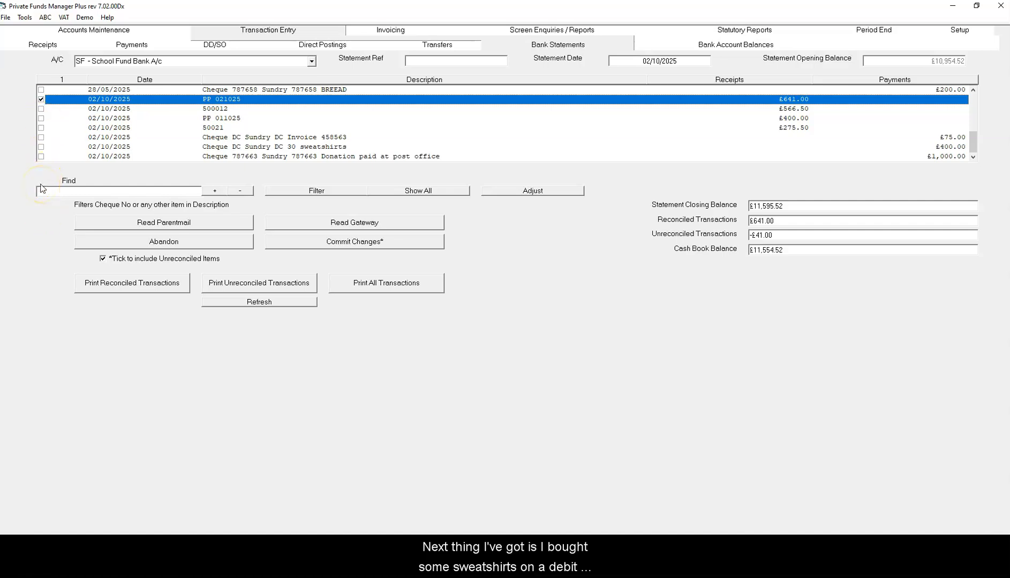
pyautogui.click(41, 147)
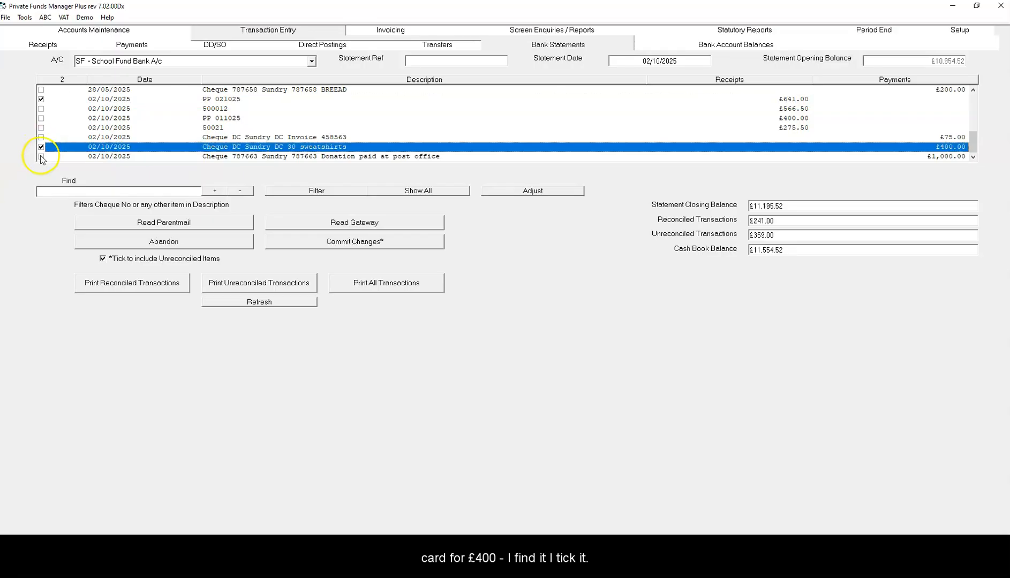
pyautogui.click(41, 119)
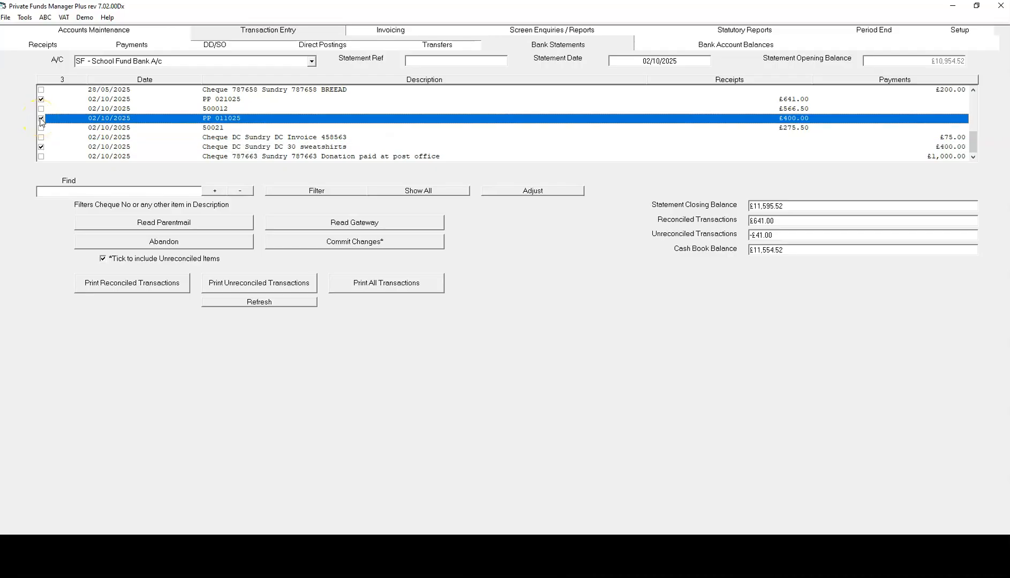
pyautogui.click(42, 110)
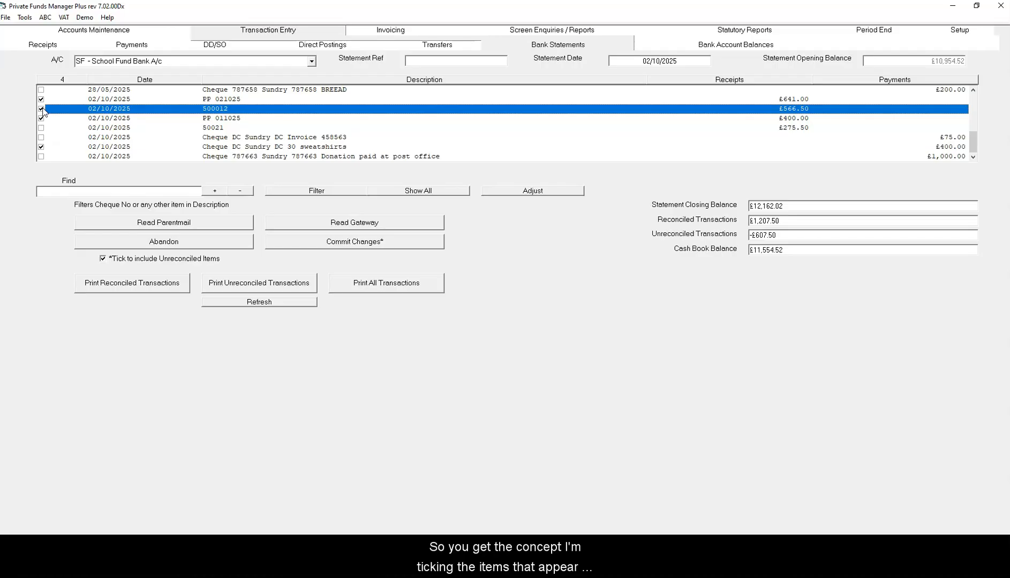
pyautogui.click(42, 156)
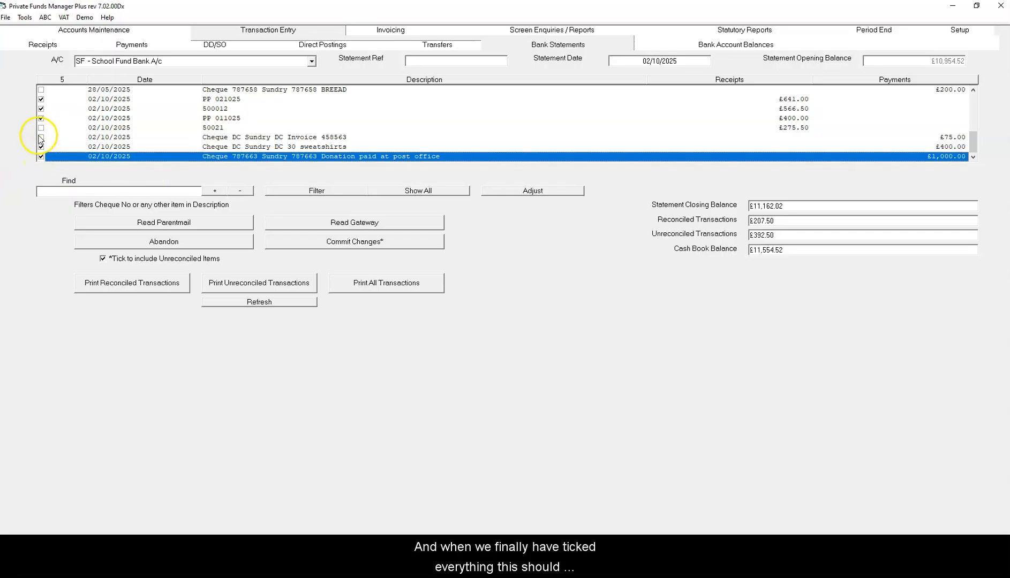
pyautogui.click(41, 137)
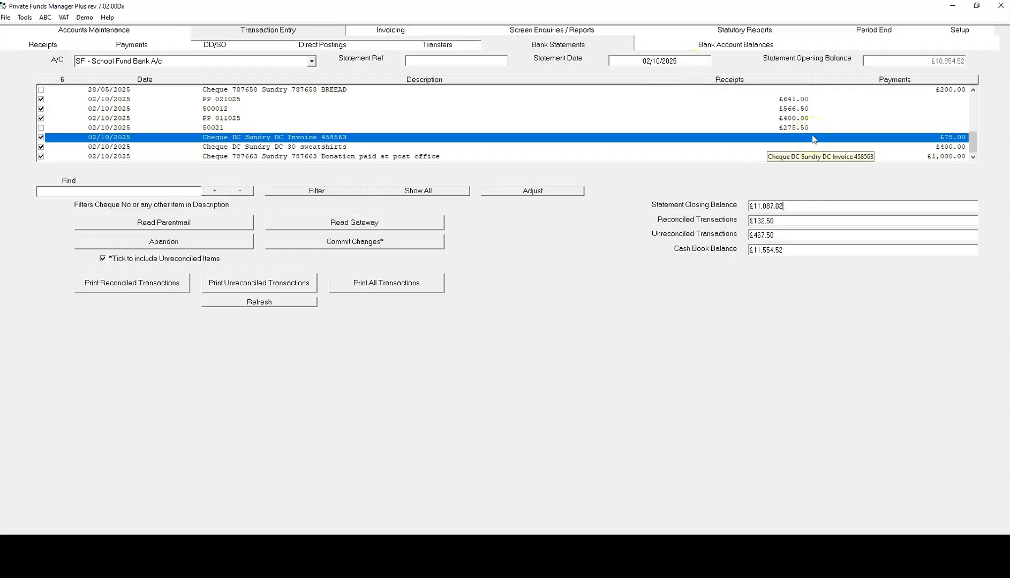
pyautogui.click(370, 245)
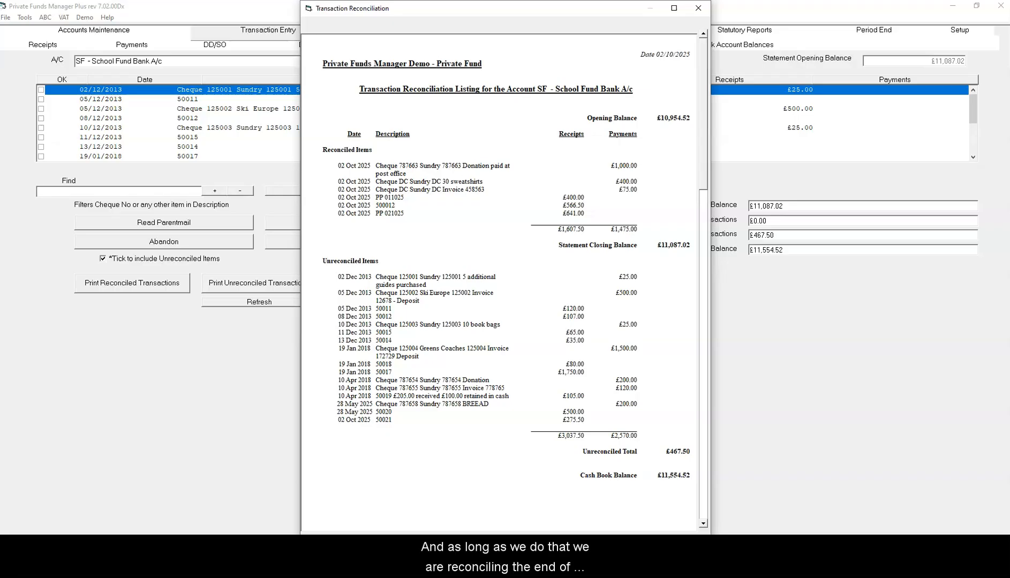
# Close the reconciliation listing and look through the remaining unreconciled transactions of the School Fund Bank A/c.
pyautogui.click(560, 324)
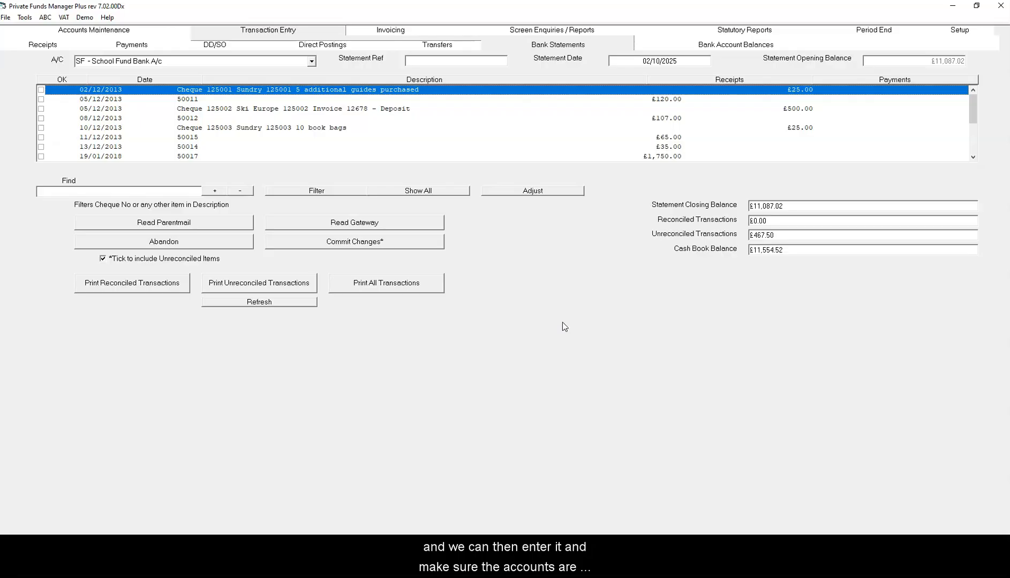
pyautogui.click(282, 167)
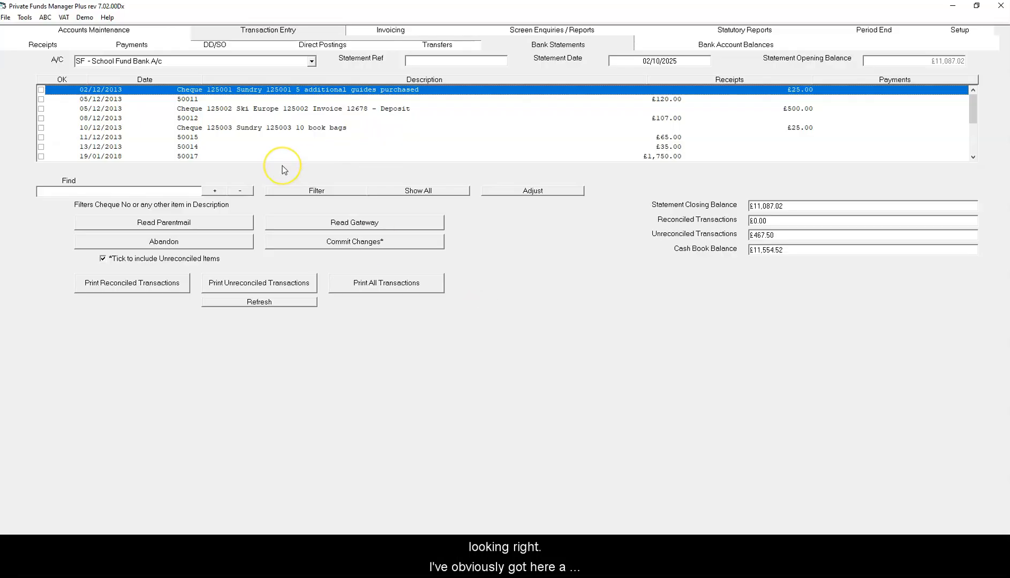
pyautogui.scroll(-3, 63, 95)
pyautogui.scroll(3, 90, 97)
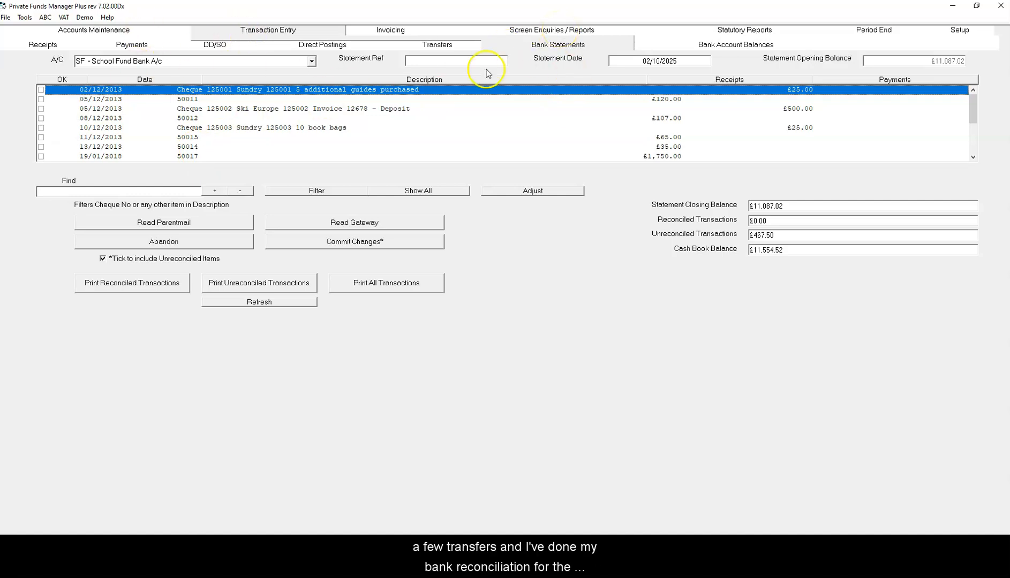
# Review the Income and Expenditure report and the Summary Balance Sheet for all cost codes up to 02/10/2025, closing each one.
pyautogui.click(584, 30)
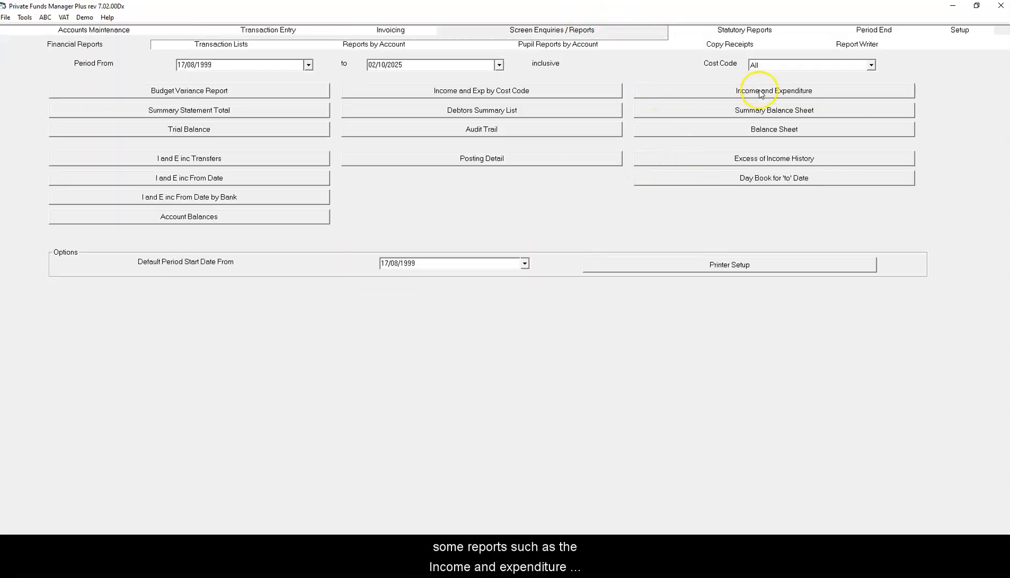
pyautogui.click(764, 95)
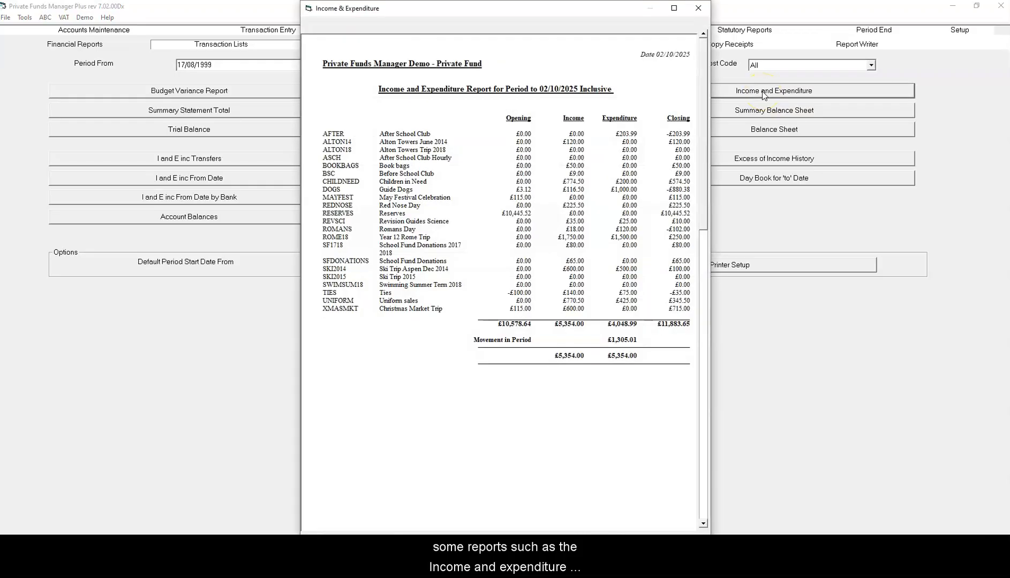
pyautogui.click(698, 8)
pyautogui.click(781, 112)
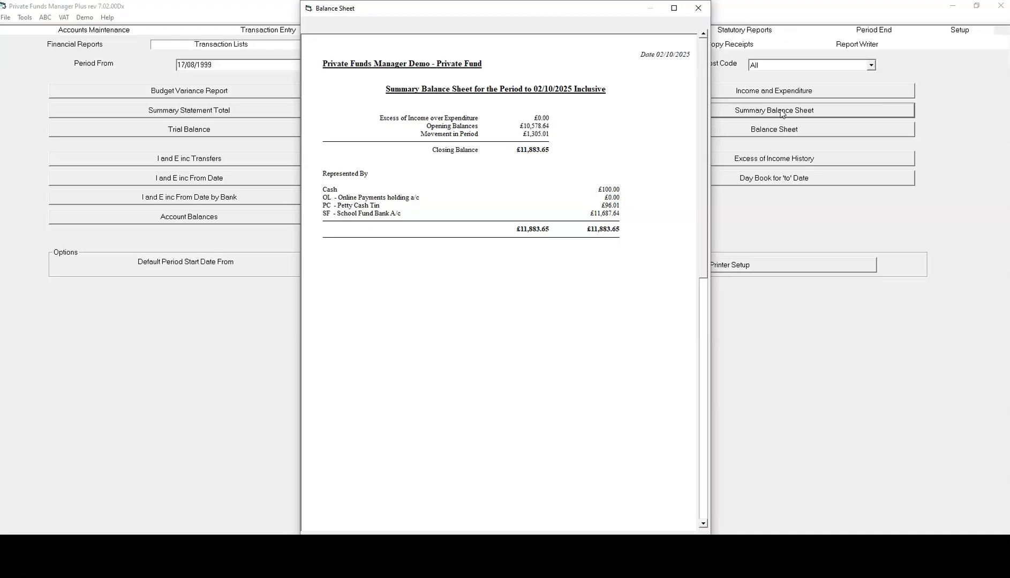
pyautogui.click(697, 9)
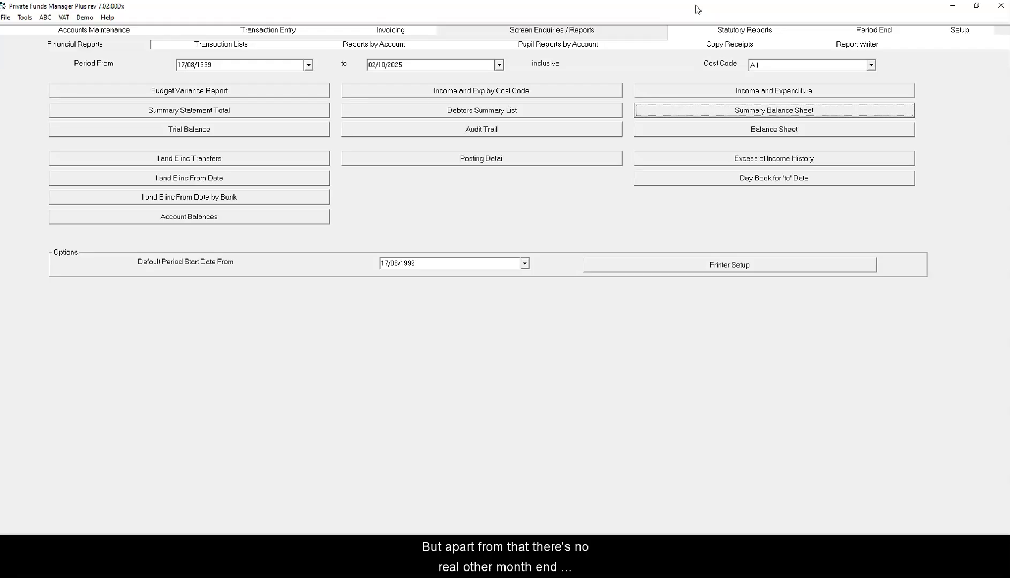
pyautogui.click(651, 274)
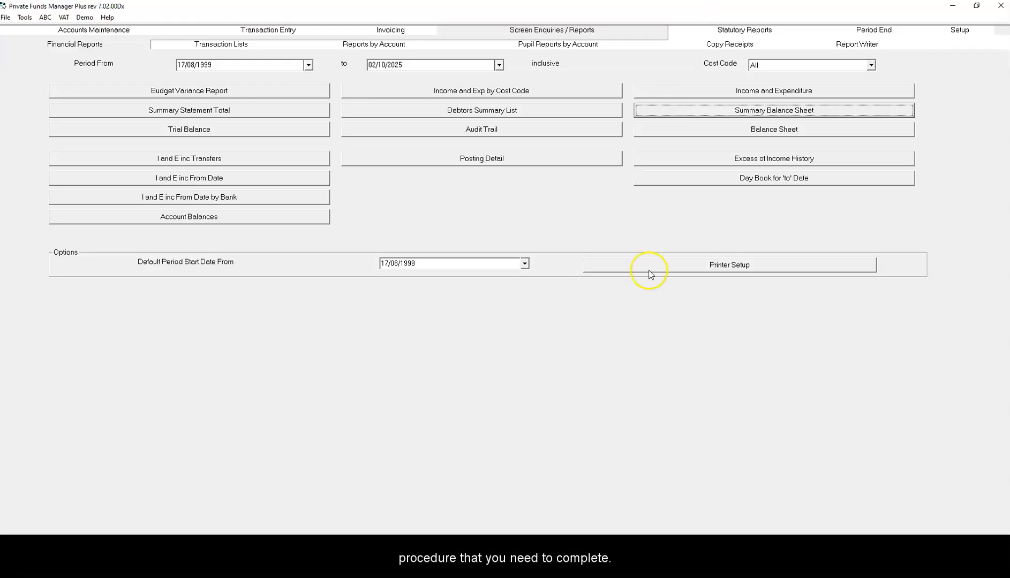
pyautogui.click(656, 273)
pyautogui.click(702, 275)
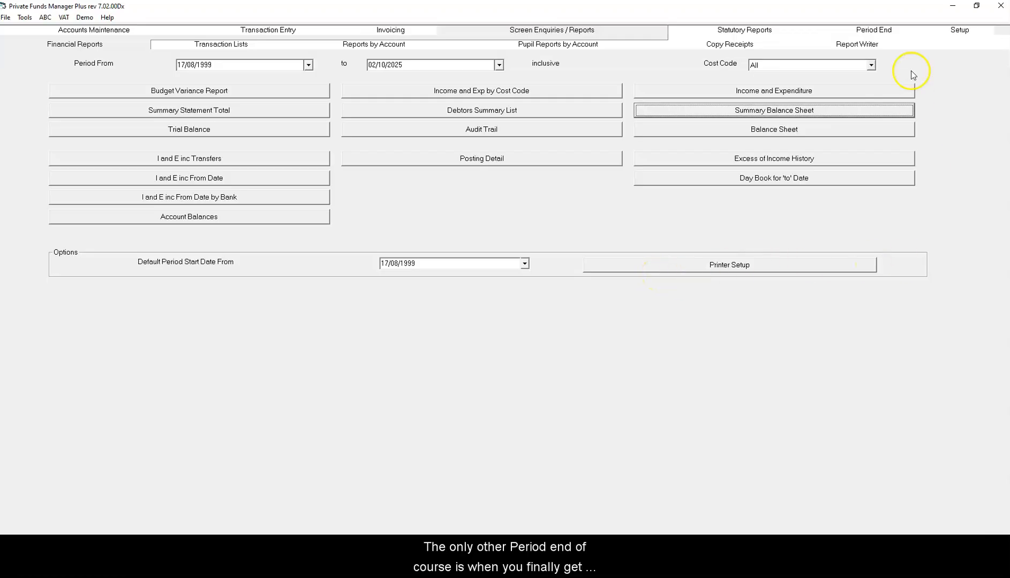
# Set the year end date to 31 March 2025, run the Prepare for Audit checks and close their report.
pyautogui.click(883, 30)
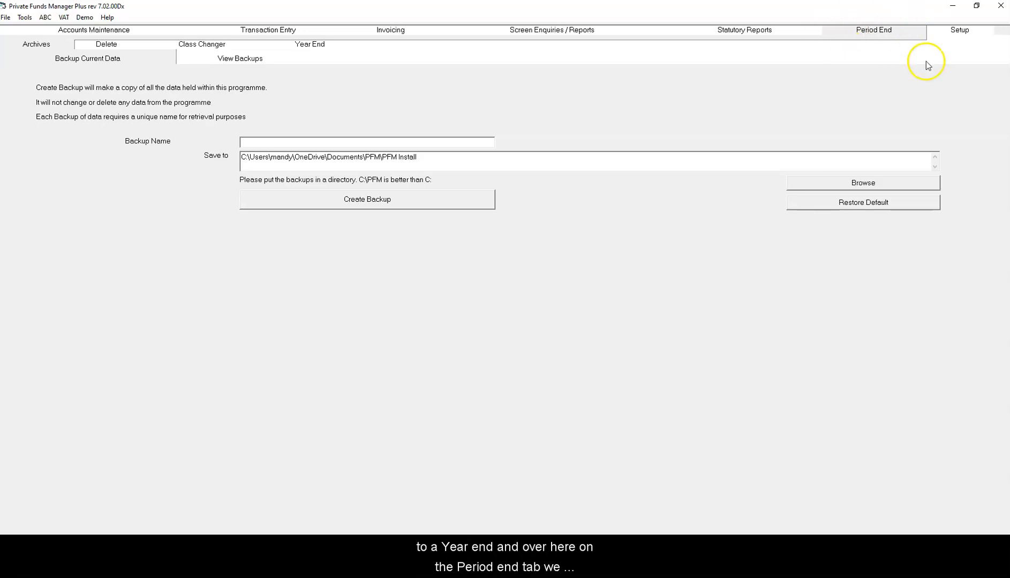
pyautogui.click(313, 46)
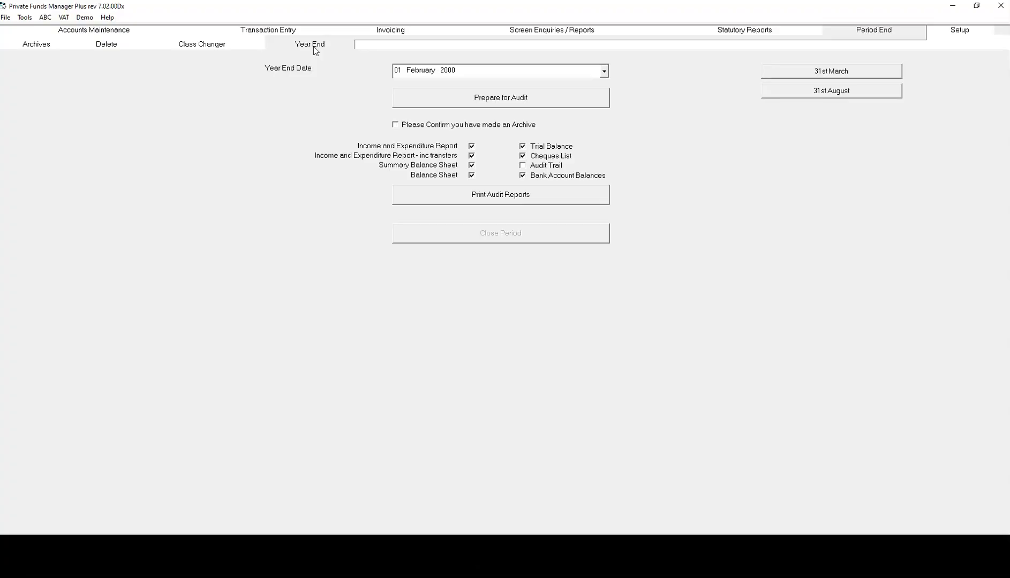
pyautogui.click(826, 70)
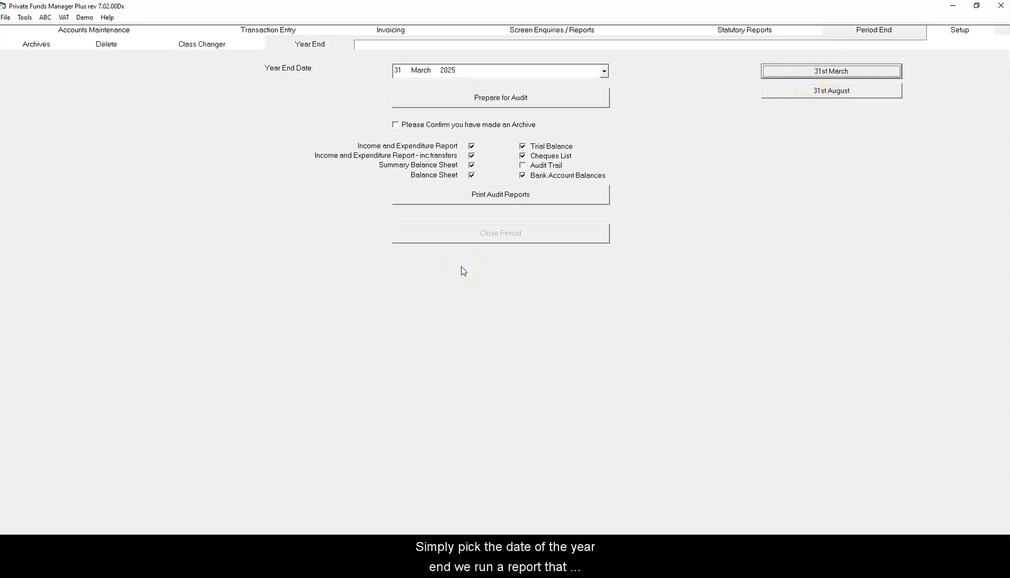
pyautogui.click(514, 97)
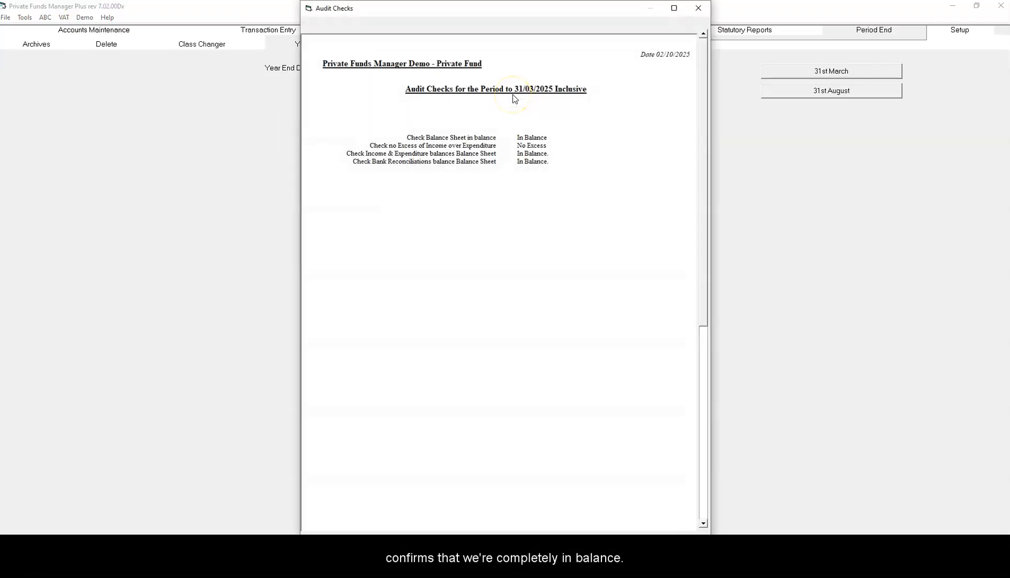
pyautogui.click(698, 8)
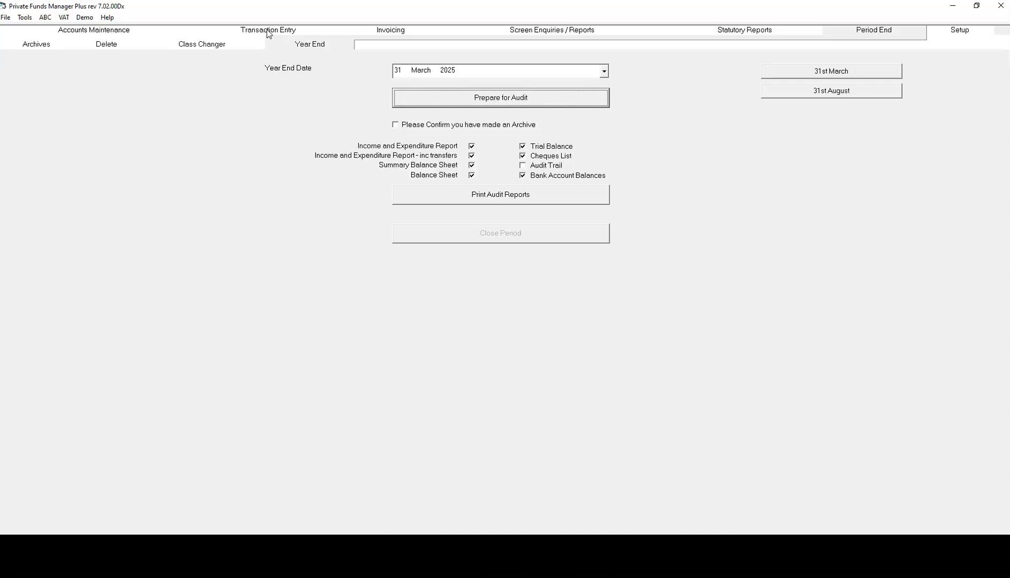
pyautogui.click(111, 32)
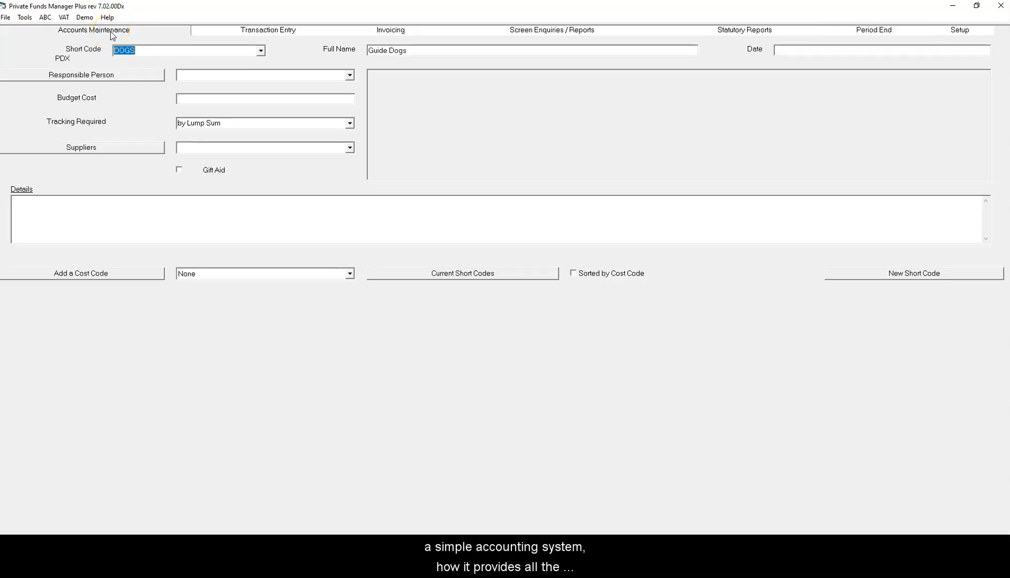
pyautogui.click(565, 37)
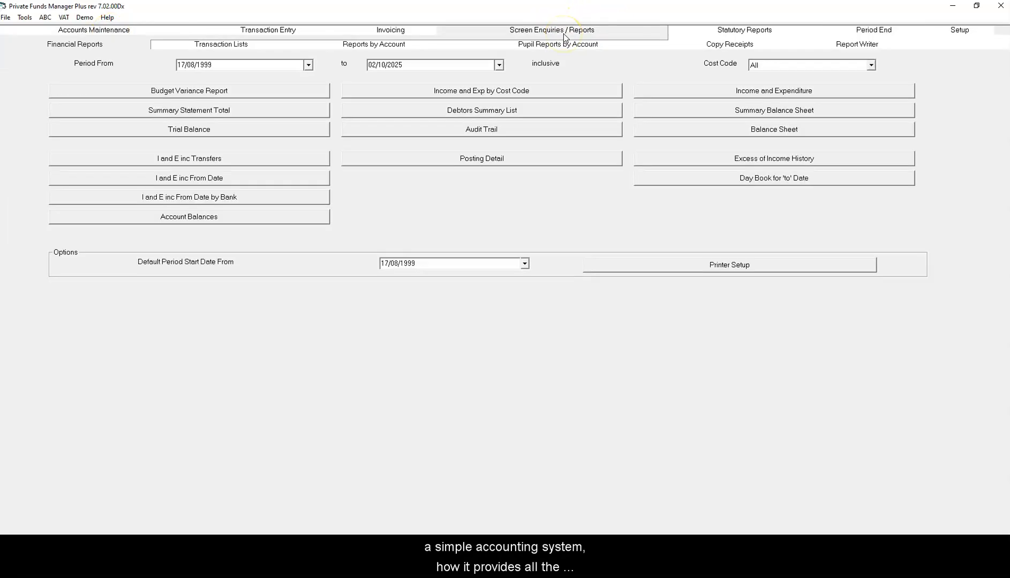